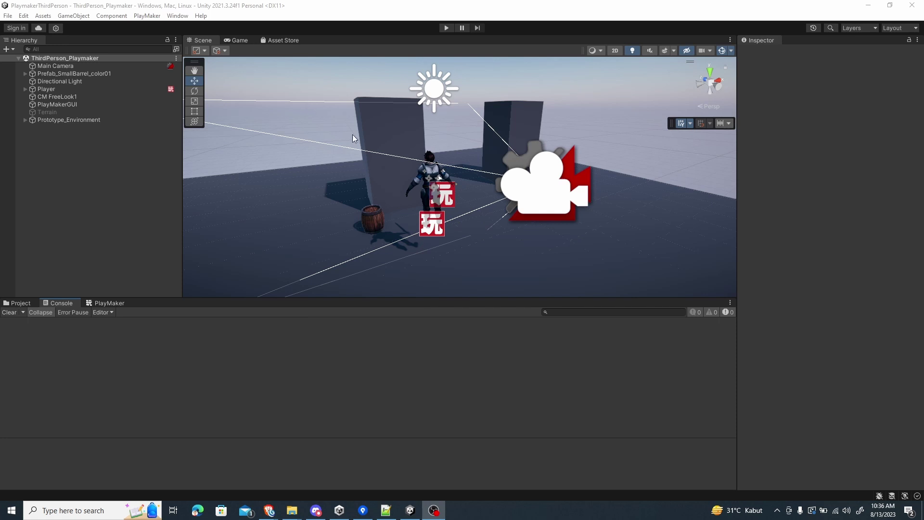
- Open the Package Manager with the Unity Registry packages listed and select the Input System package
click(179, 16)
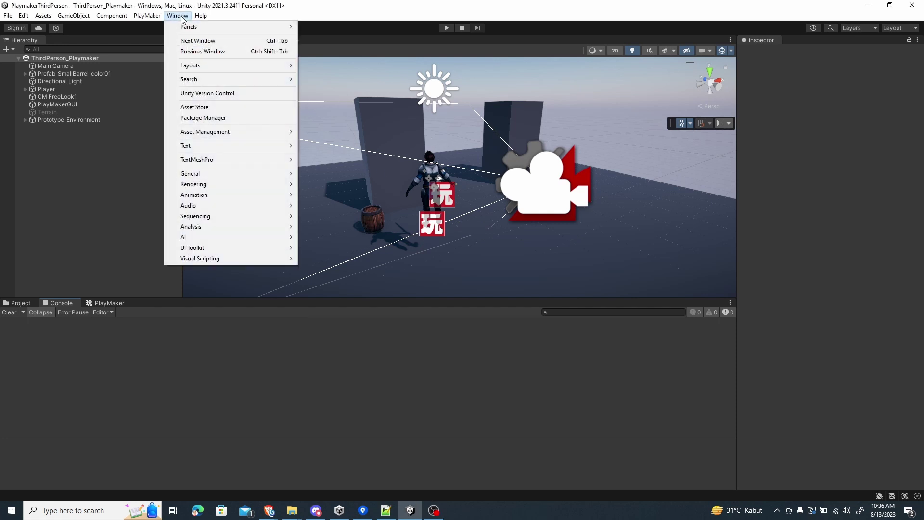
click(212, 119)
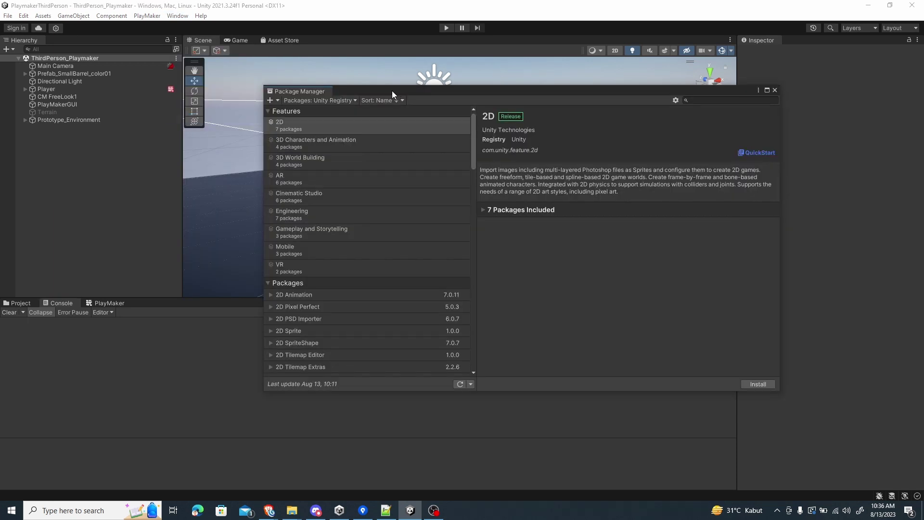
drag(391, 90, 380, 80)
click(299, 89)
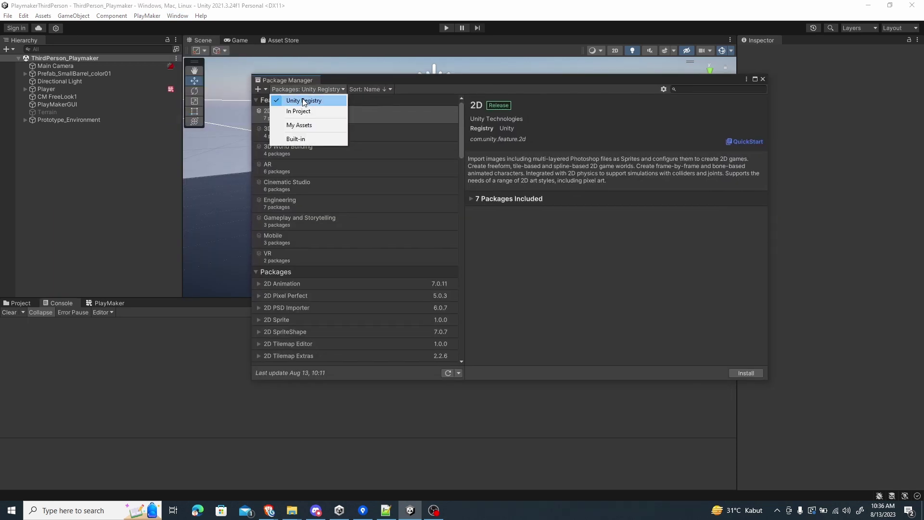
click(302, 100)
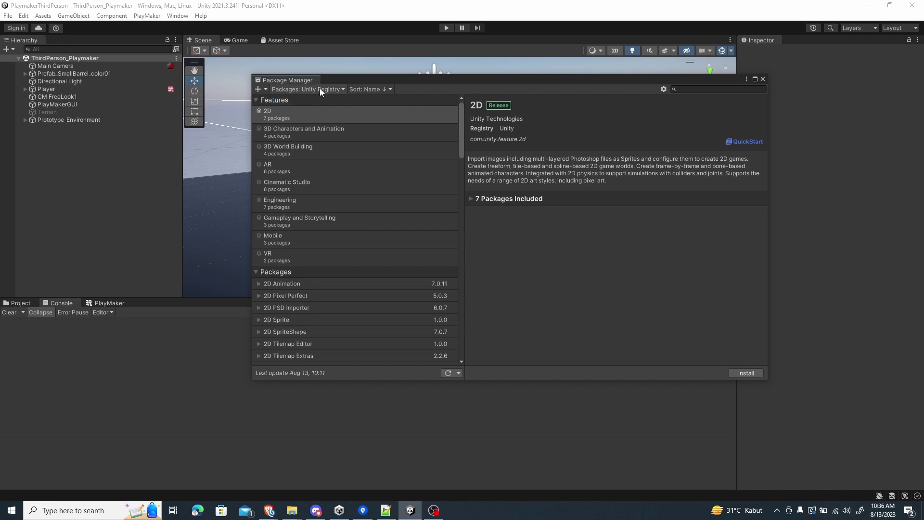
scroll(346, 270, down, 5)
scroll(347, 276, down, 10)
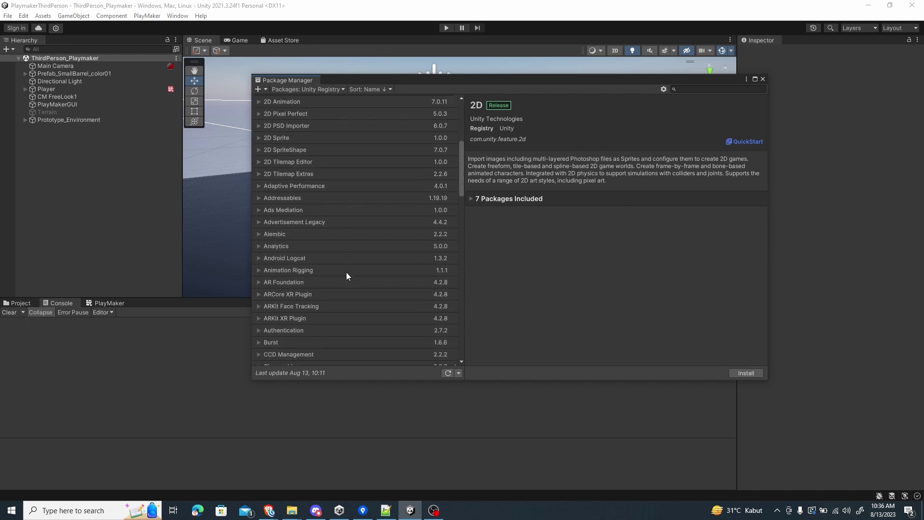
scroll(347, 276, down, 2)
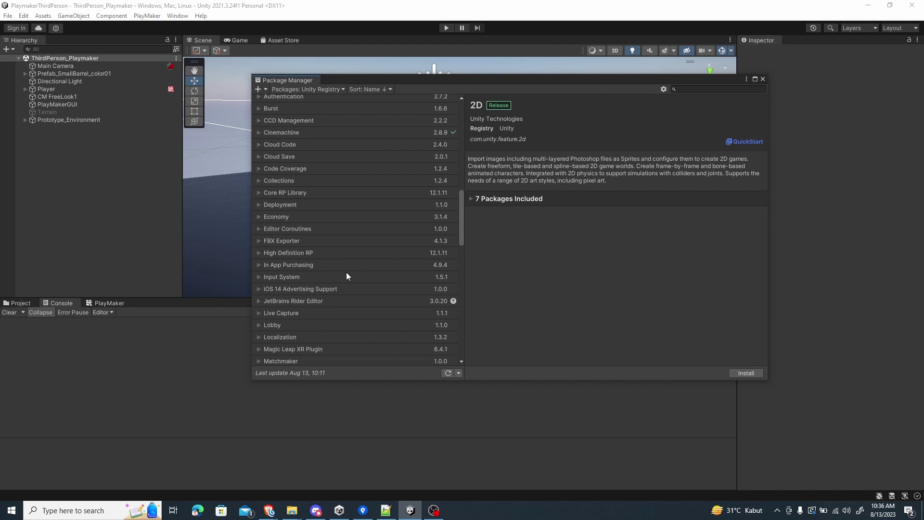
click(292, 278)
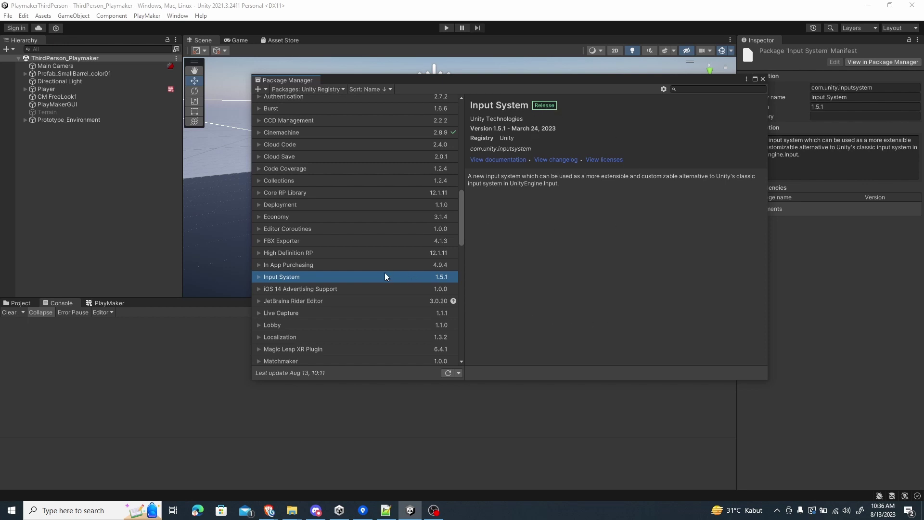
- Install version 1.5.1 of the Input System package in the project
click(259, 277)
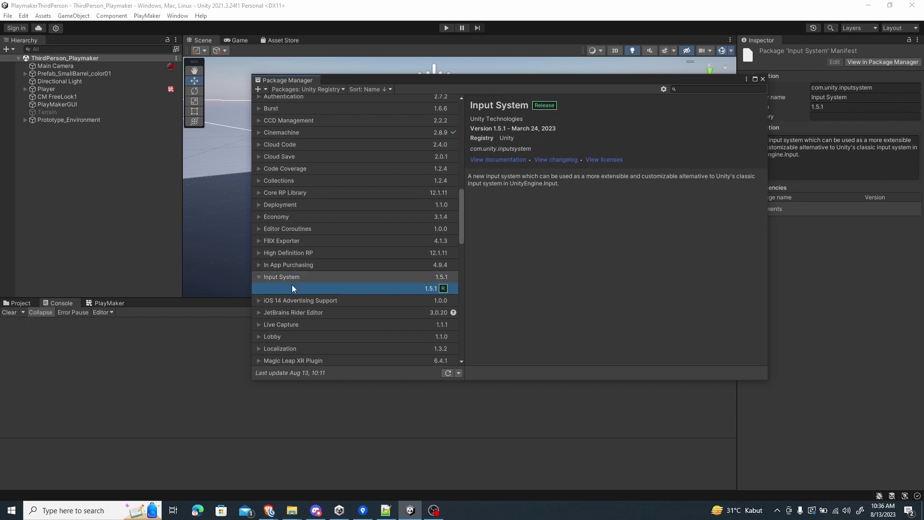
click(308, 268)
click(305, 279)
click(306, 264)
click(303, 277)
click(449, 373)
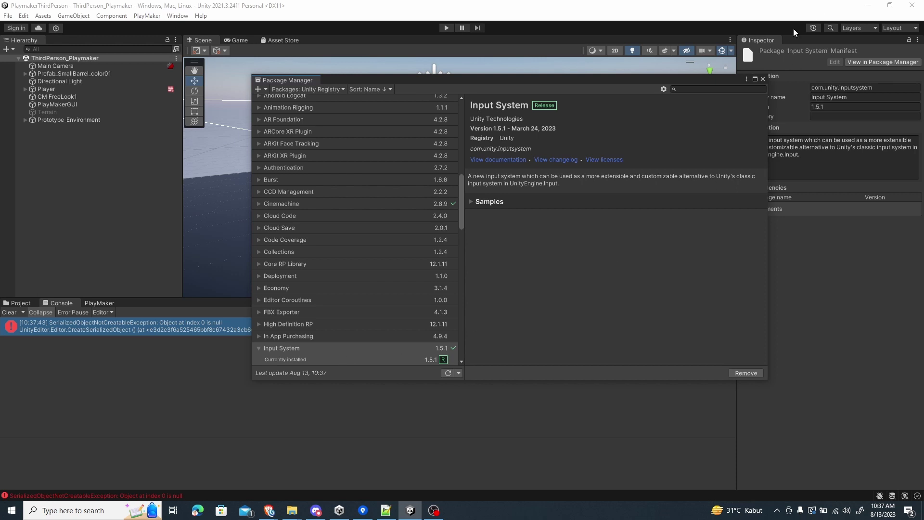
- Close the Package Manager, clear the console and bring up the project files
click(763, 79)
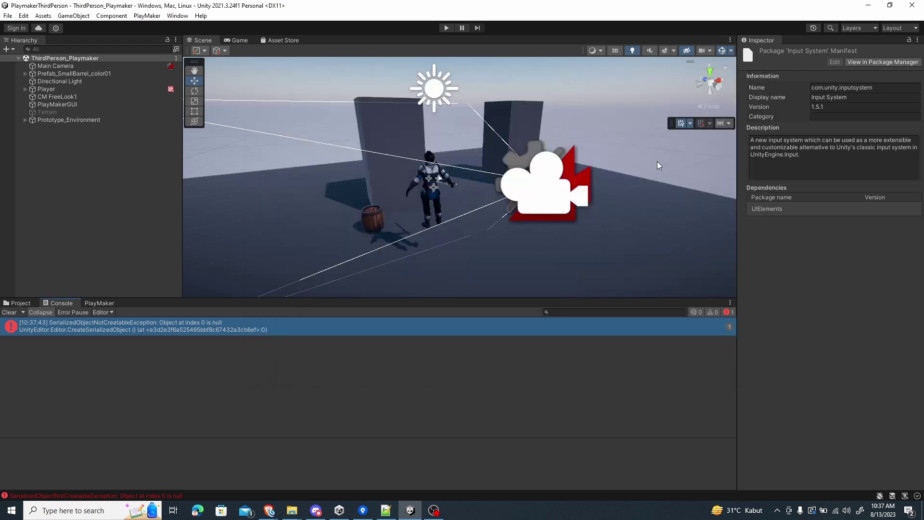
click(10, 312)
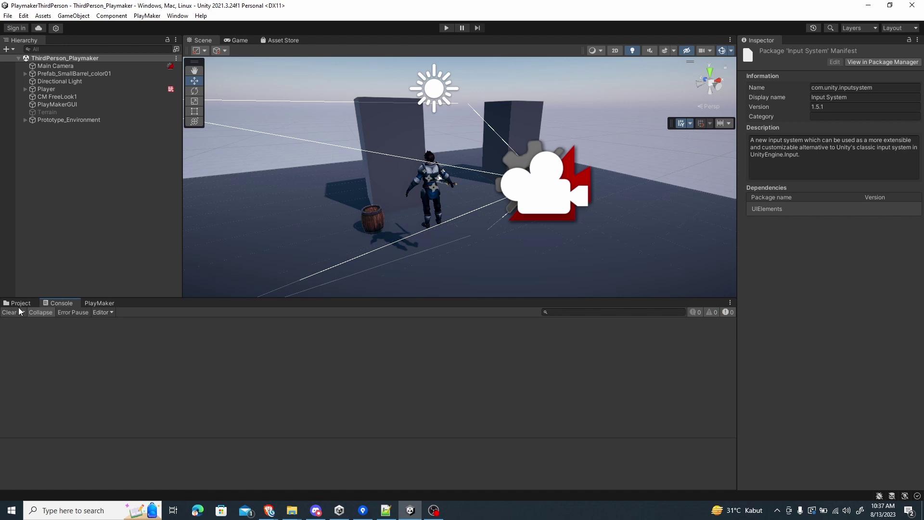
click(19, 303)
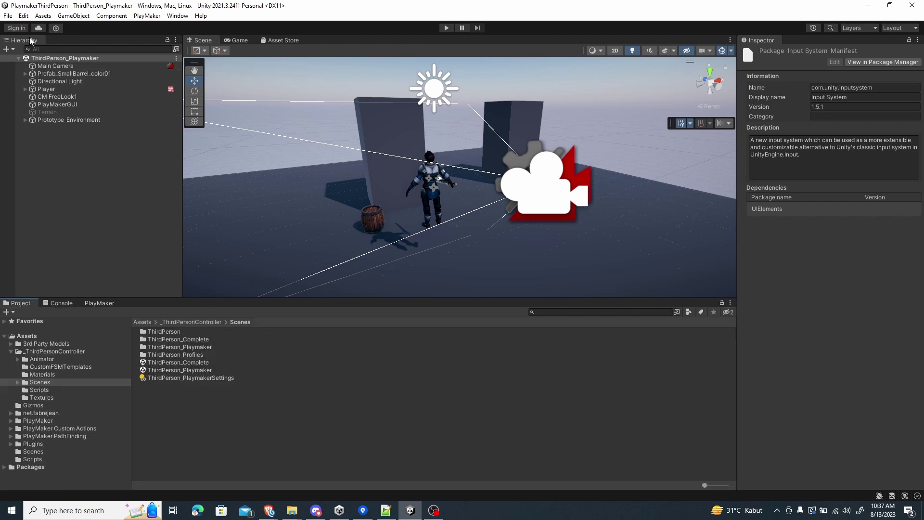
- Set Active Input Handling in the Player settings to Input System Package (New), apply it with an editor restart, and close the settings windows
click(8, 16)
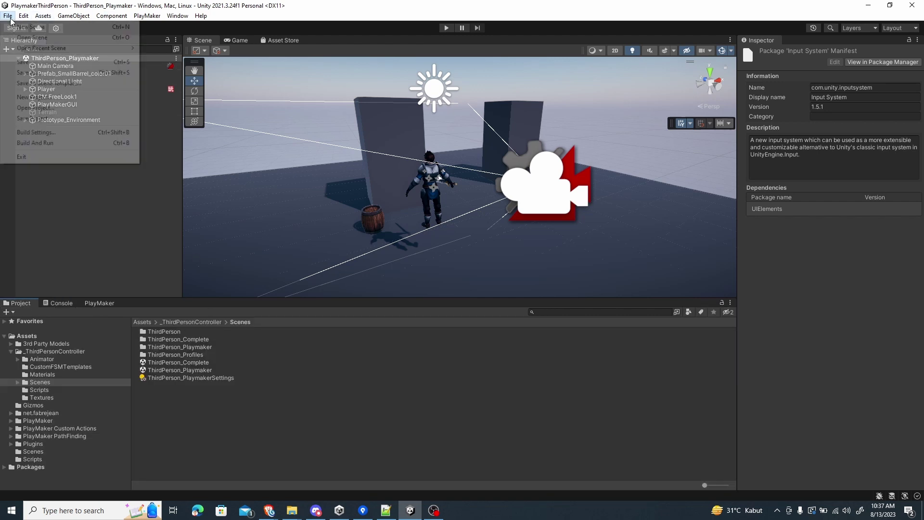
click(54, 132)
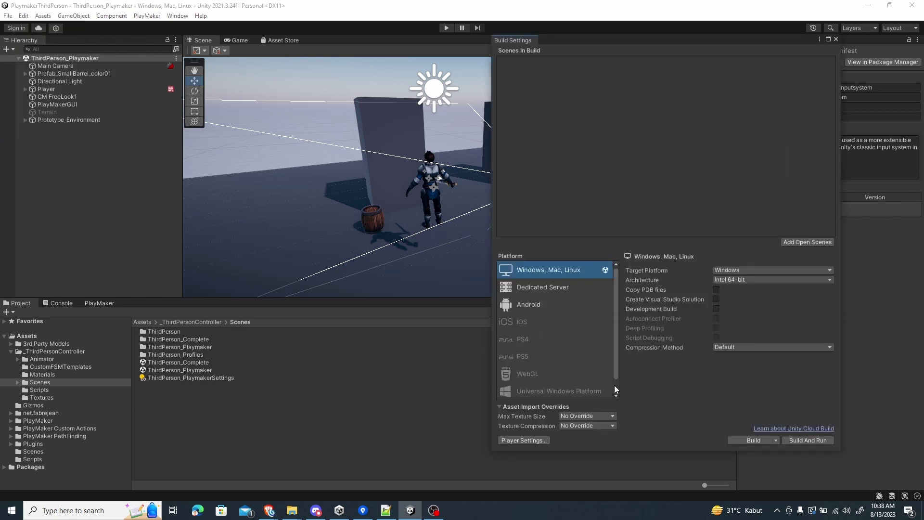
click(521, 439)
scroll(371, 245, down, 3)
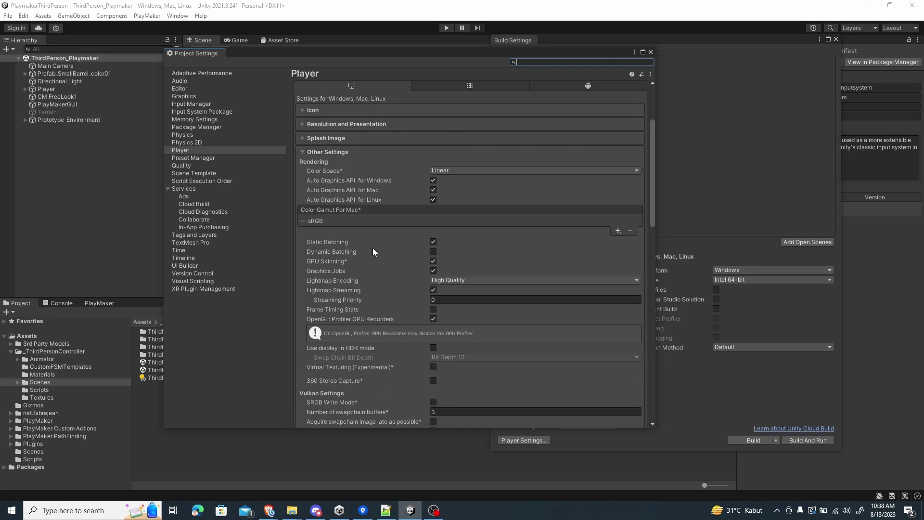
scroll(412, 225, down, 8)
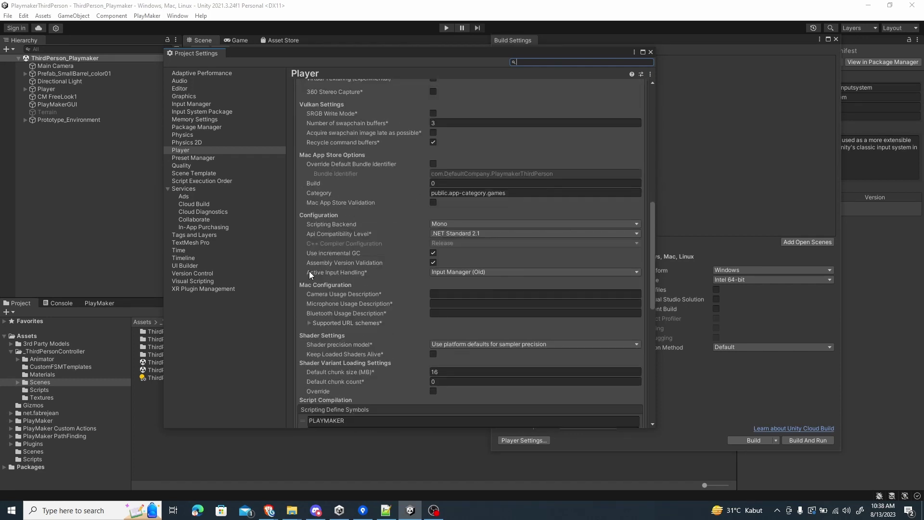
click(466, 272)
click(470, 292)
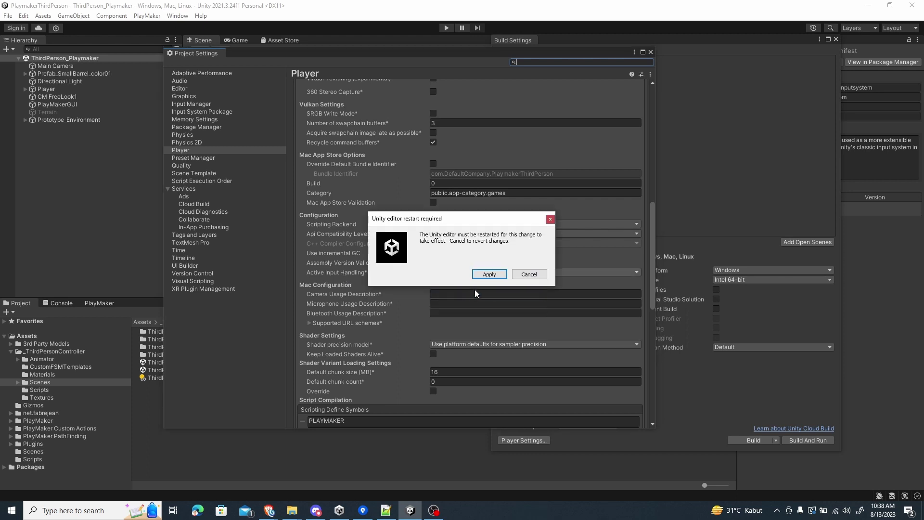
click(490, 274)
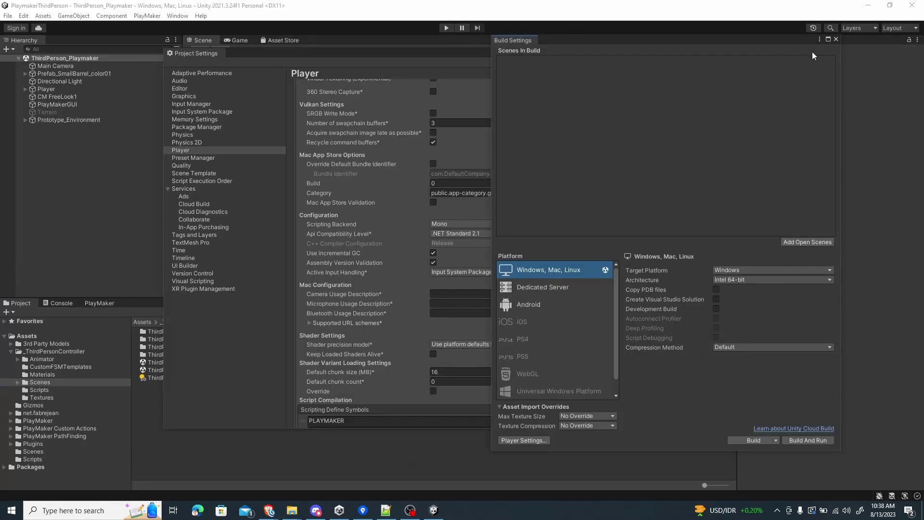
click(836, 39)
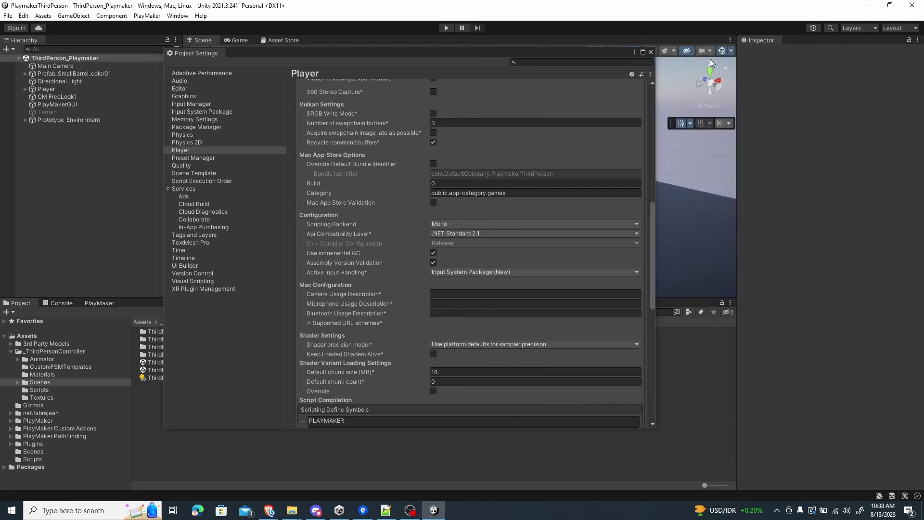
click(650, 51)
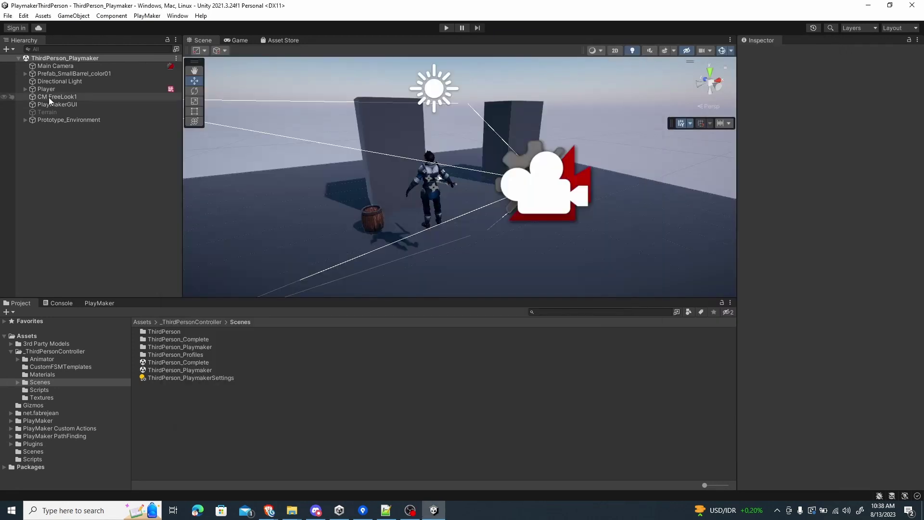
- Disable and collapse the Get Axis Vector action in the Movement state of the Player's Movement FSM
click(66, 89)
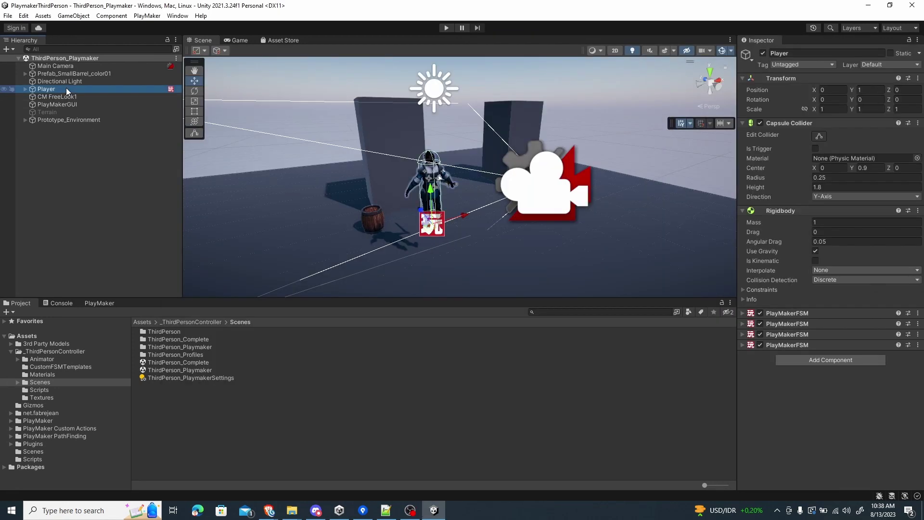
click(98, 303)
click(295, 413)
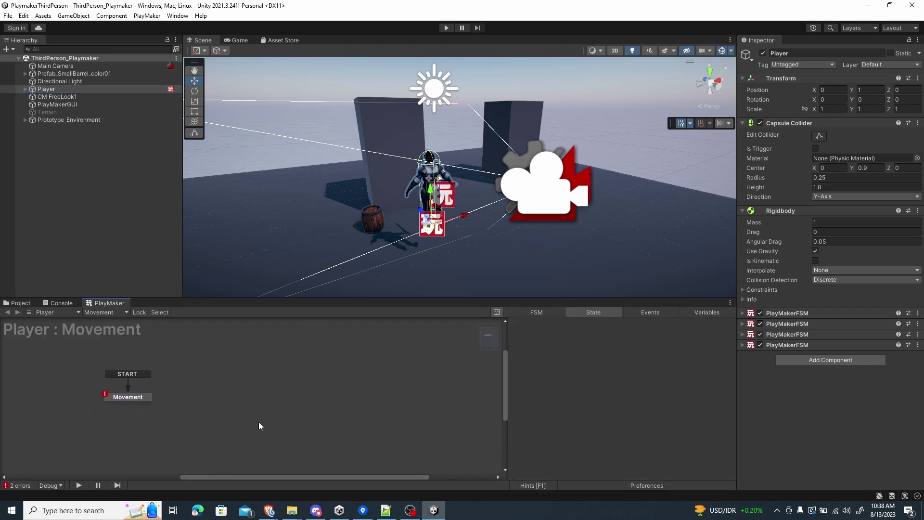
click(145, 399)
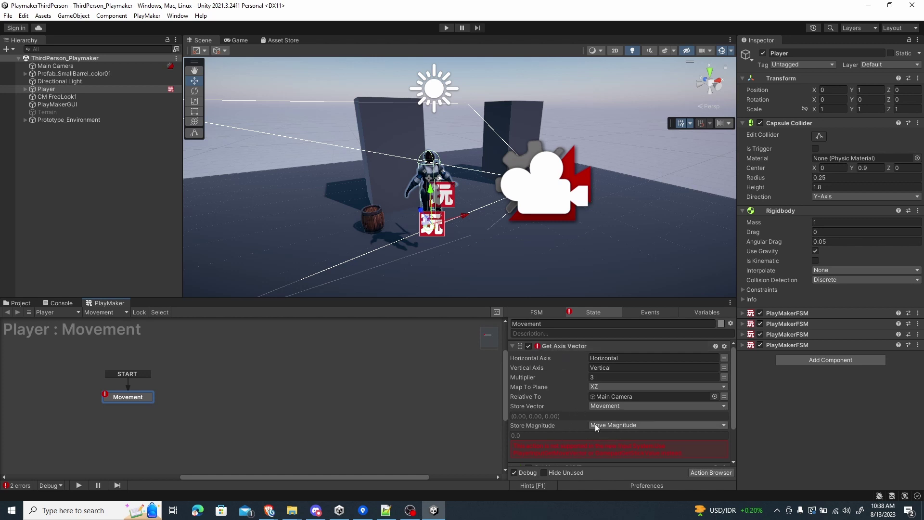
click(529, 347)
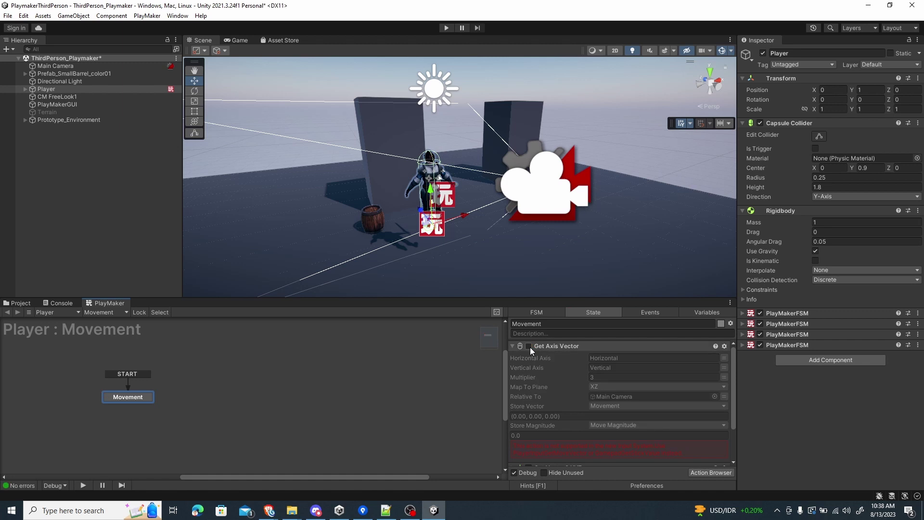
click(514, 345)
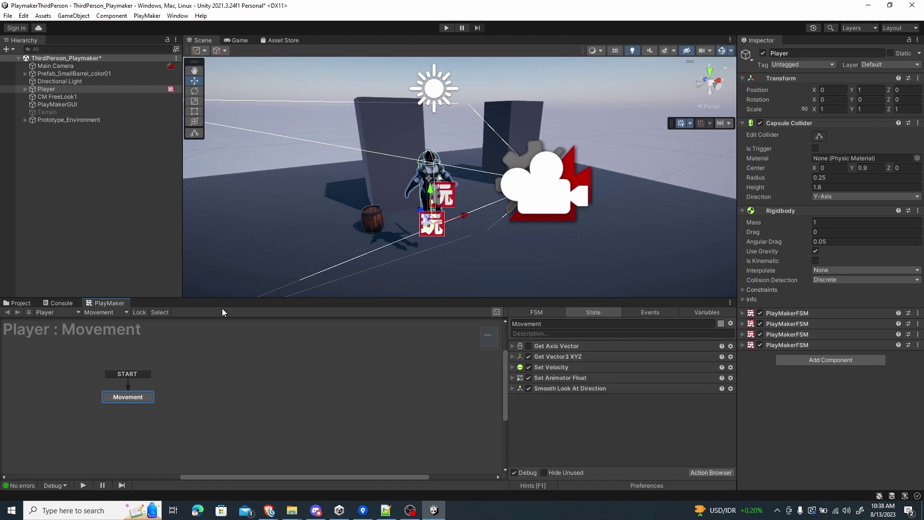
- Create a folder named InputSystems inside the _ThirdPersonController assets folder
click(22, 303)
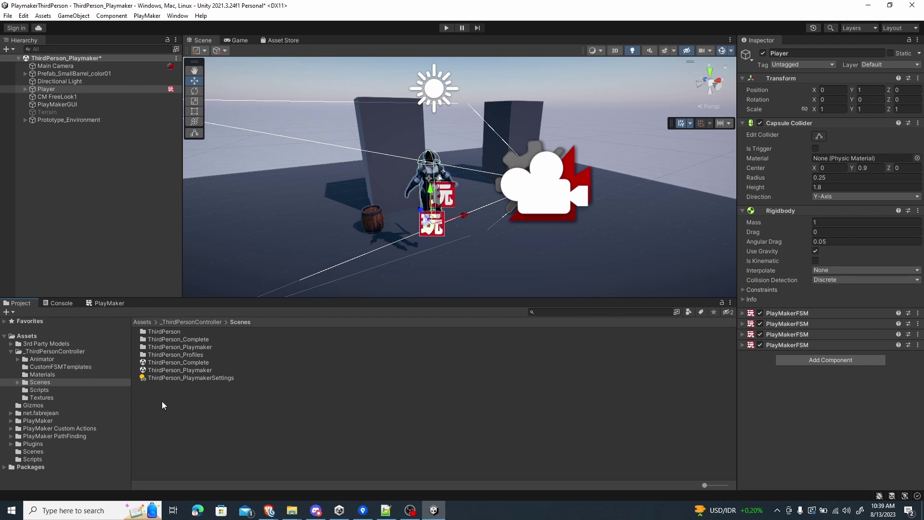
click(71, 353)
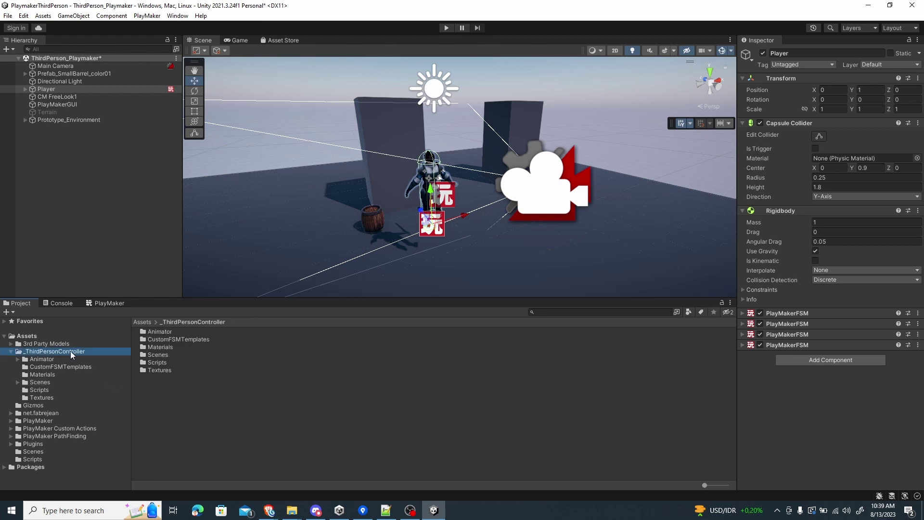
right_click(163, 403)
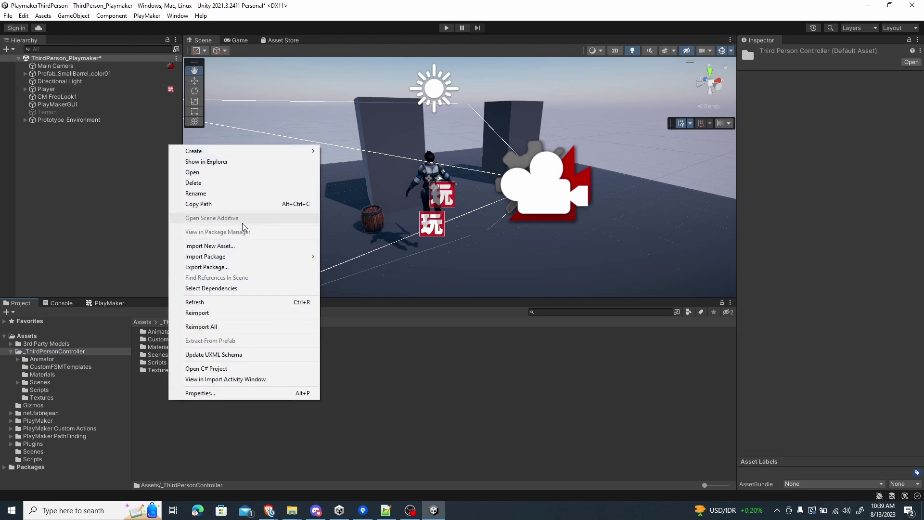
mouse_move(276, 157)
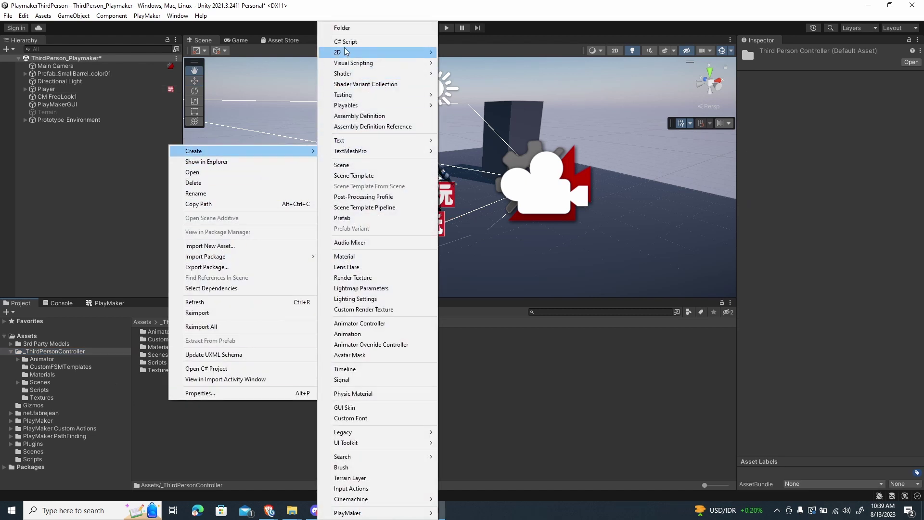
click(350, 31)
text(InputSystems)
key(Return)
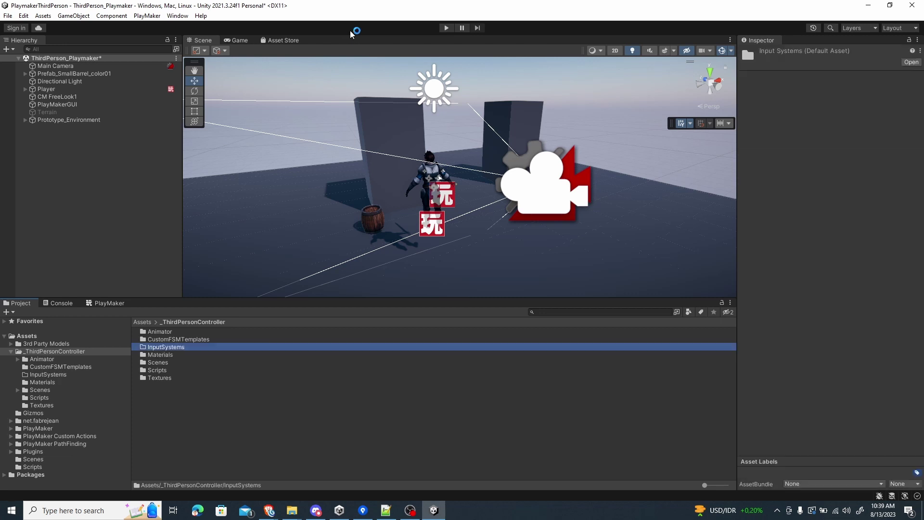
- Create an Input Actions asset named Control Map in the InputSystems folder
double_click(183, 347)
right_click(183, 361)
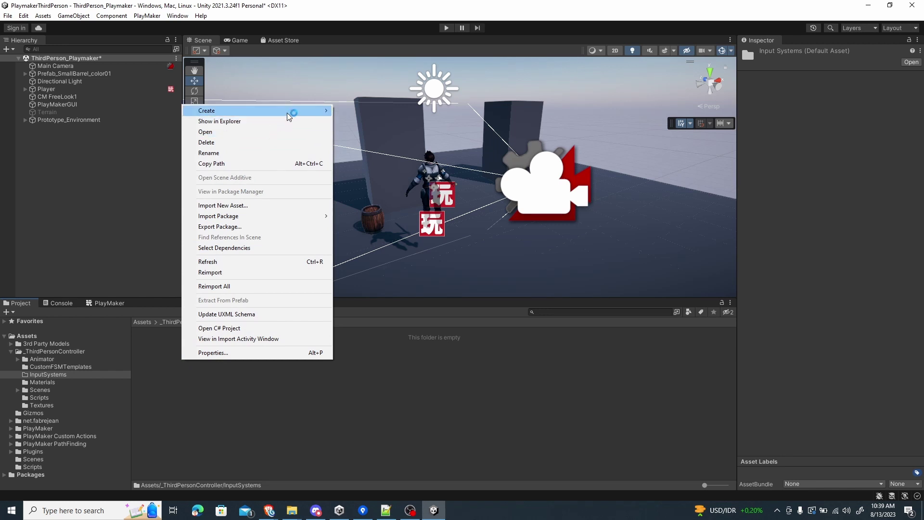
mouse_move(288, 115)
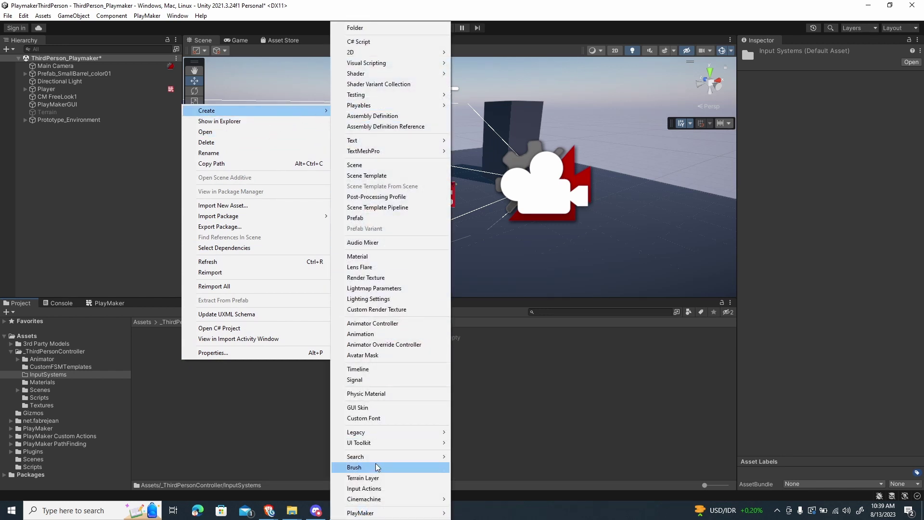
click(364, 488)
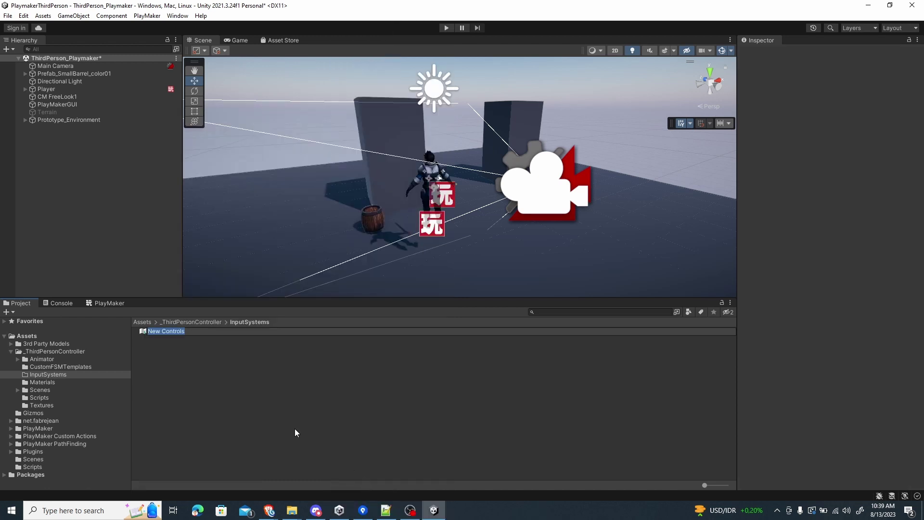
text(Control Map)
key(Return)
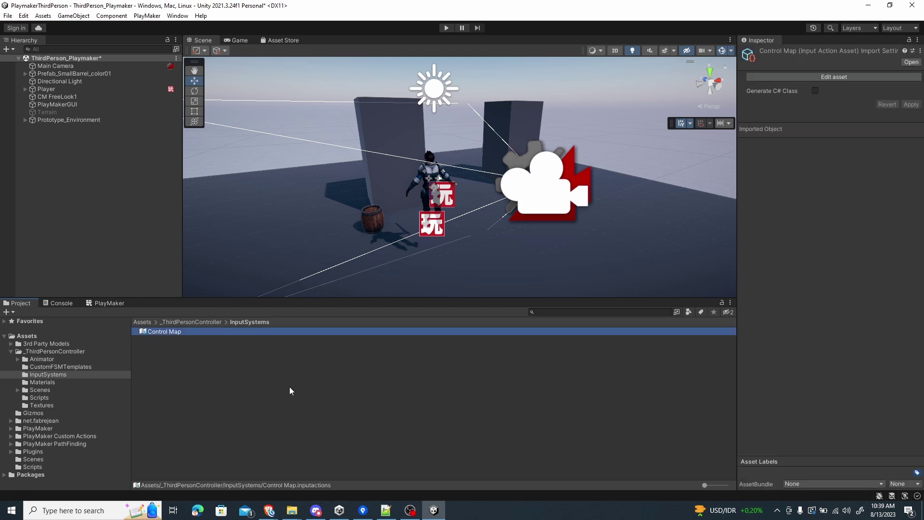
- Open the Control Map asset in the Input Actions editor
click(235, 395)
click(176, 332)
click(780, 77)
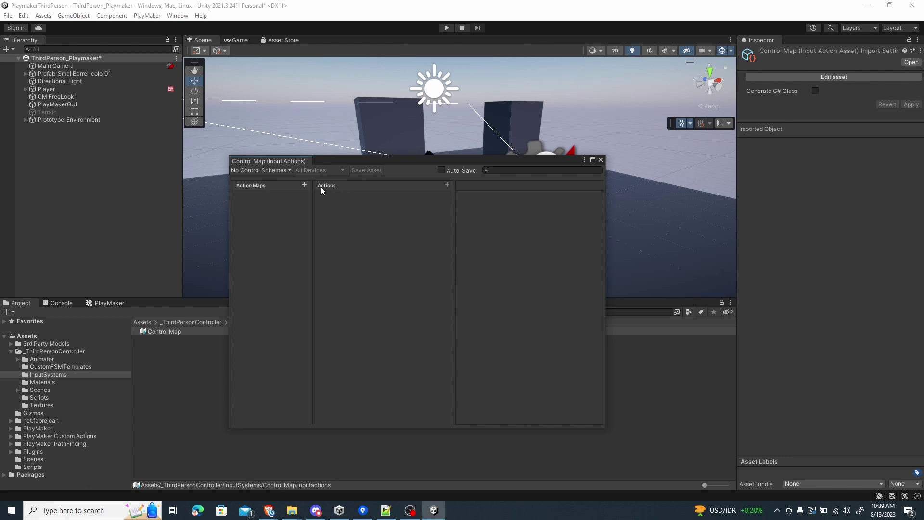
- Add an action map named Gameplay to the Control Map asset
click(305, 186)
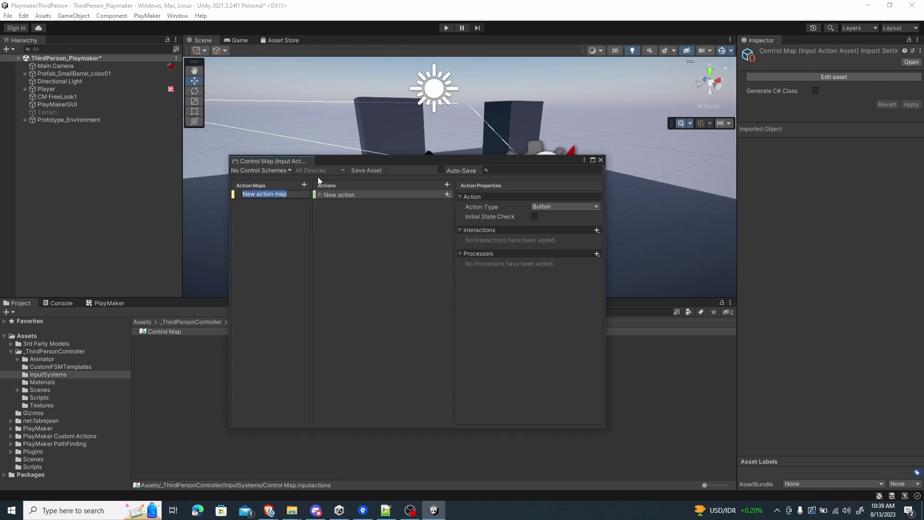
text(Gameplay)
key(Return)
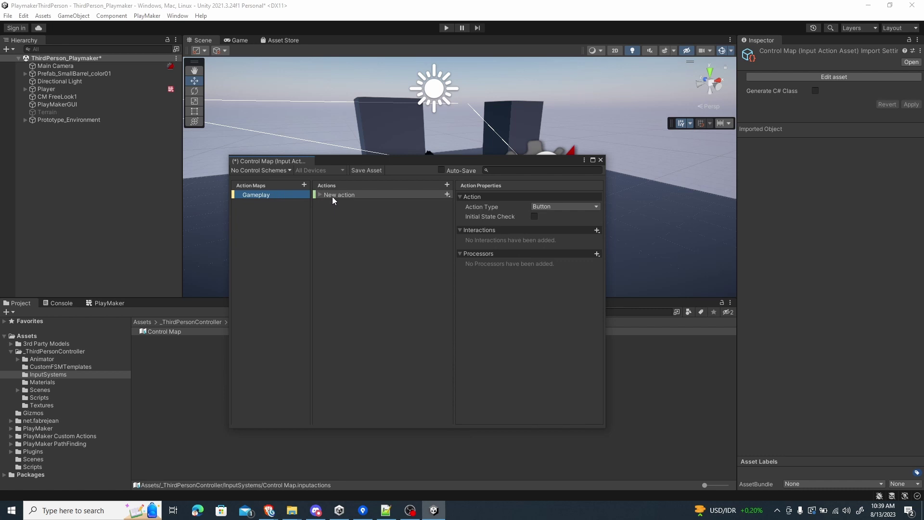
click(295, 196)
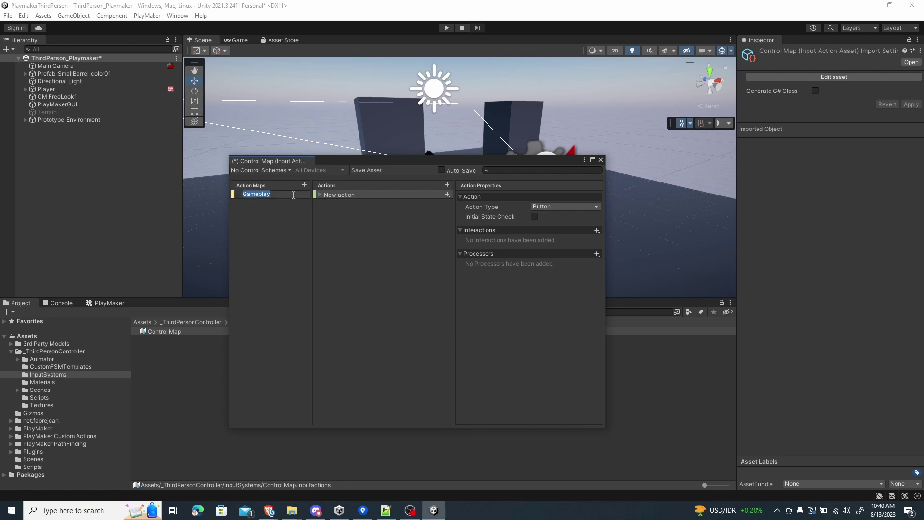
click(259, 194)
key(Return)
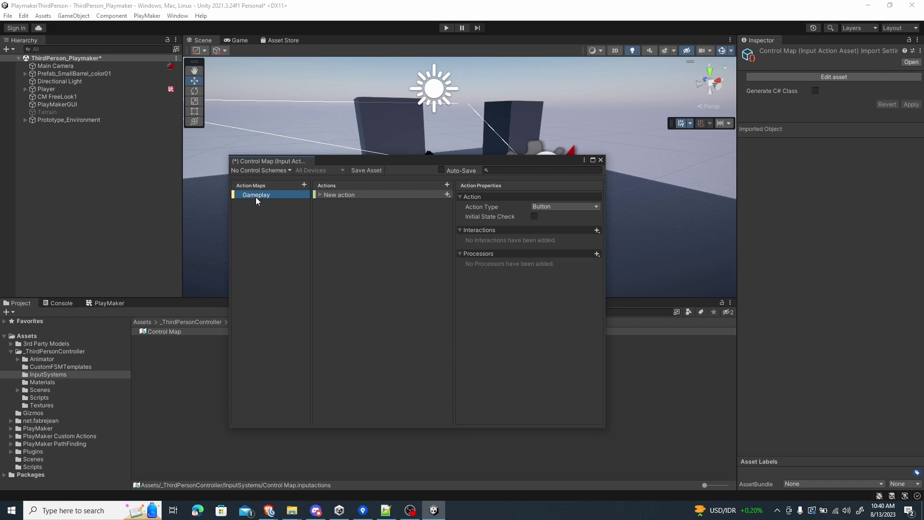
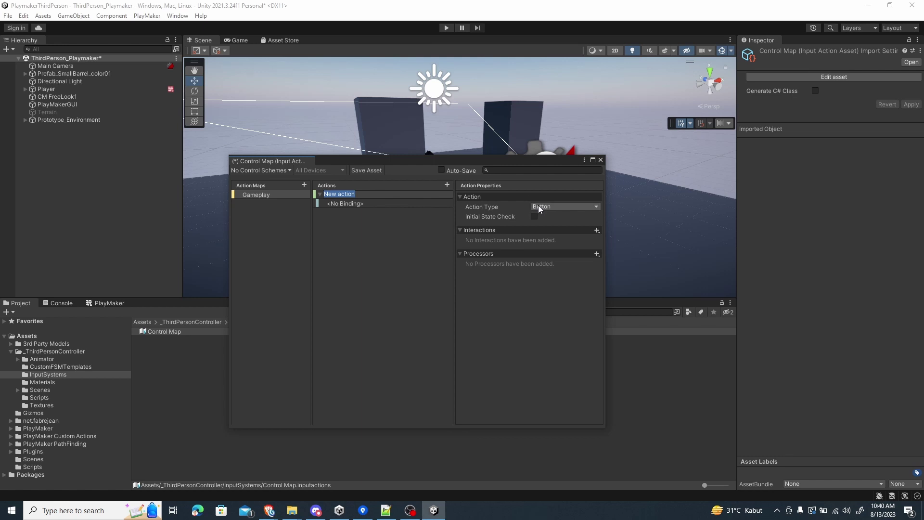
- Set the new action's type to Value and its control type to Any
click(561, 218)
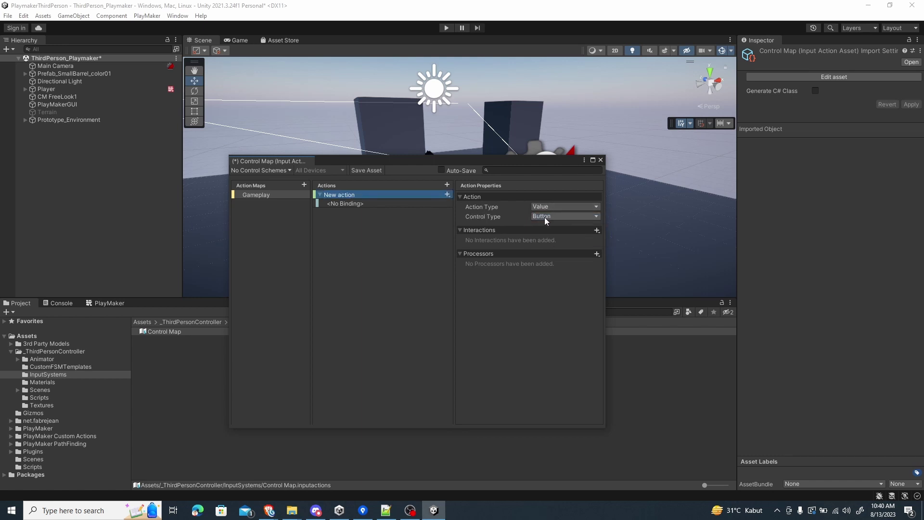
click(546, 217)
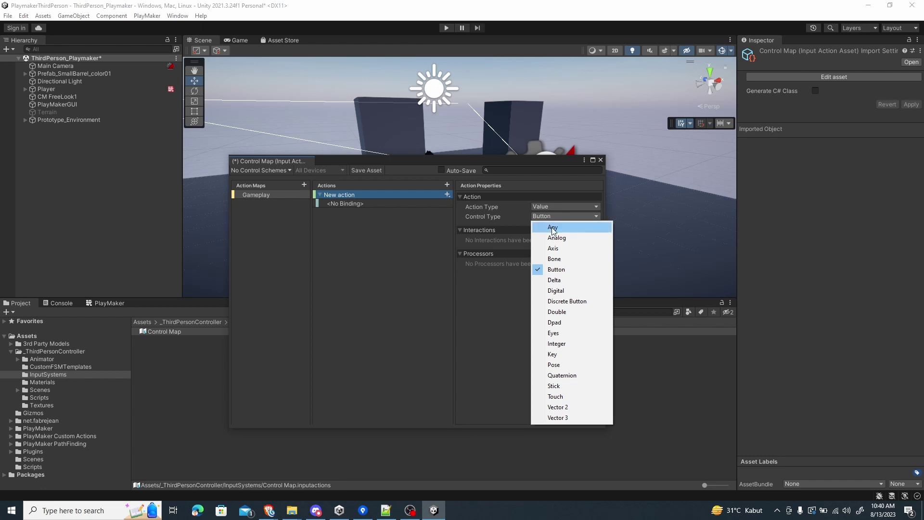
click(553, 228)
- Add an Up\Down\Left\Right composite to the new action and delete its original empty binding
click(447, 195)
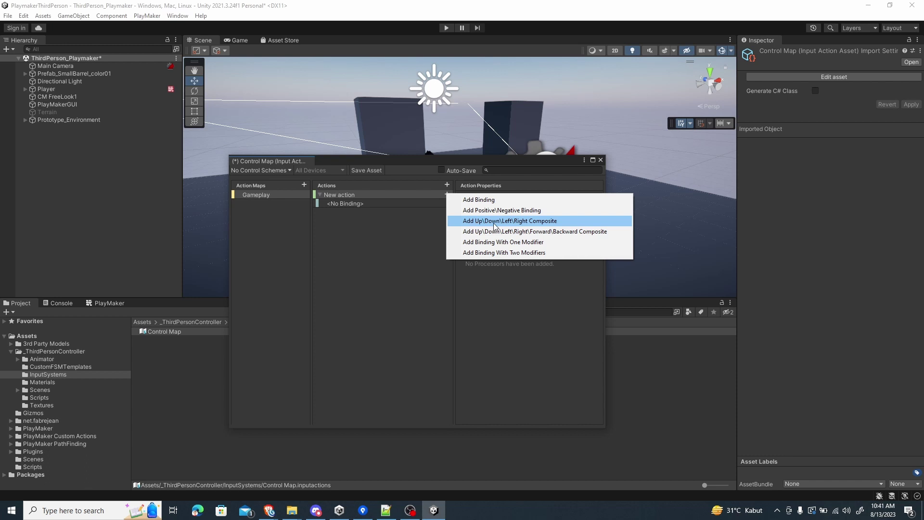
click(519, 222)
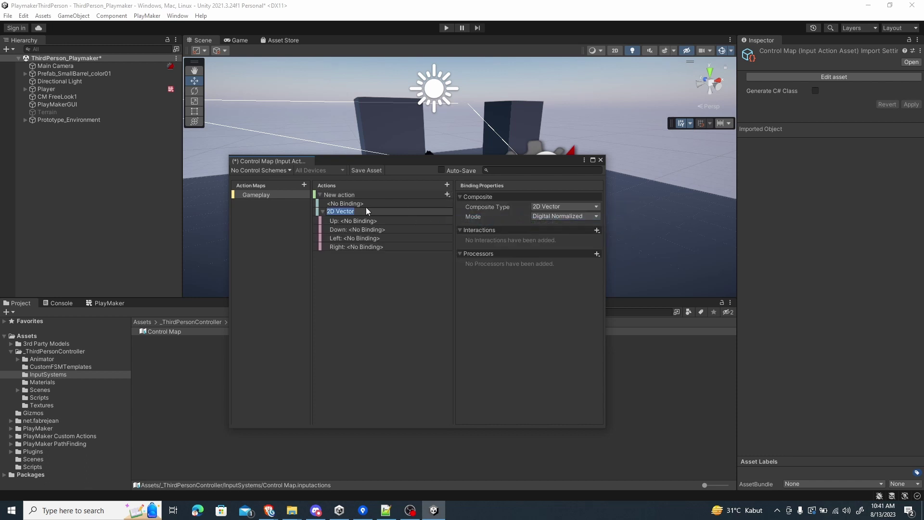
click(361, 204)
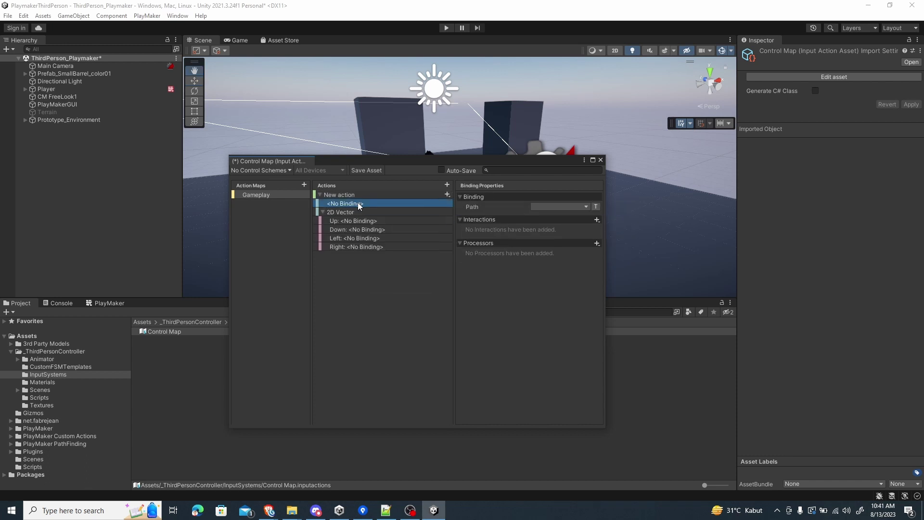
right_click(360, 206)
click(388, 258)
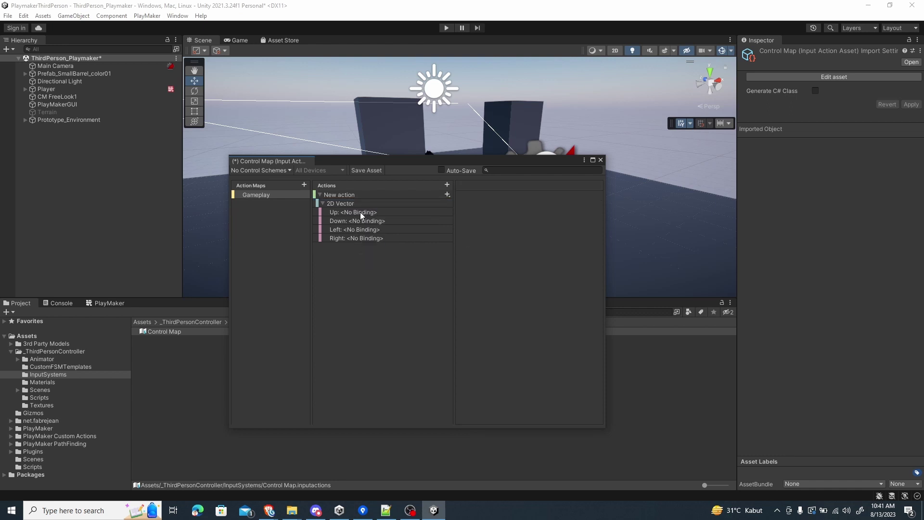
- Rename the new action to Move and its 2D Vector composite to Keyboard
click(349, 196)
click(348, 196)
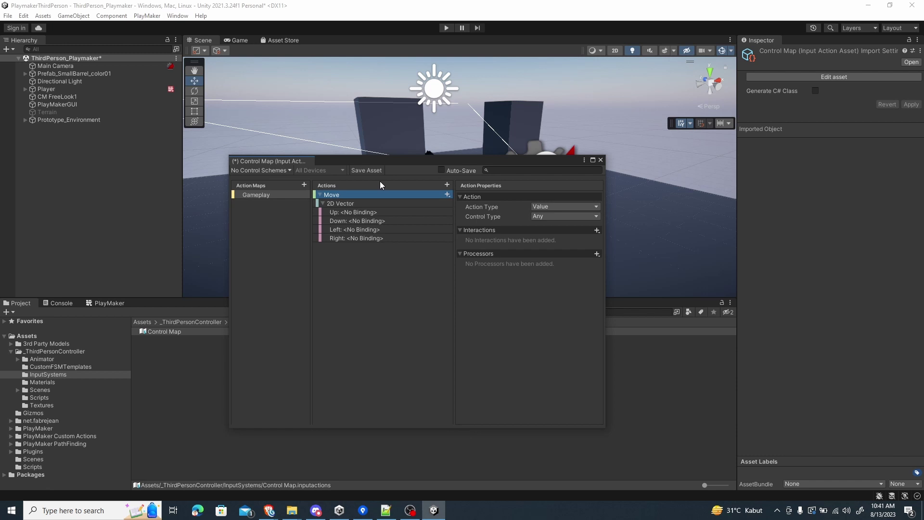
click(342, 204)
click(342, 204)
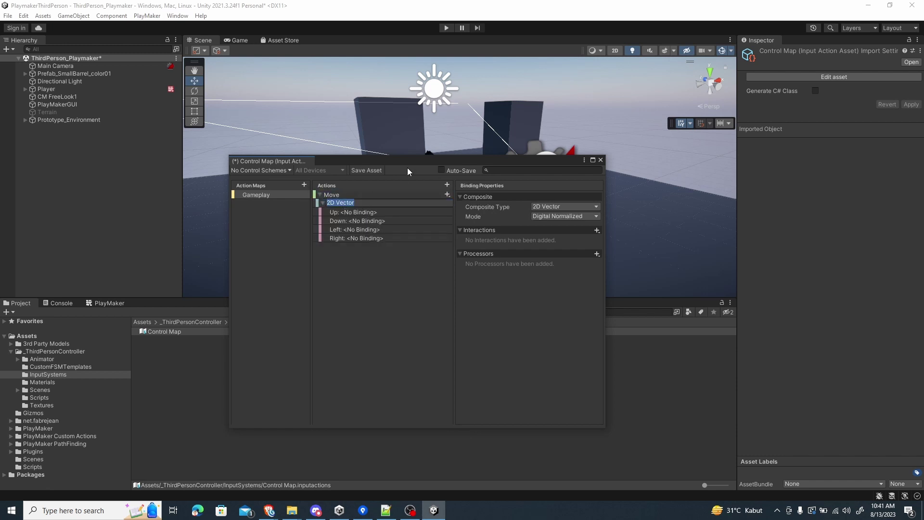
text(Keyboard)
key(Return)
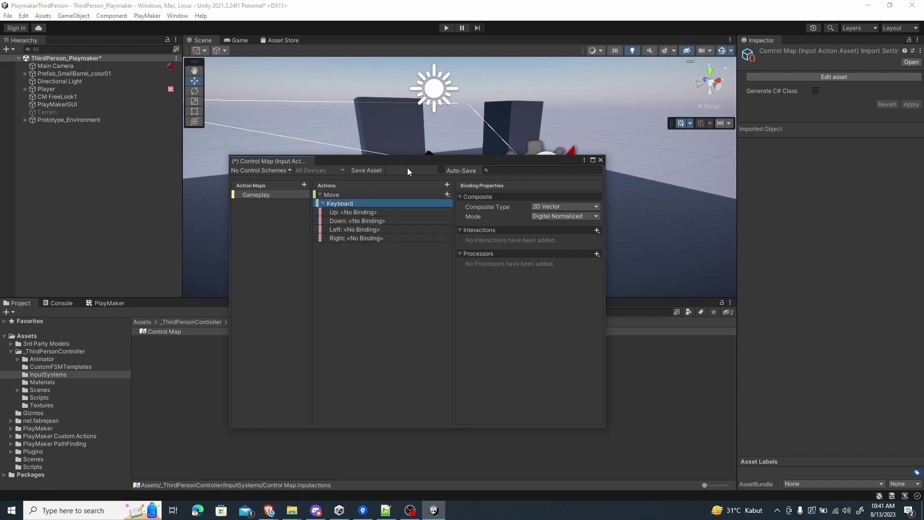
- Bind the Keyboard composite's Up part to W [Keyboard] and its Down part to S [Keyboard]
click(362, 213)
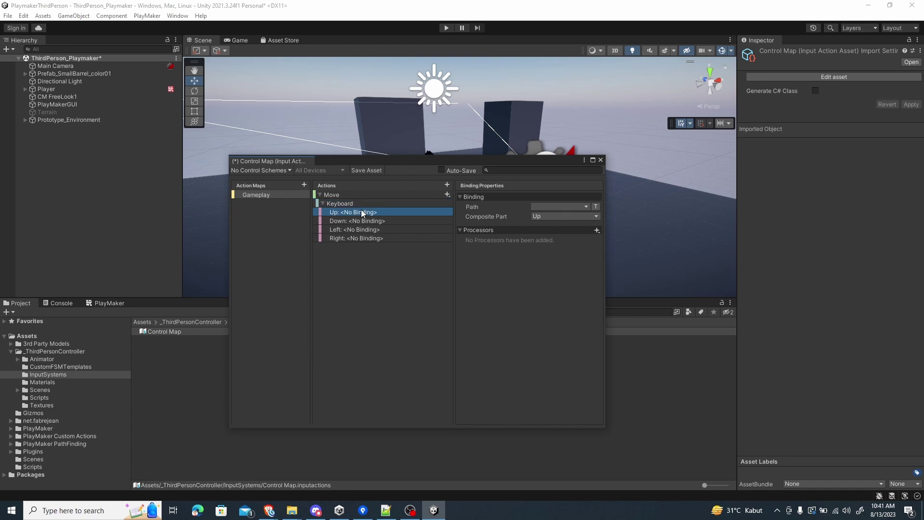
click(541, 206)
click(543, 217)
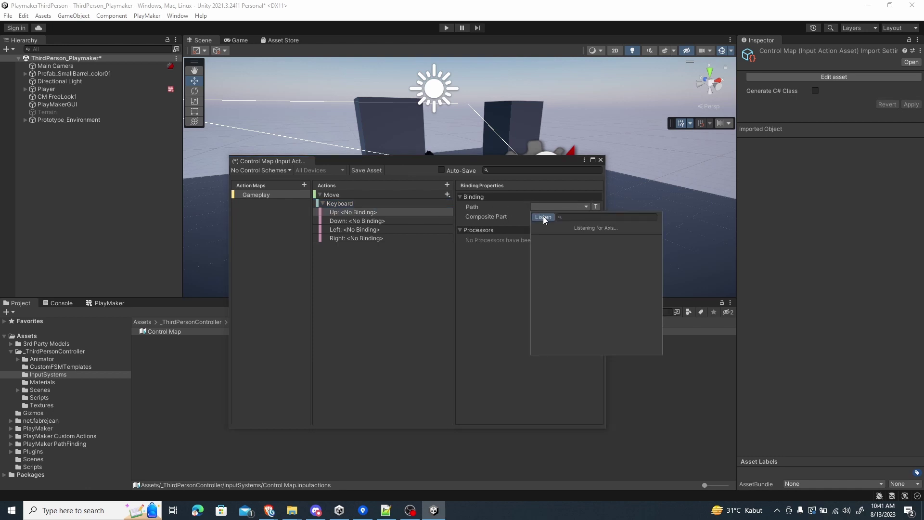
key(w)
click(550, 239)
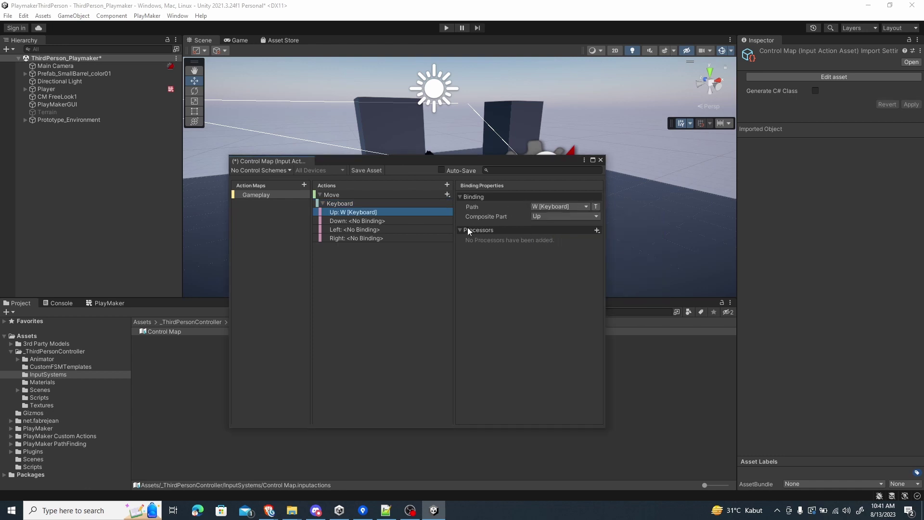
click(394, 221)
click(536, 206)
click(543, 216)
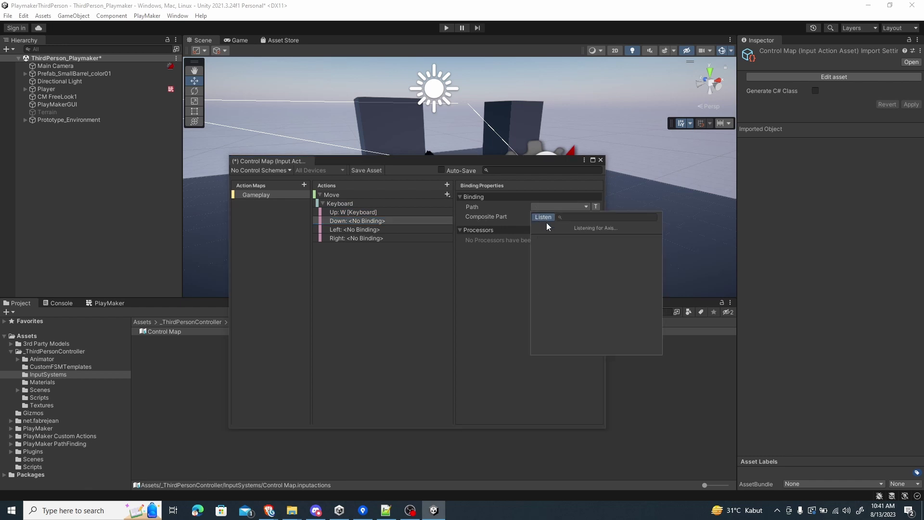
key(s)
click(550, 238)
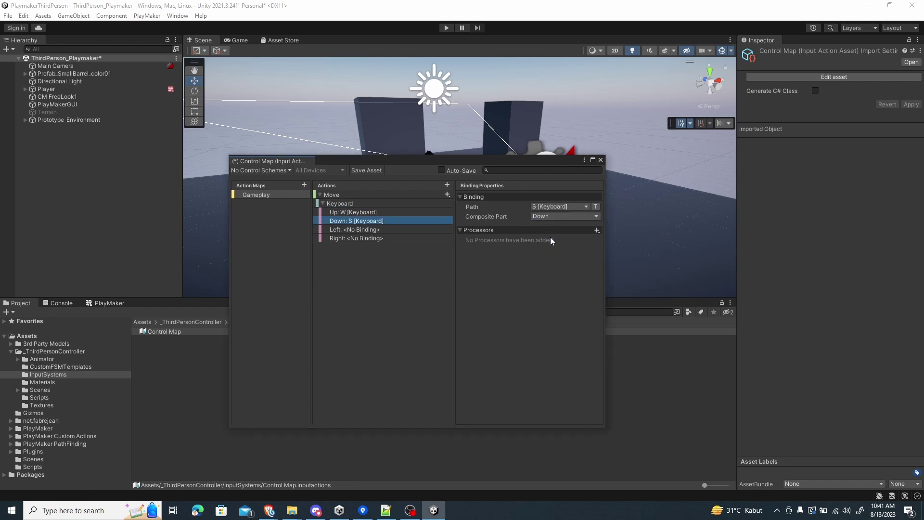
- Bind the Keyboard composite's Left part to A [Keyboard] and its Right part to D [Keyboard]
click(374, 229)
click(539, 206)
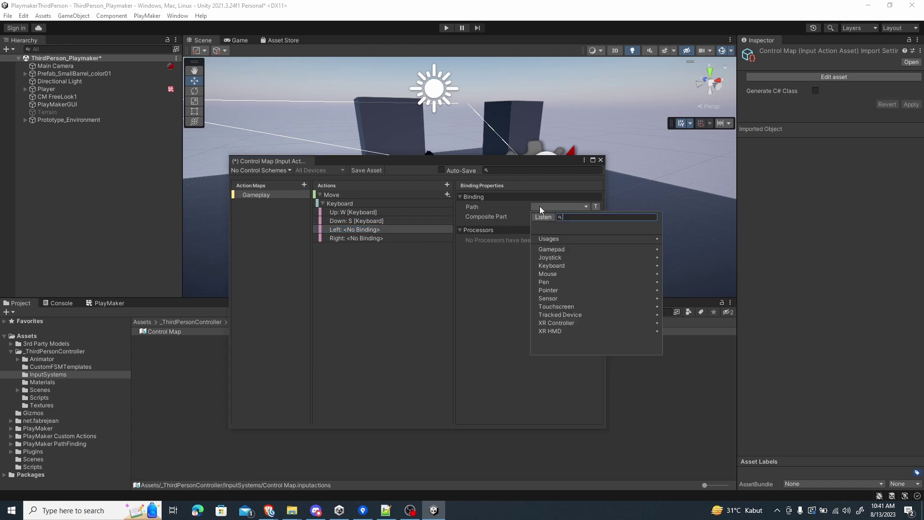
click(544, 217)
key(a)
click(552, 238)
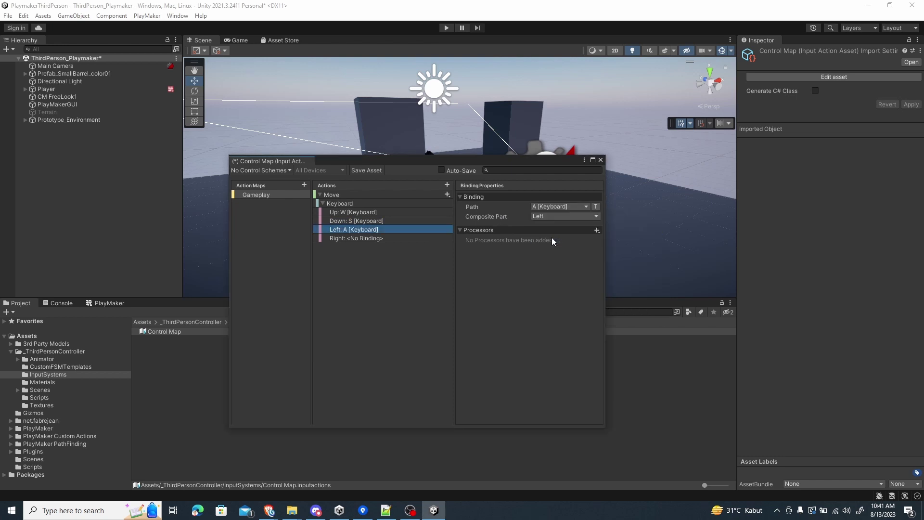
click(389, 238)
click(539, 206)
click(544, 218)
key(d)
click(552, 238)
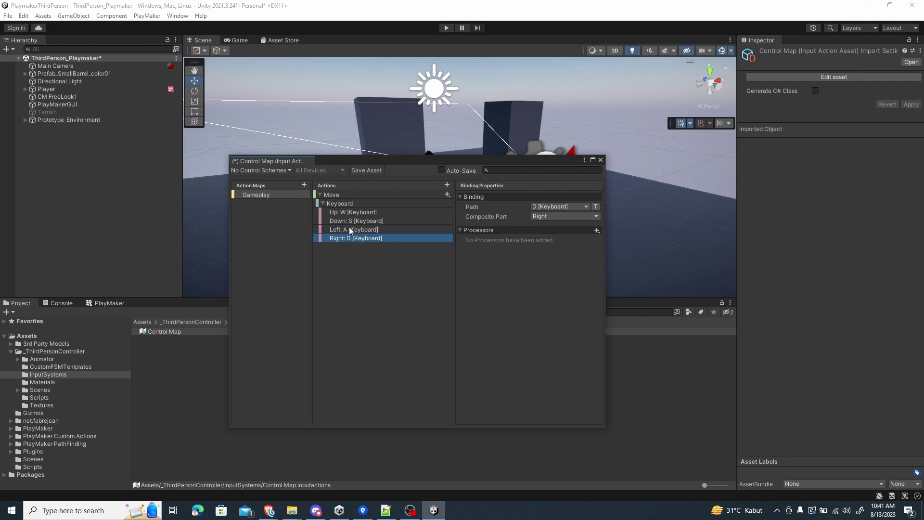
- Add a second Up\Down\Left\Right composite to the Move action and name it Gamepad
click(345, 195)
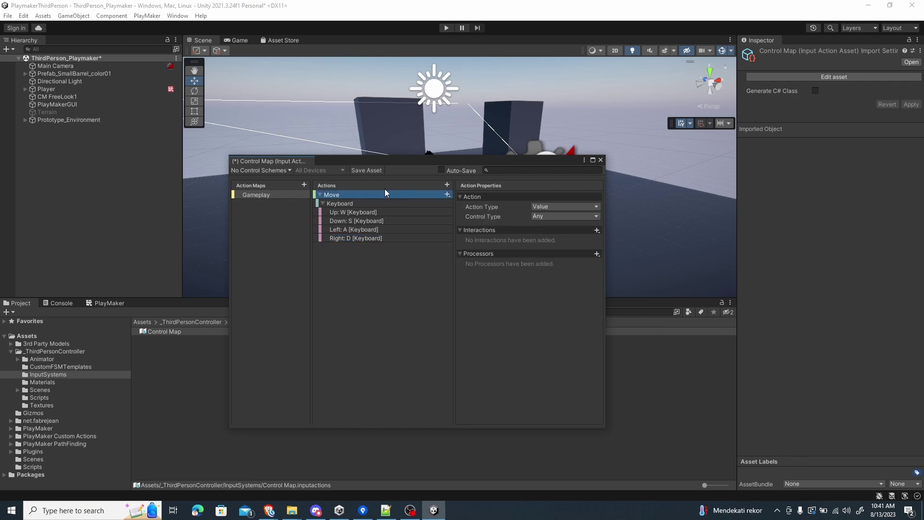
click(447, 194)
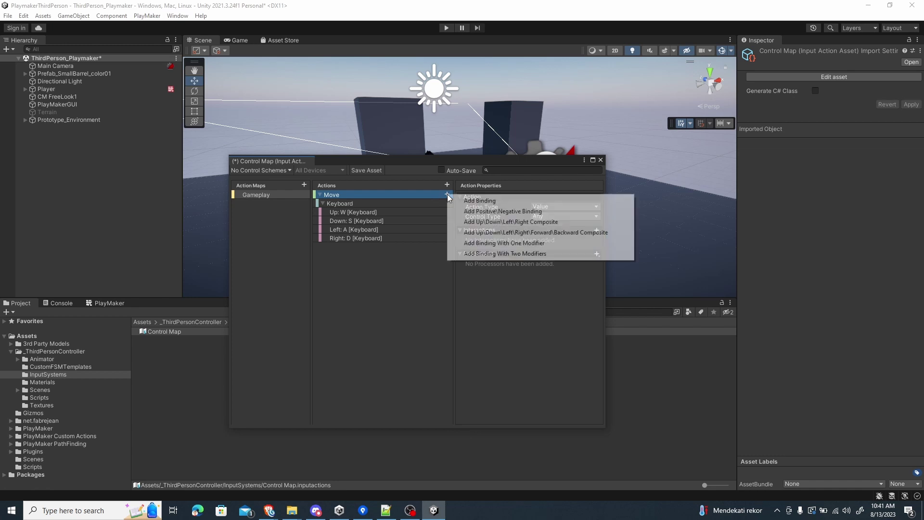
click(477, 222)
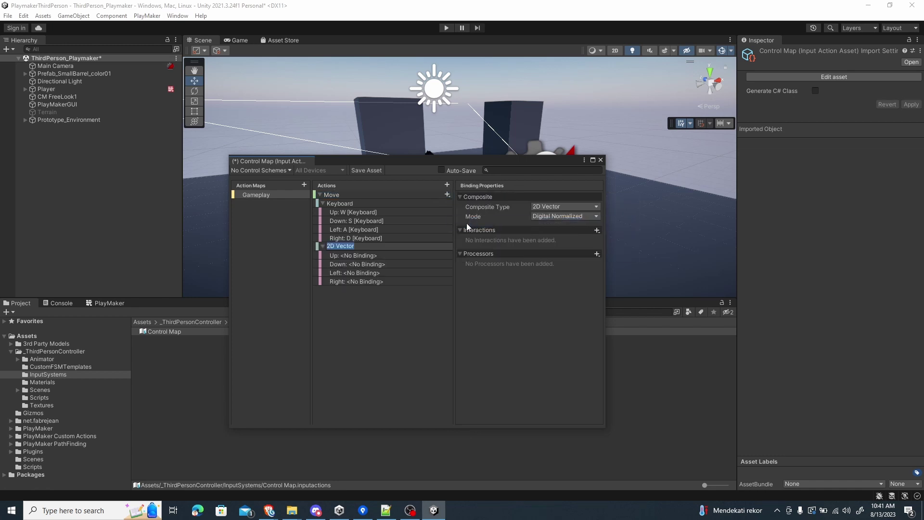
text(Gamepad)
key(Return)
- Bind the Gamepad composite's Up part to Left Stick/Up [Gamepad] and its Down part to Left Stick/Down [Gamepad]
click(357, 256)
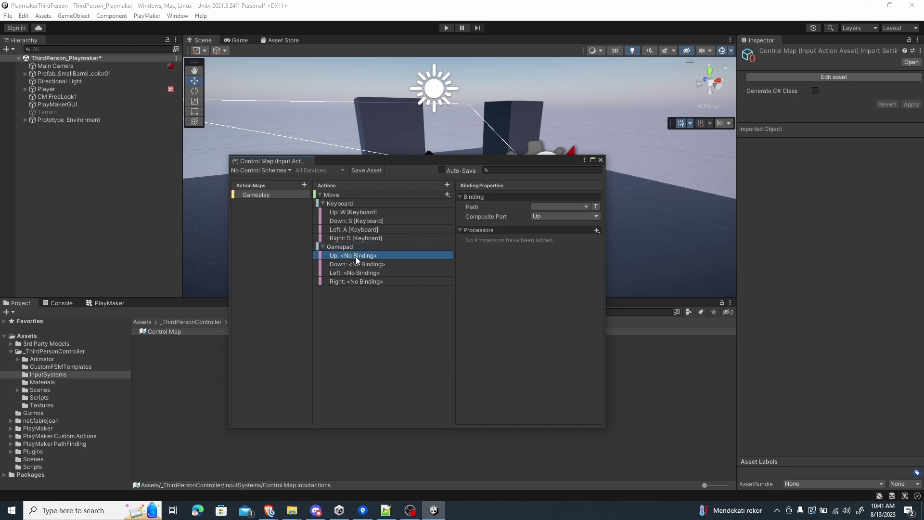
click(545, 206)
click(546, 217)
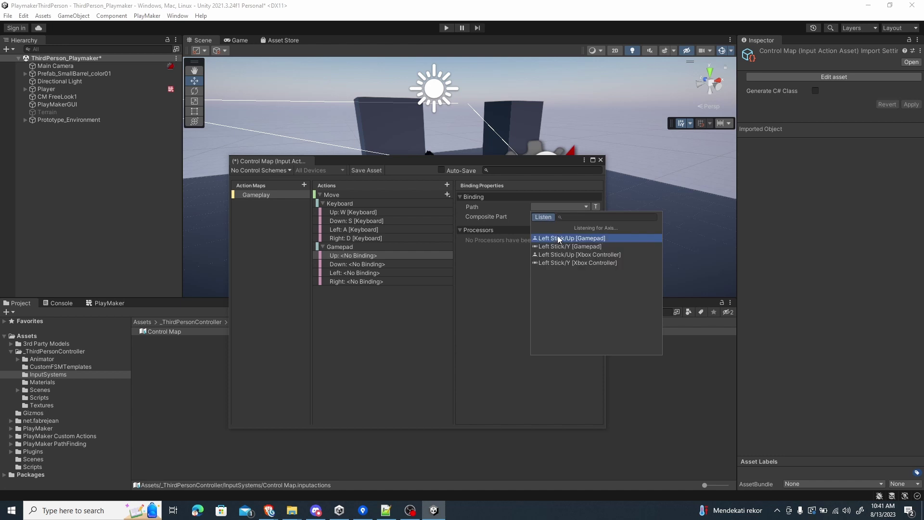
click(558, 238)
click(390, 264)
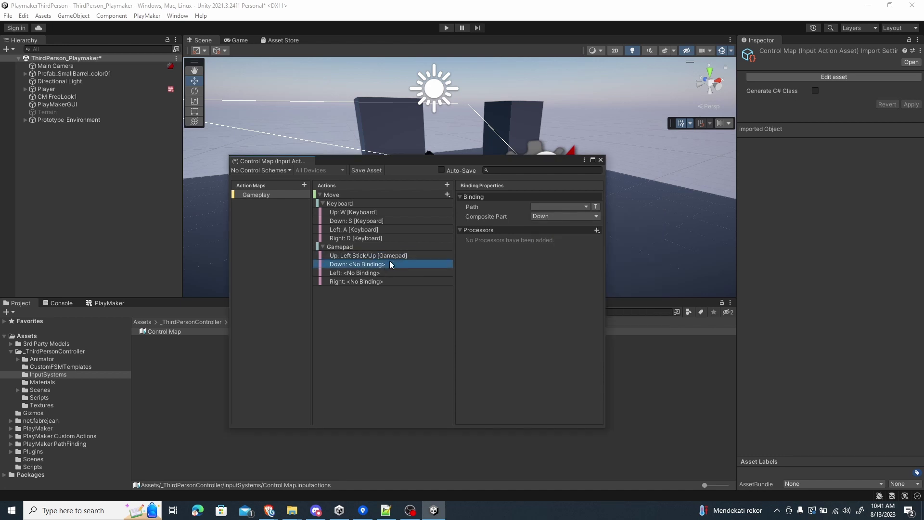
click(540, 206)
click(542, 217)
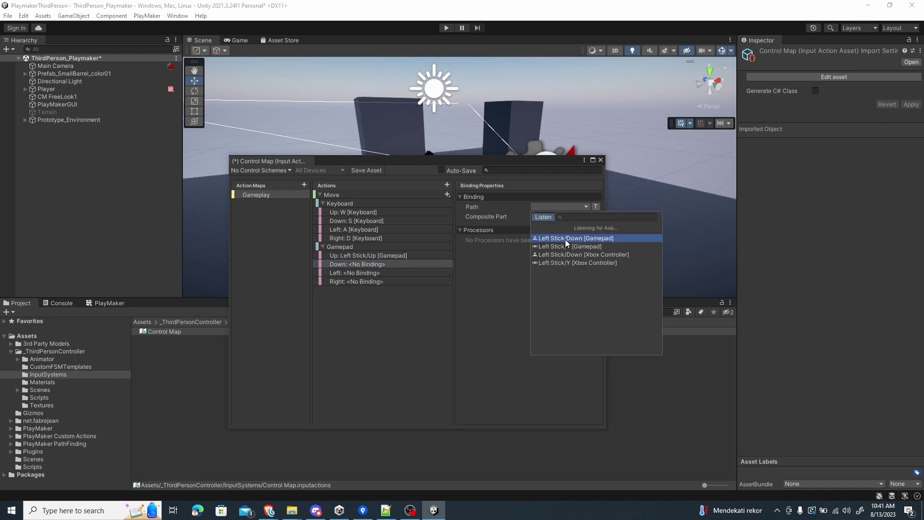
click(566, 238)
- Bind the Gamepad composite's Left part to Left Stick/Left [Gamepad] and its Right part to Left Stick/Right [Gamepad]
key(Down)
click(530, 207)
click(543, 216)
click(558, 240)
key(Down)
click(538, 206)
click(543, 217)
click(559, 239)
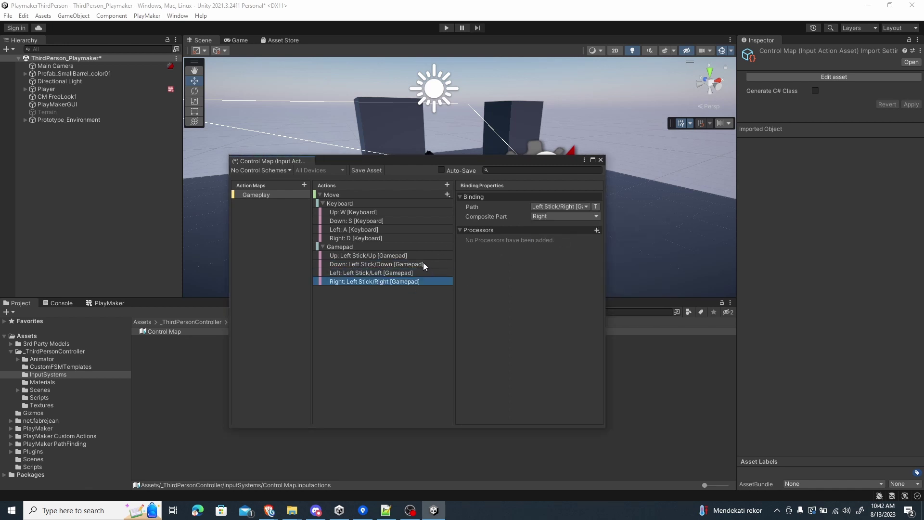
- Collapse the Move action and add a new action named Jump to the Gameplay map
click(319, 194)
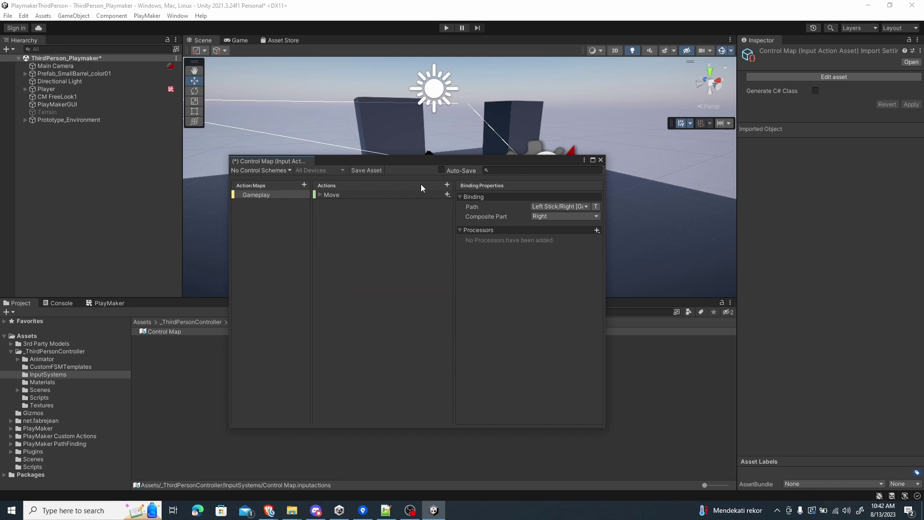
click(446, 184)
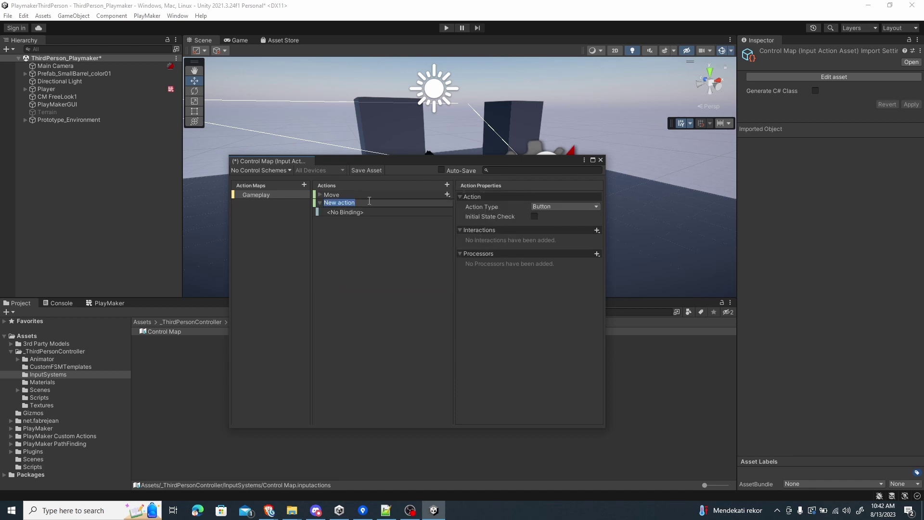
text(Jump)
key(Return)
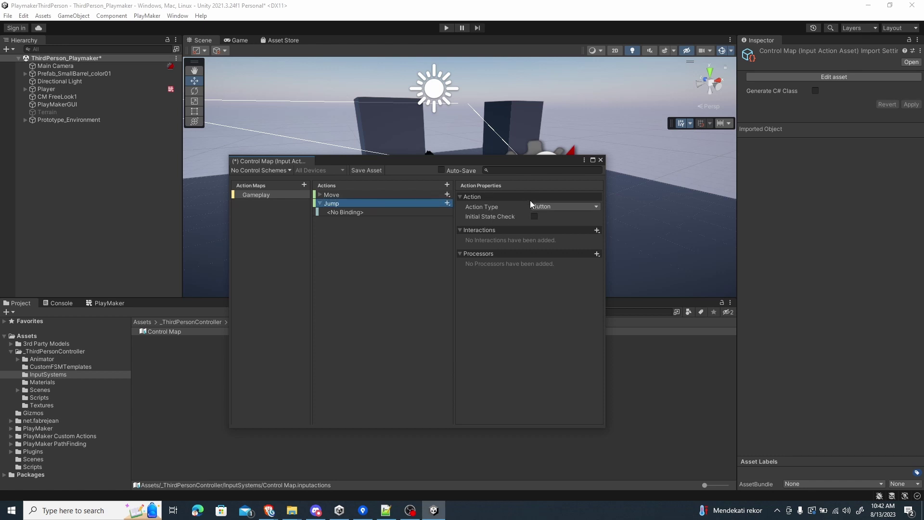
- Bind the Jump action's empty binding to Space [Keyboard]
click(354, 212)
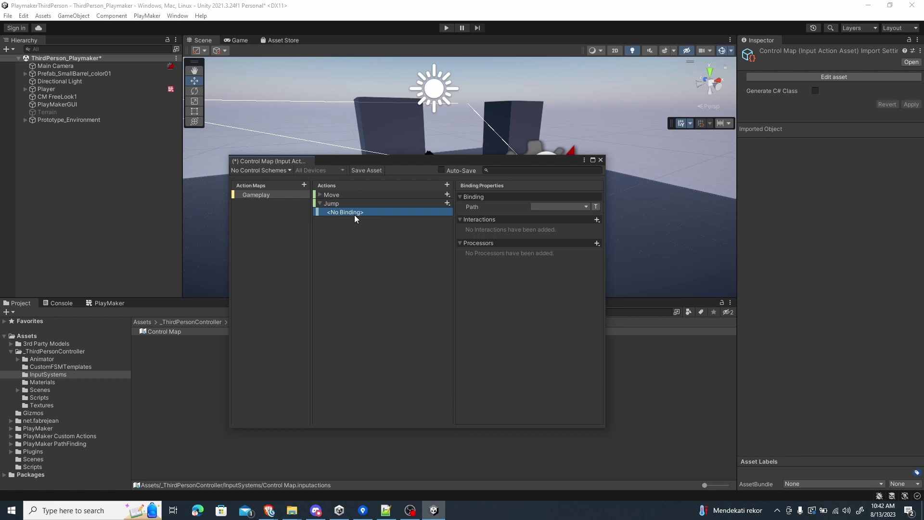
click(548, 207)
click(544, 217)
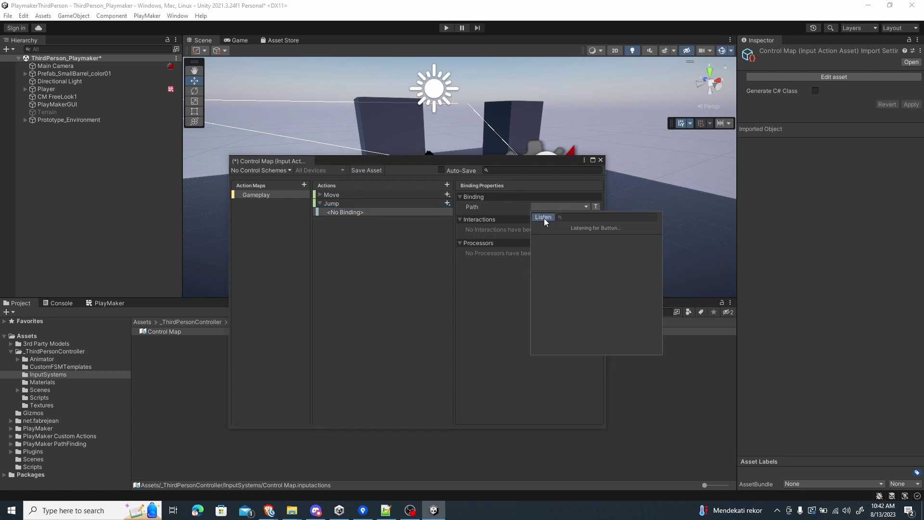
key(space)
click(548, 239)
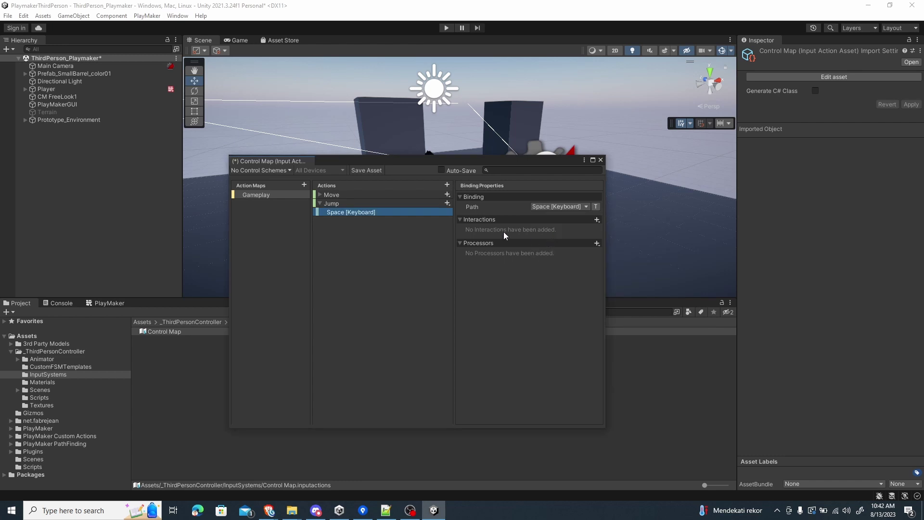
- Add a second binding to the Jump action and set its path to Button East [Gamepad]
click(448, 203)
click(465, 207)
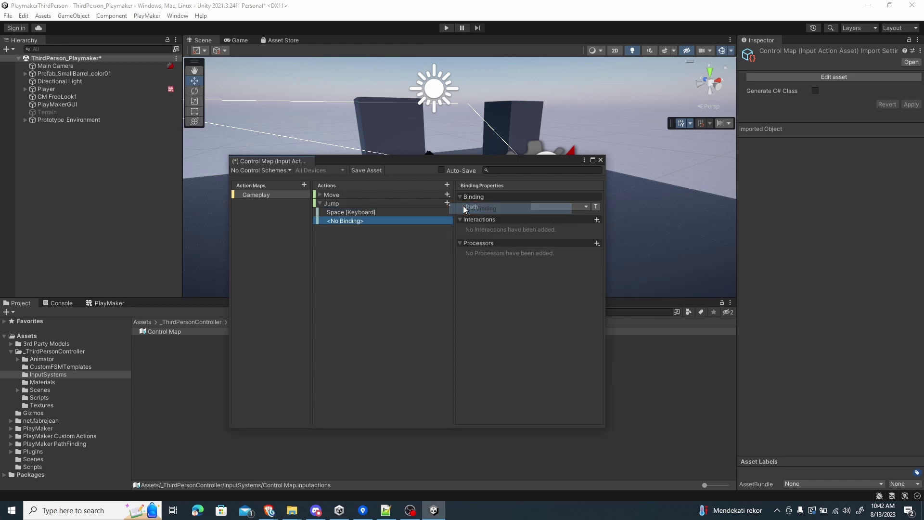
click(546, 207)
click(544, 217)
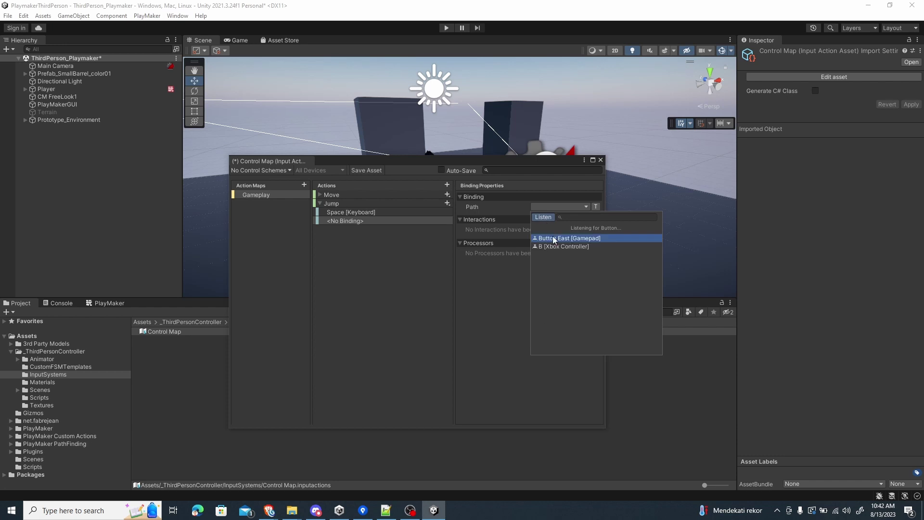
click(554, 239)
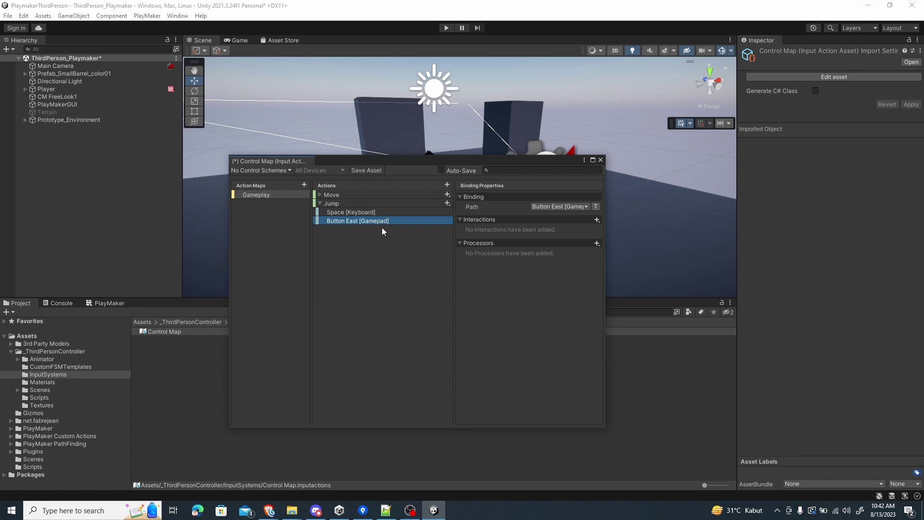
- Collapse the Jump action and add a new action named Attack to the Gameplay map
click(448, 203)
click(431, 202)
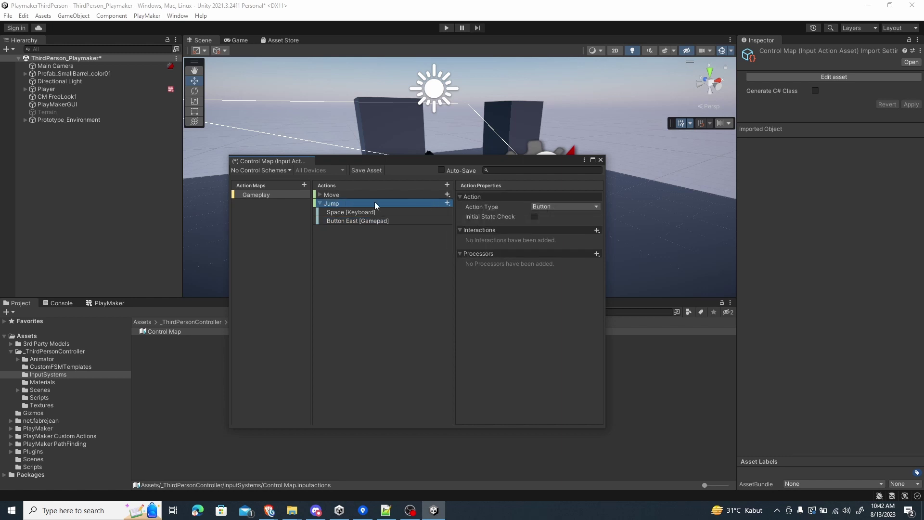
click(319, 203)
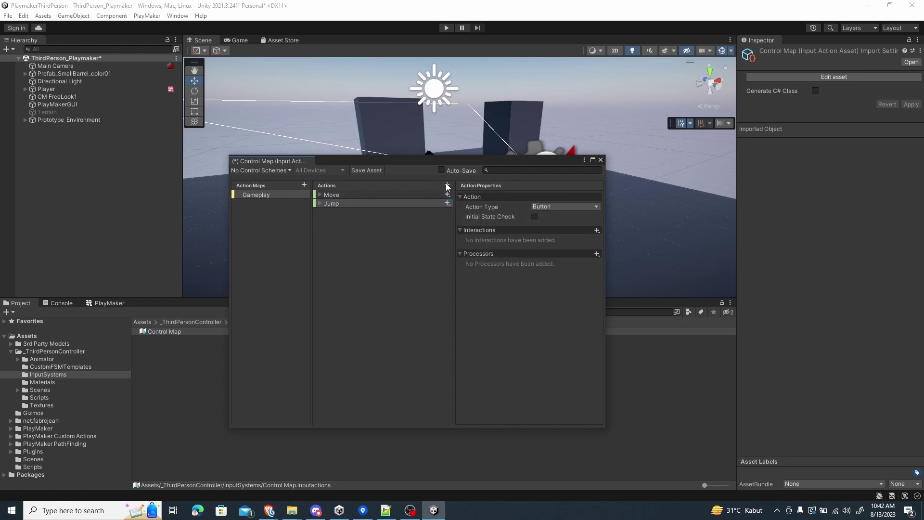
click(447, 186)
text(Attack)
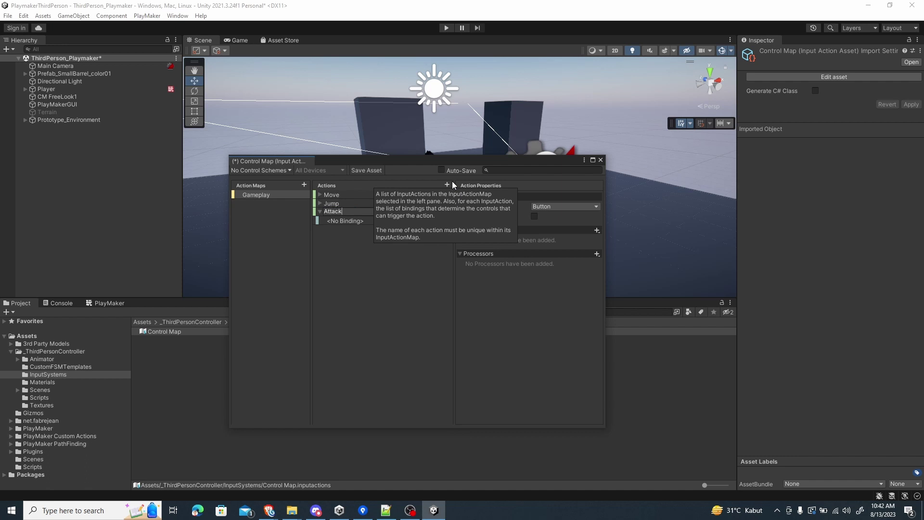
key(Return)
- Bind the Attack action's empty binding to Left Control [Keyboard]
click(374, 222)
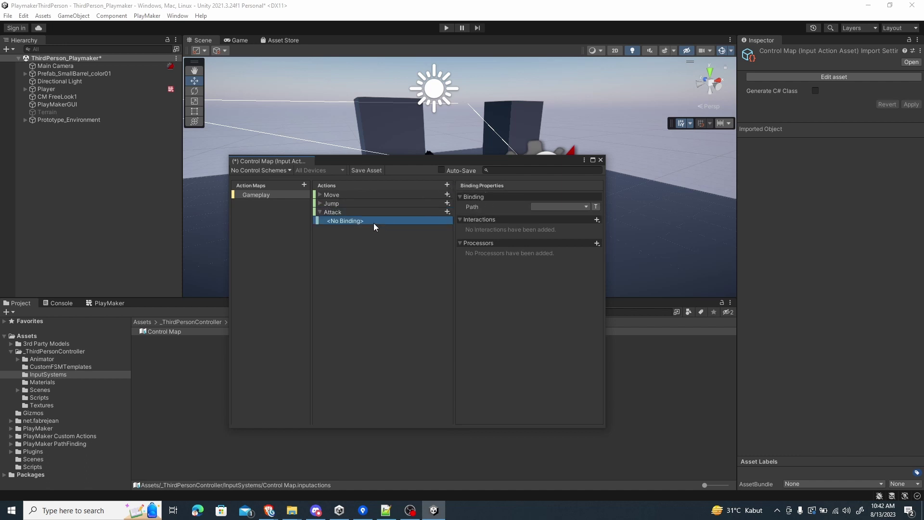
click(553, 207)
click(545, 217)
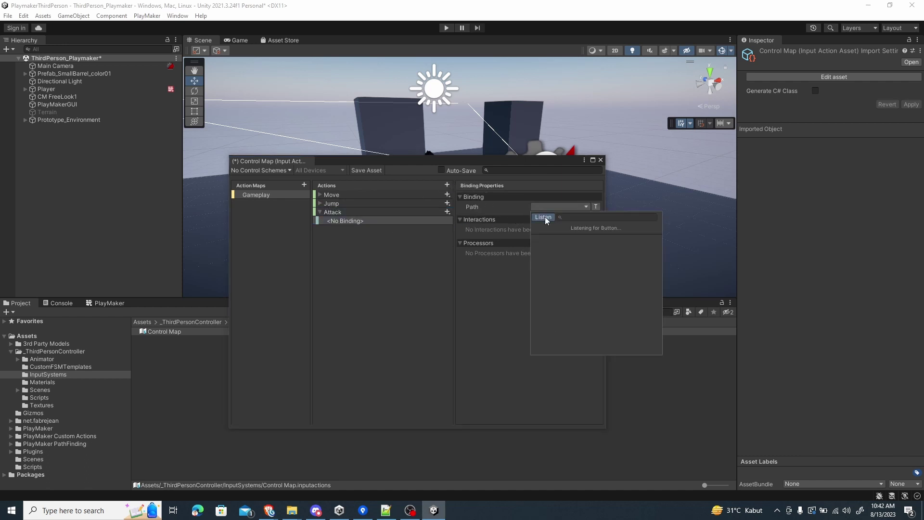
key(ctrl)
click(553, 245)
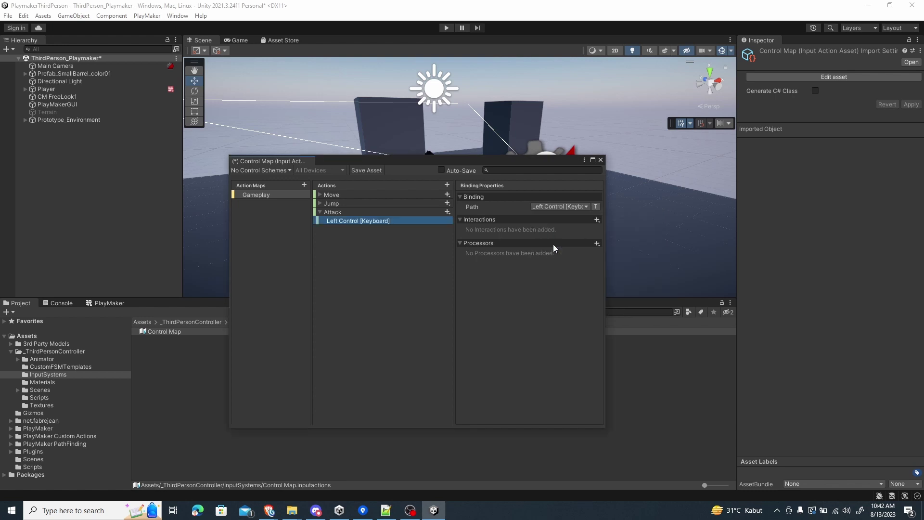
- Add a second binding to the Attack action and set its path to Button West [Gamepad]
click(419, 212)
click(447, 212)
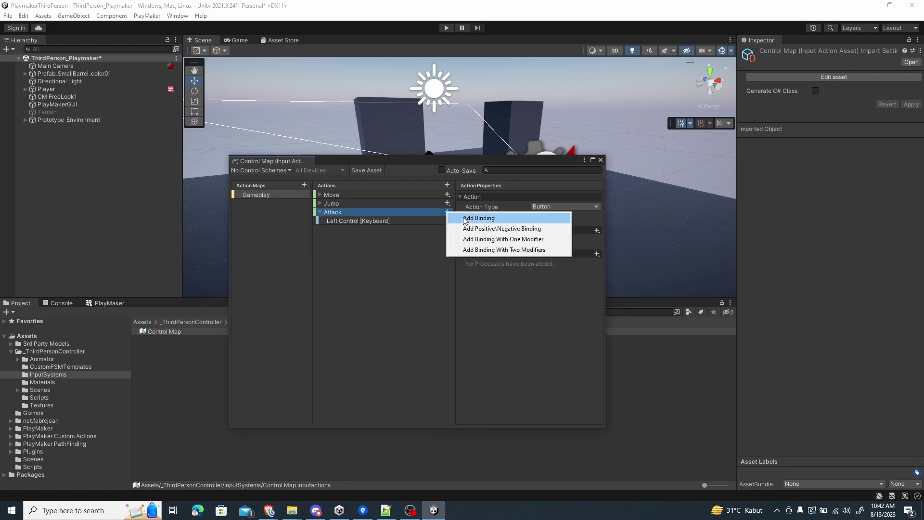
click(471, 219)
click(550, 206)
click(547, 217)
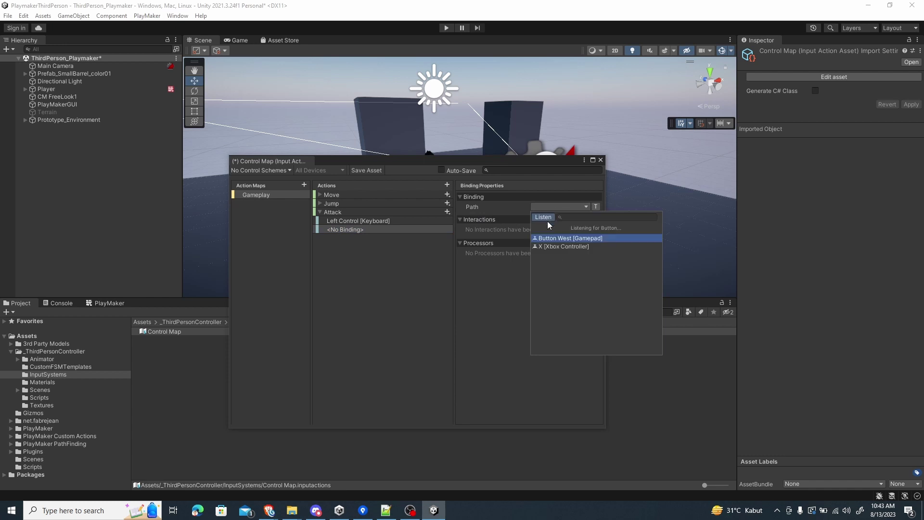
click(555, 238)
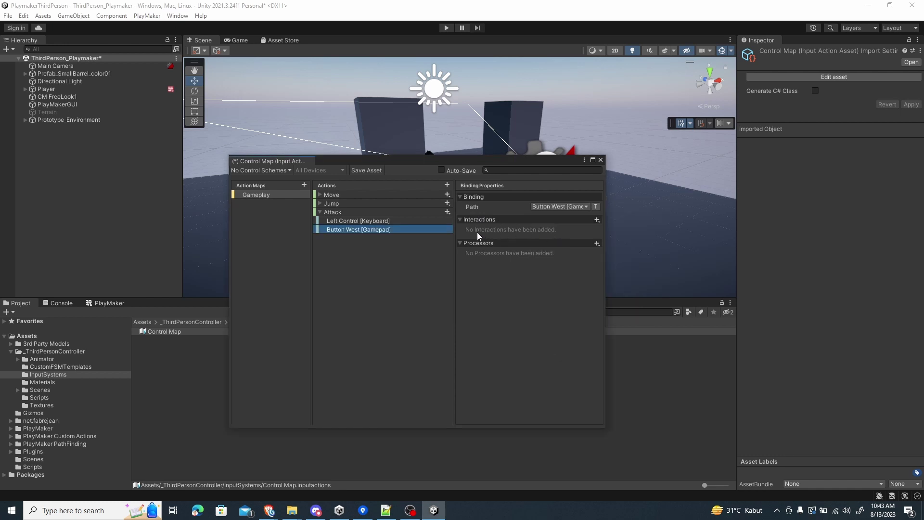
- Save and close the Control Map asset, and open the Player object's Movement FSM in the PlayMaker editor
click(363, 171)
click(600, 159)
click(83, 90)
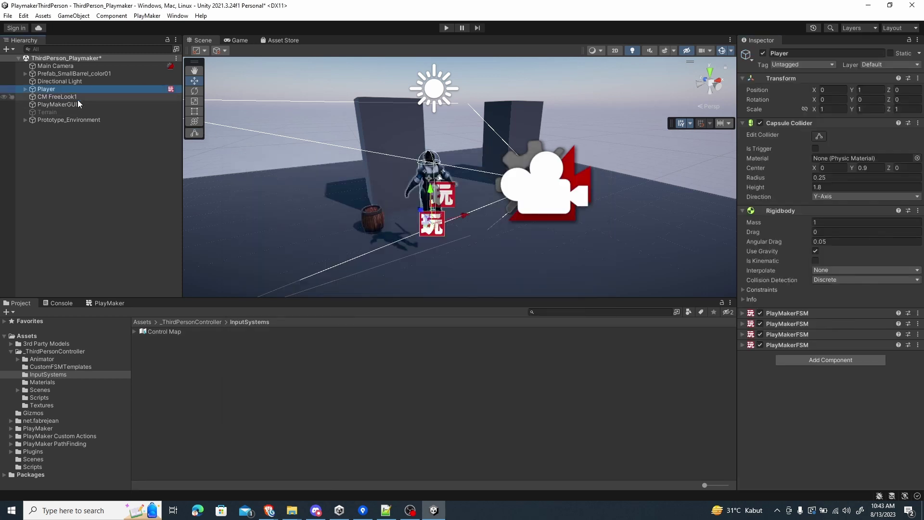
click(109, 305)
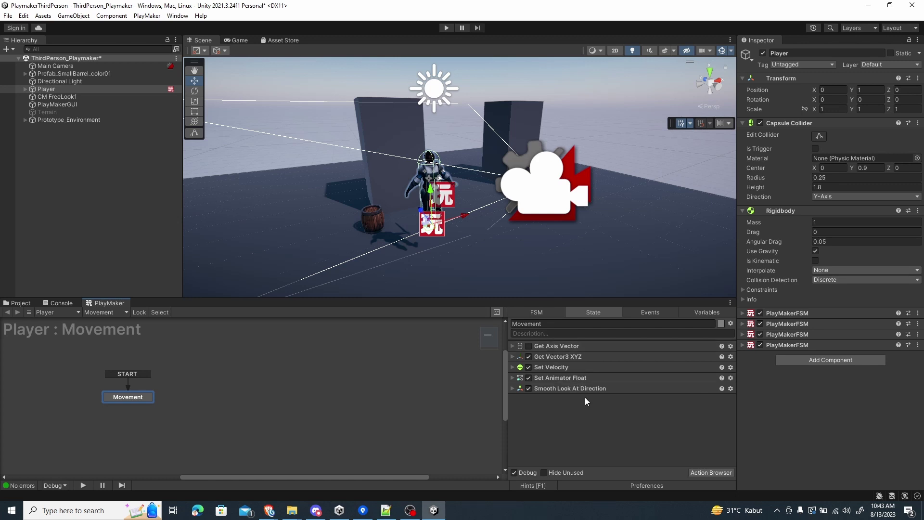
- Add a Player Input Get Move Vector action to the Movement state and place it directly below Get Axis Vector
click(712, 473)
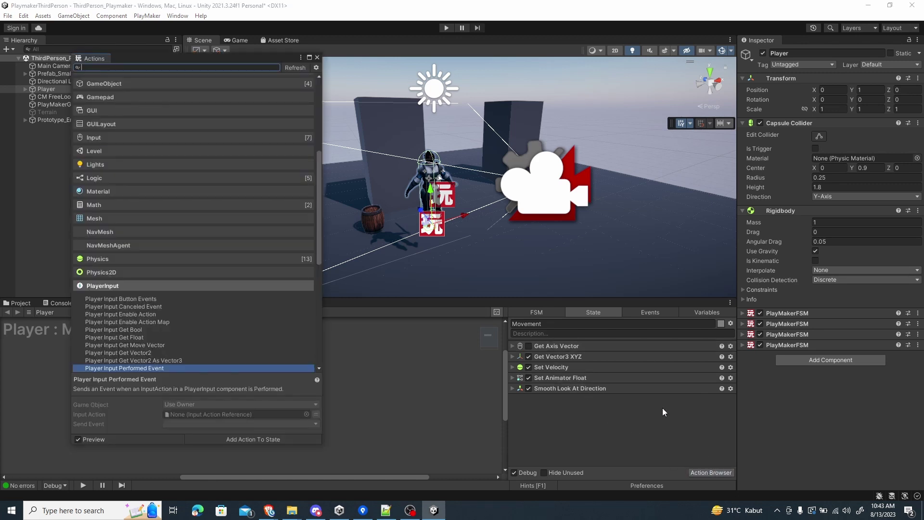
click(116, 283)
click(102, 285)
scroll(125, 274, down, 3)
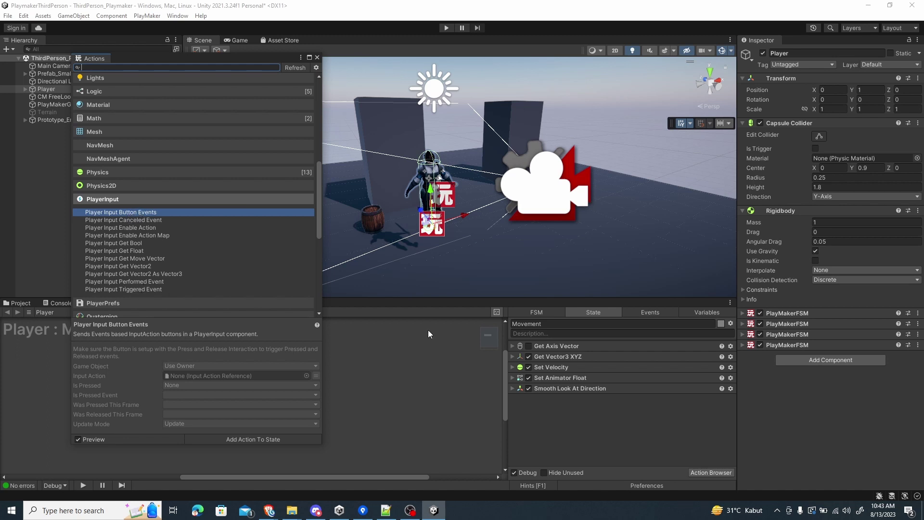
click(128, 257)
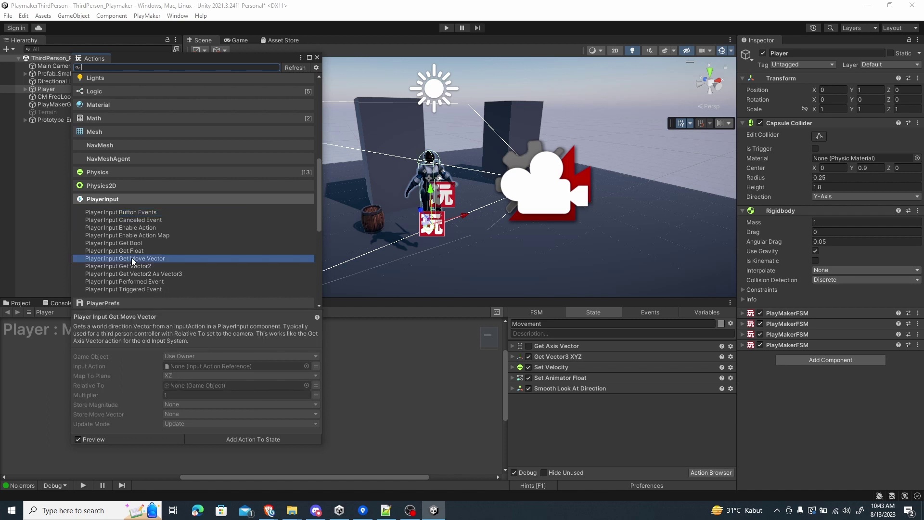
double_click(132, 258)
click(317, 57)
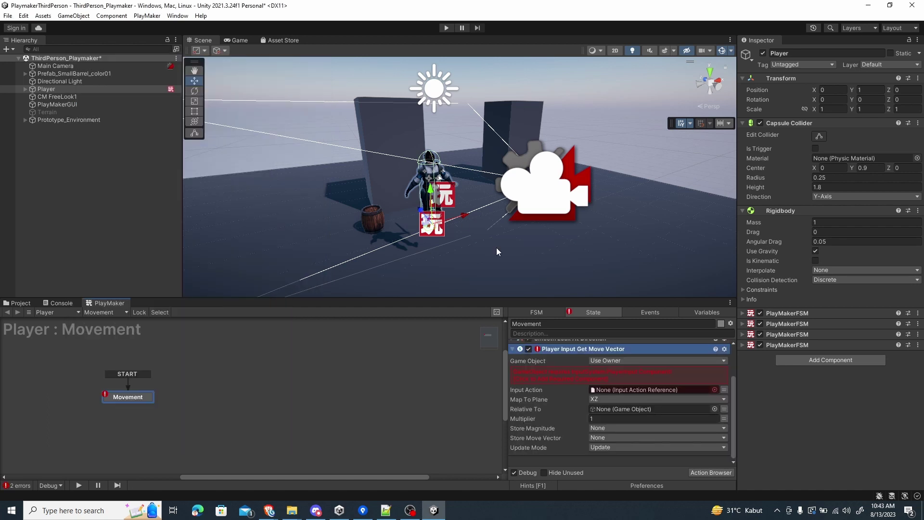
scroll(565, 372, up, 3)
drag(576, 399, 570, 352)
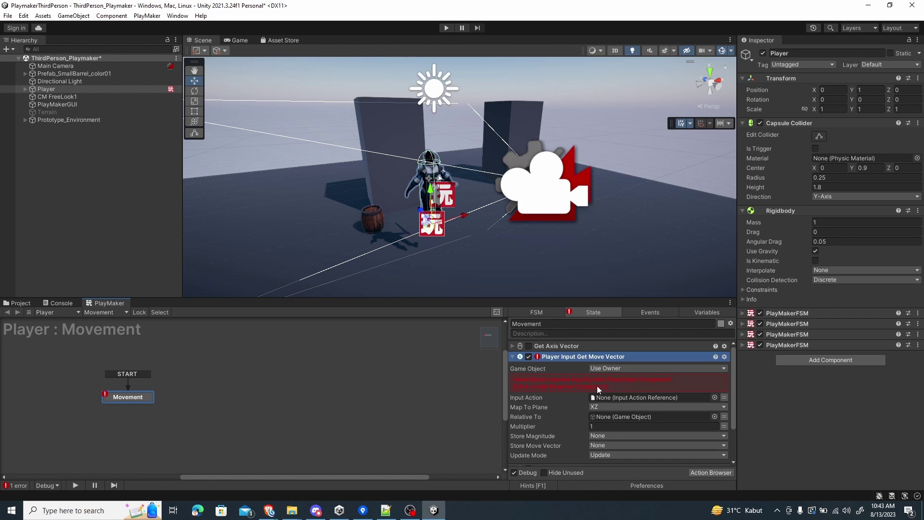
- Add the missing Player Input component to the Player and assign Control Map as its Actions asset
click(582, 386)
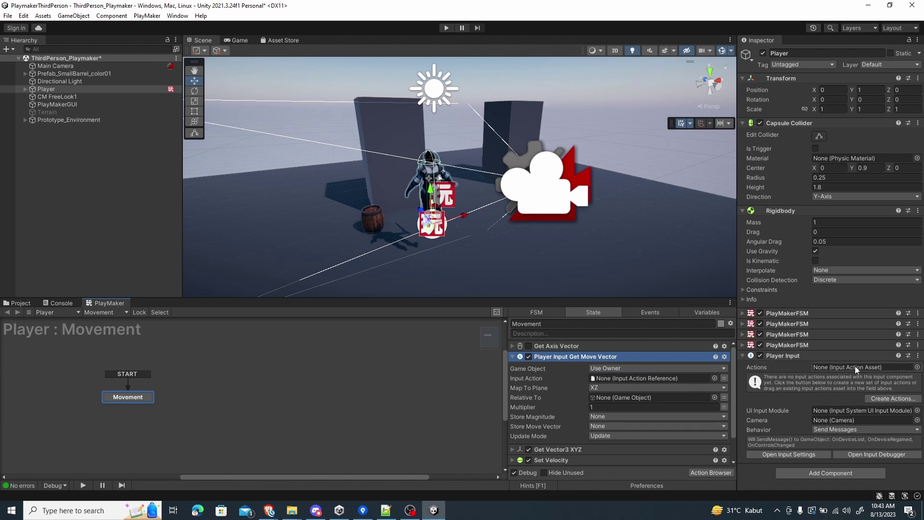
click(917, 367)
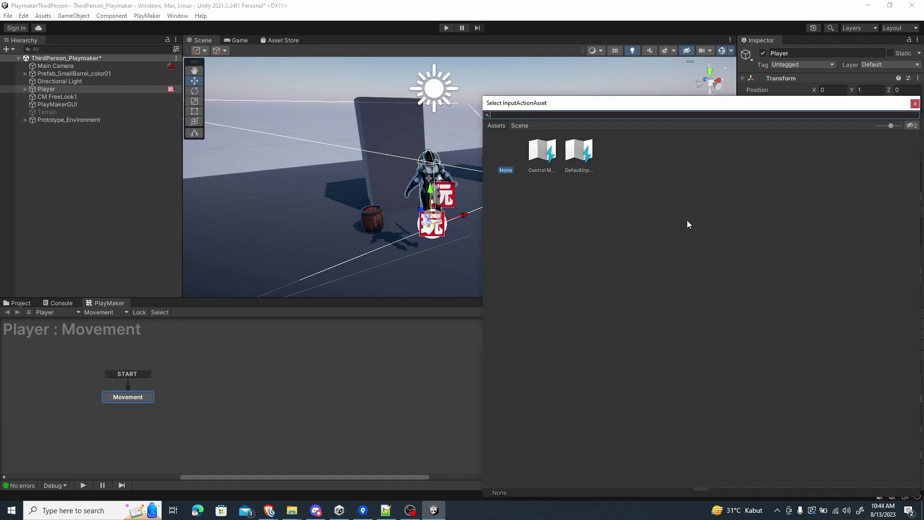
double_click(543, 151)
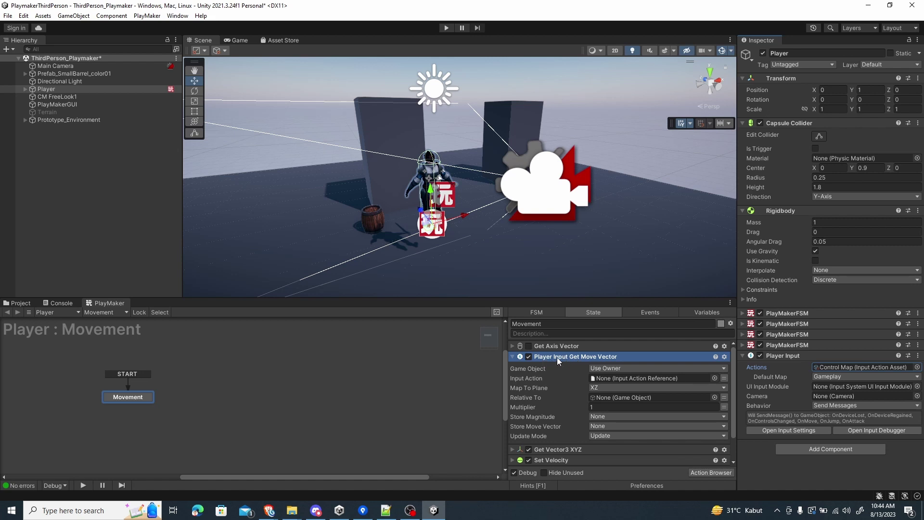
- In Player Input Get Move Vector, set Input Action to Gameplay/Move and Relative To to Main Camera
click(716, 378)
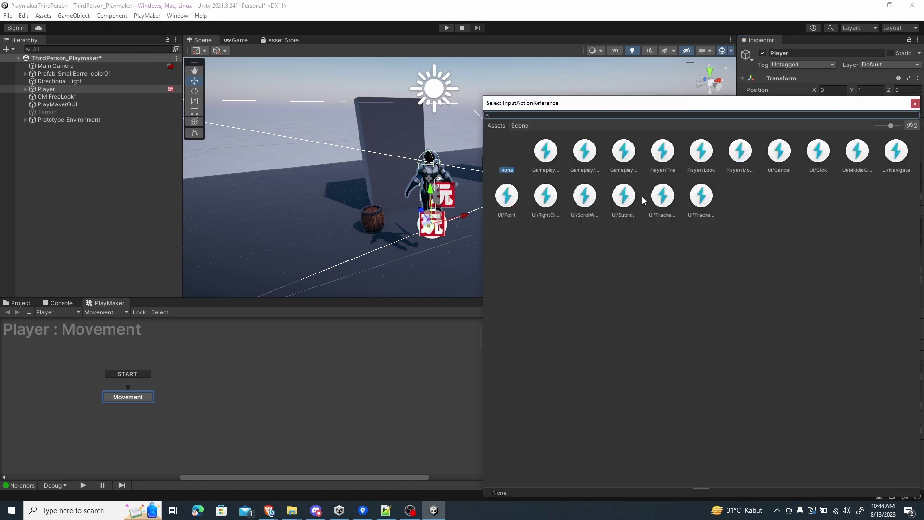
drag(889, 127, 859, 129)
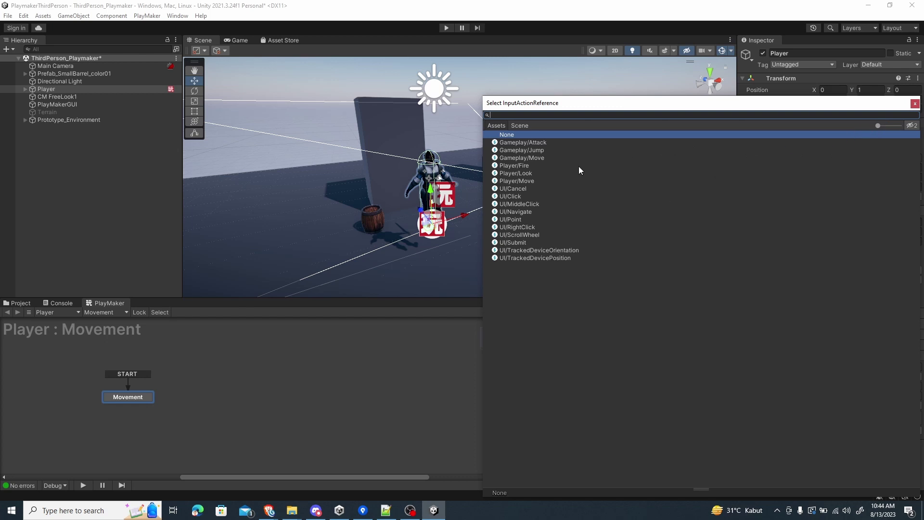
click(530, 159)
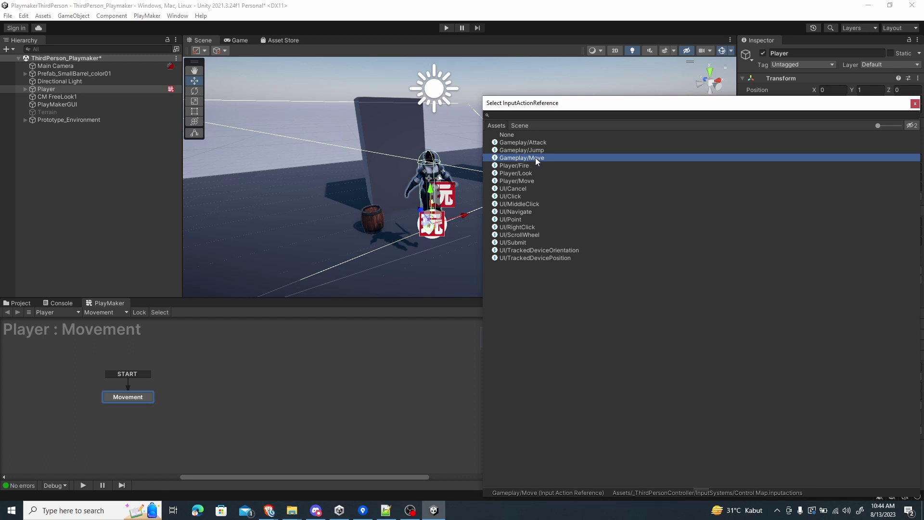
double_click(536, 159)
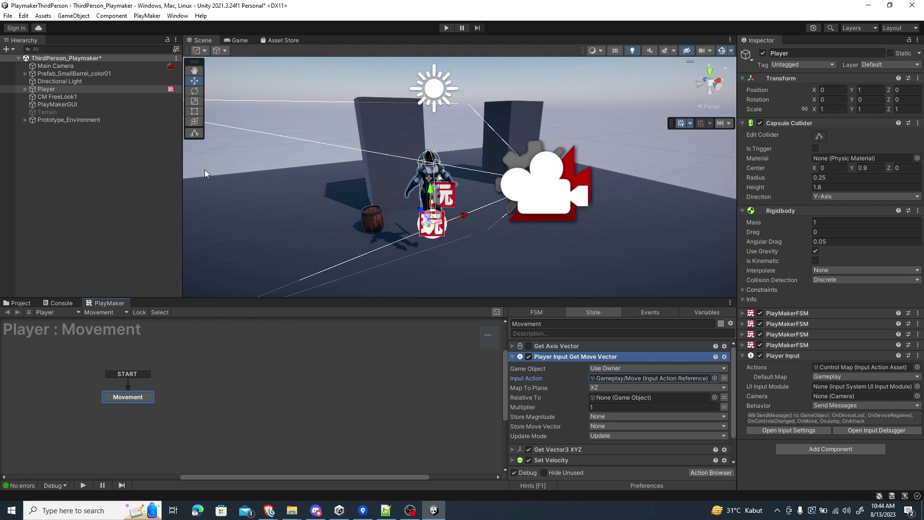
drag(70, 65, 615, 399)
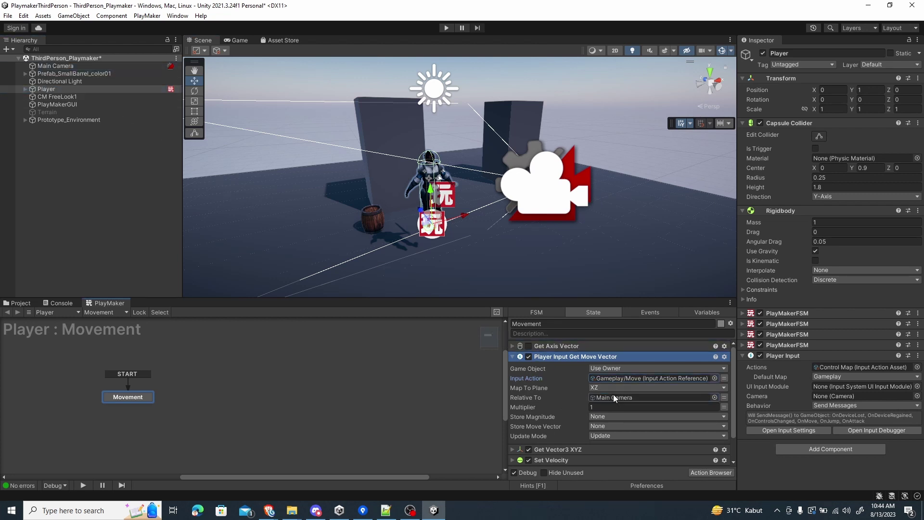
- Match the old Get Axis Vector settings in the new action: Multiplier 3, Store Magnitude Move Magnitude and Store Move Vector Movement
click(511, 346)
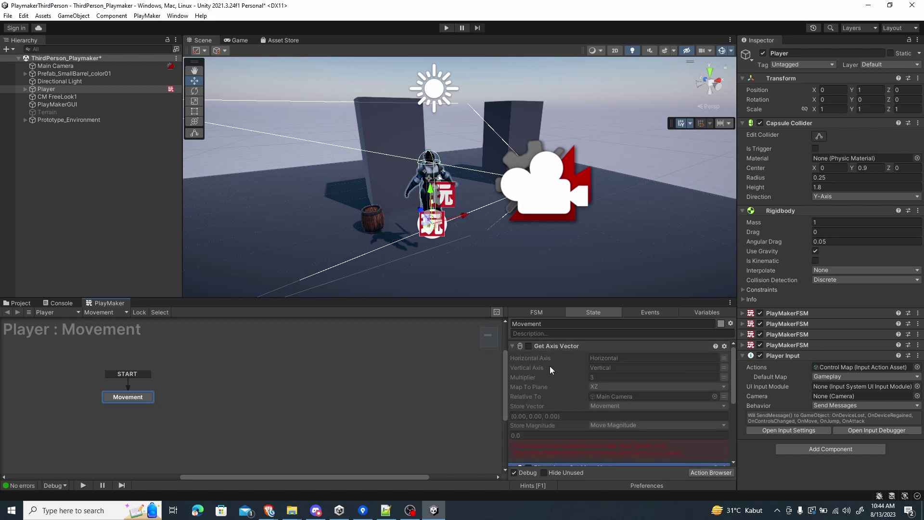
click(512, 346)
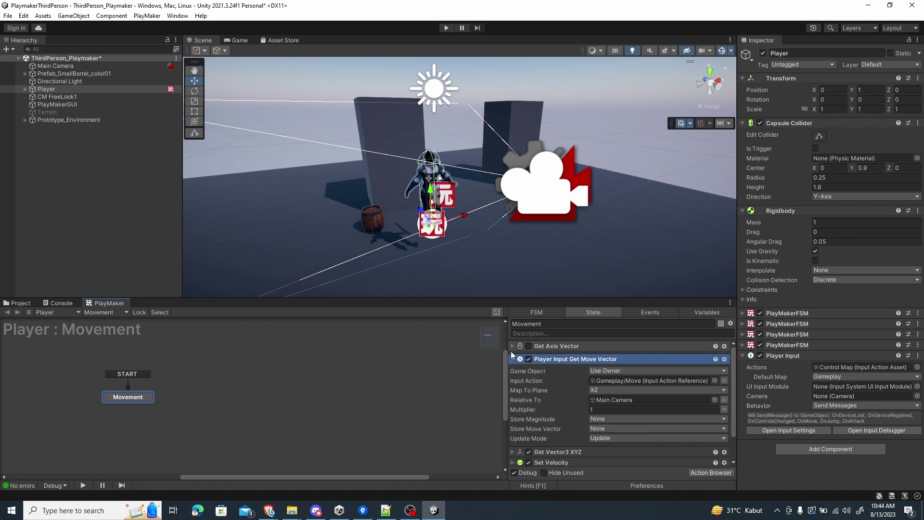
text(3)
click(609, 417)
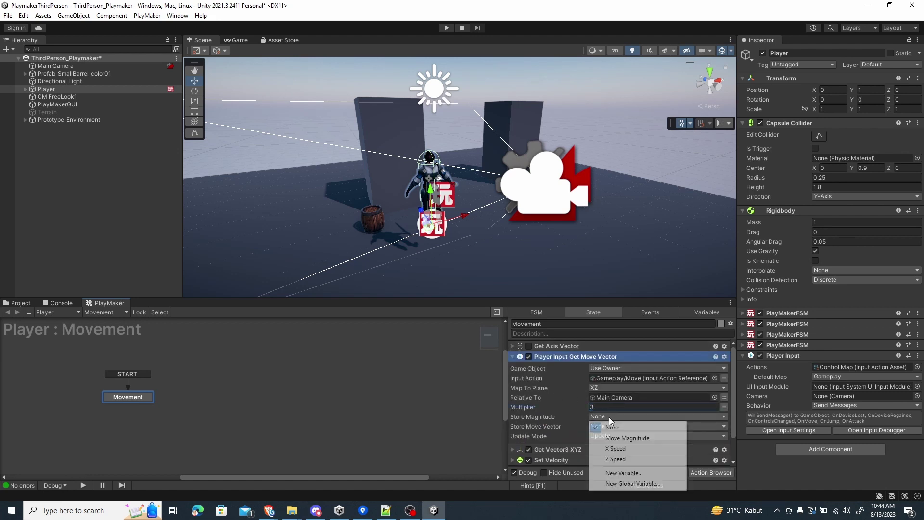
click(630, 437)
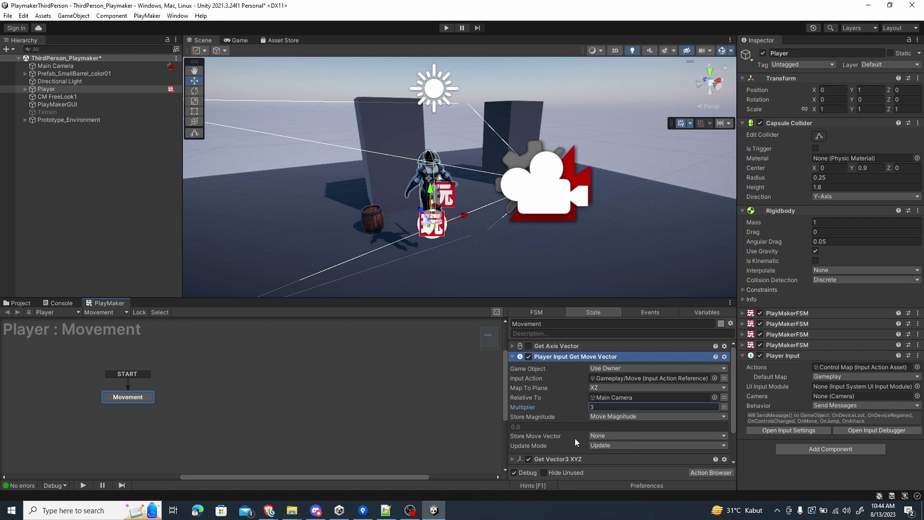
click(611, 437)
click(633, 458)
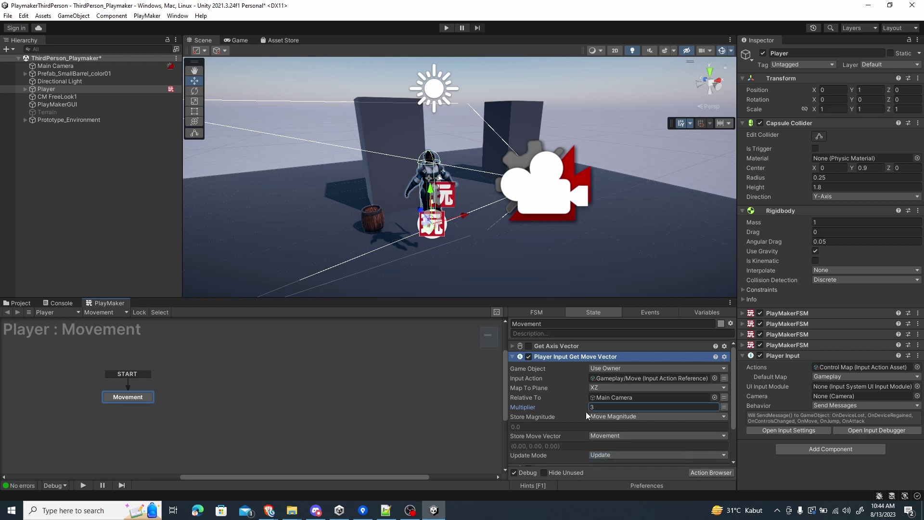
- Remove the old Get Axis Vector action from the Movement state and save the scene
click(512, 345)
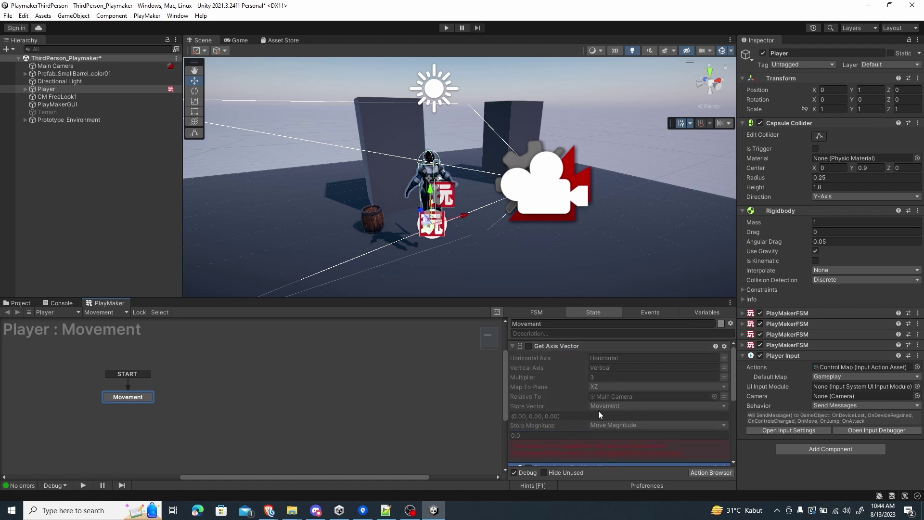
right_click(548, 345)
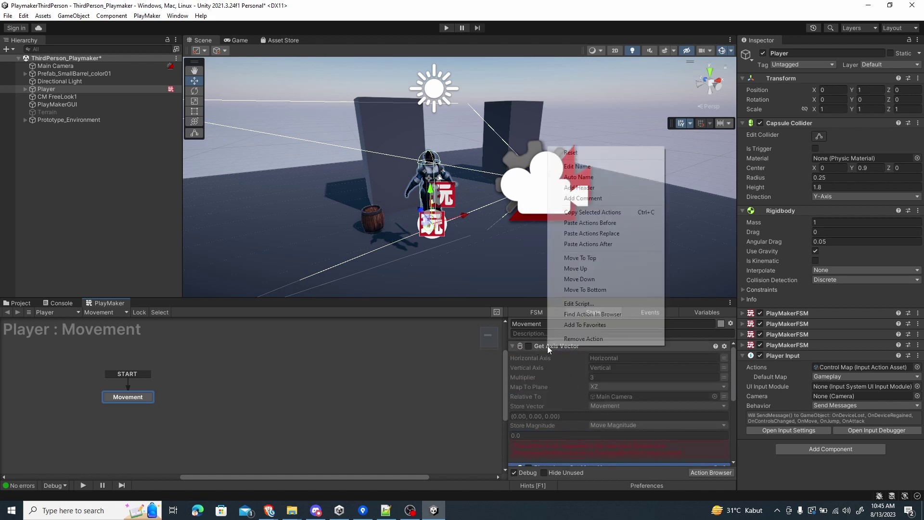
click(559, 342)
scroll(570, 387, down, 3)
scroll(570, 387, up, 3)
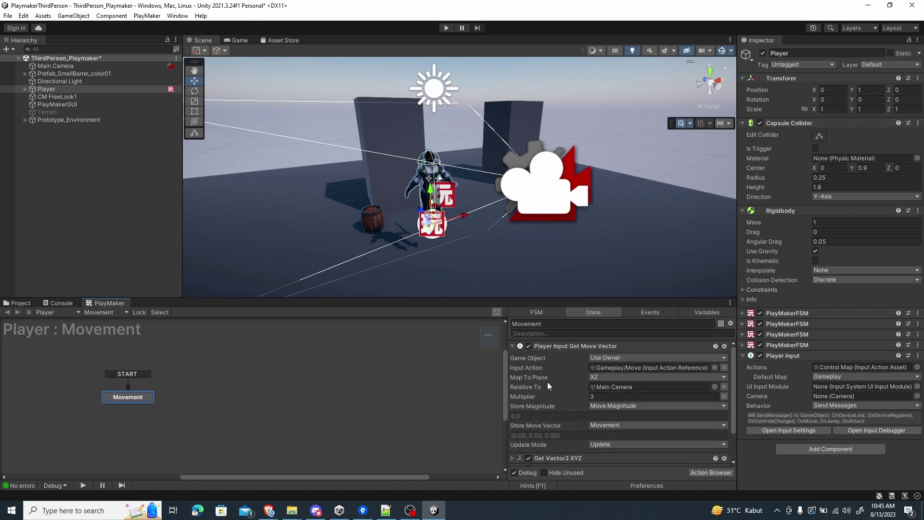
click(512, 345)
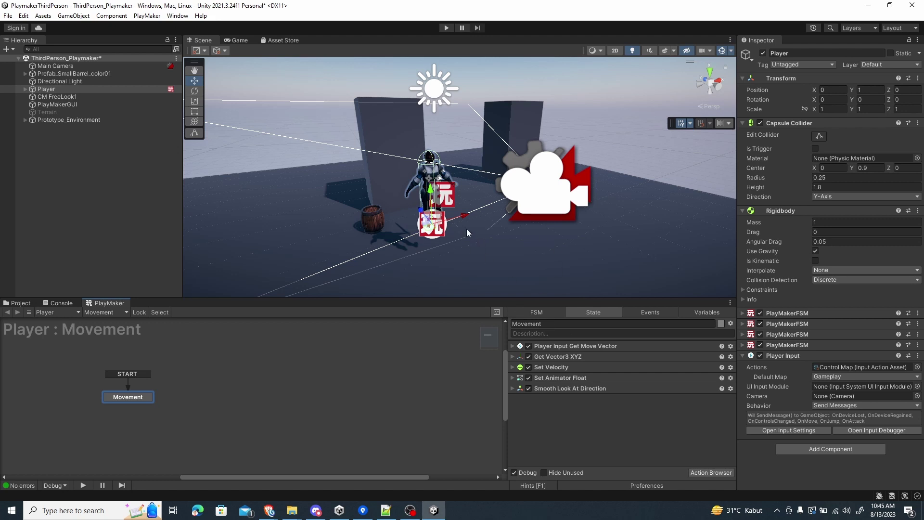
key(ctrl+s)
- Add a Cinemachine Input Provider to the CM FreeLook1 camera
click(71, 66)
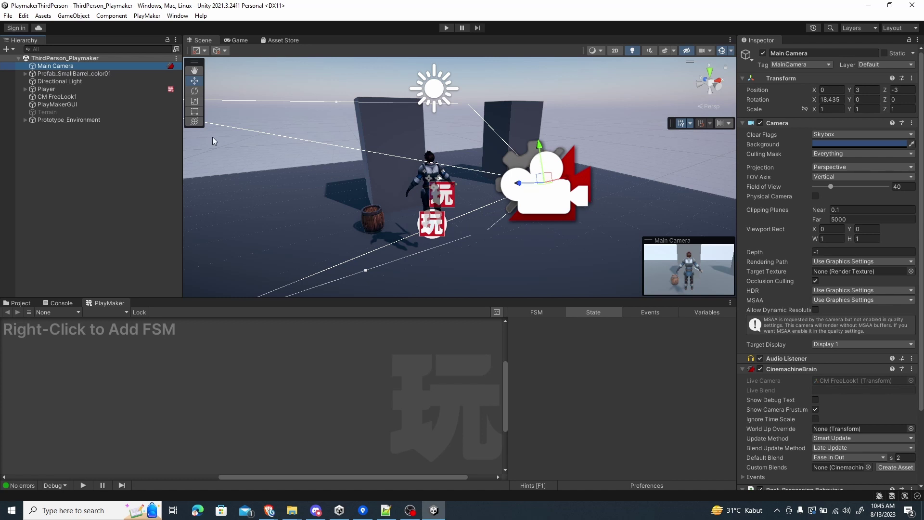
click(45, 97)
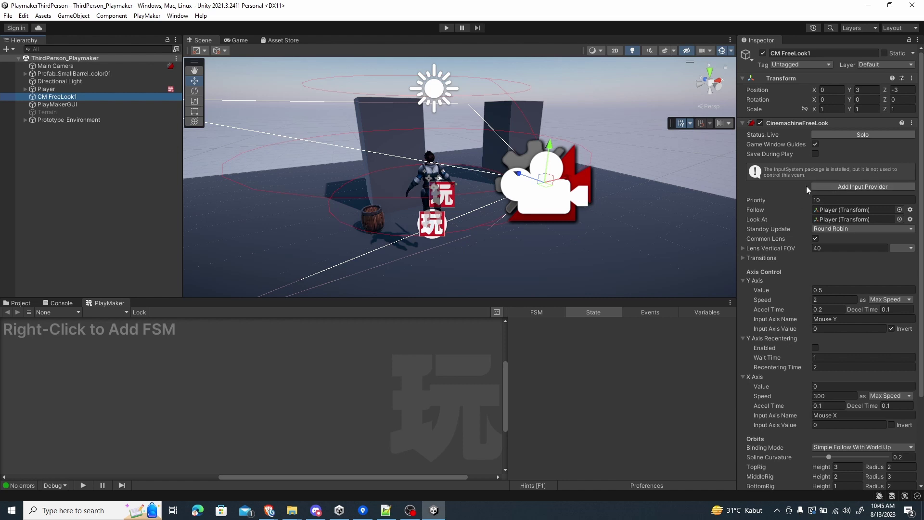
click(827, 186)
scroll(801, 250, down, 6)
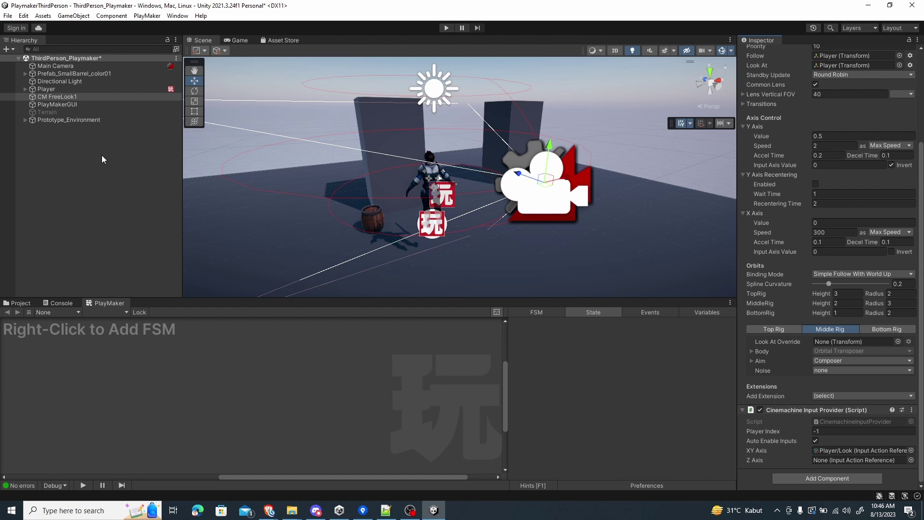
- In the Player's Jumping FSM, add Player Input Performed Event to On Ground directly below Get Button Down, and disable the old action
click(60, 88)
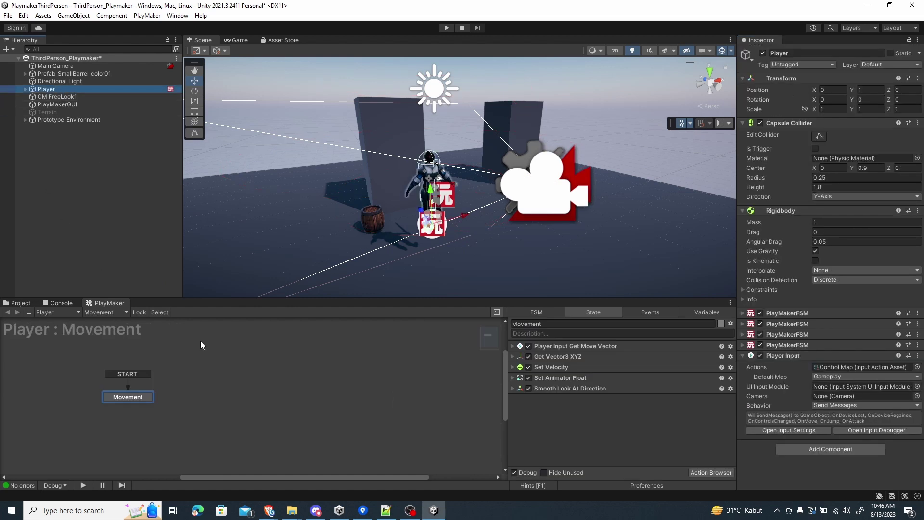
click(103, 313)
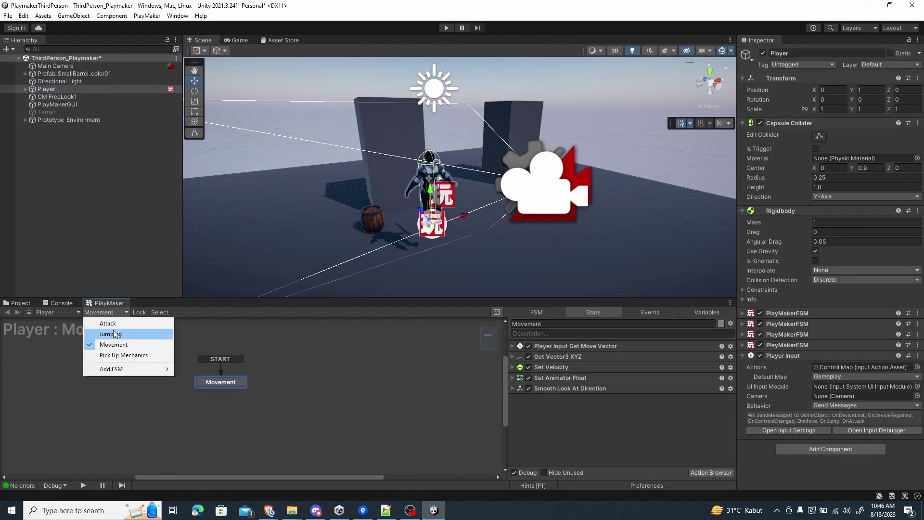
click(114, 333)
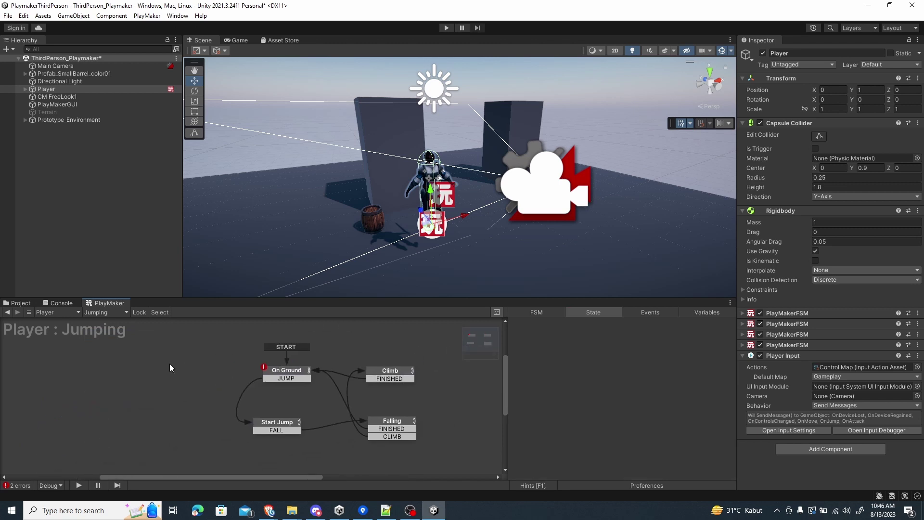
drag(281, 371, 282, 370)
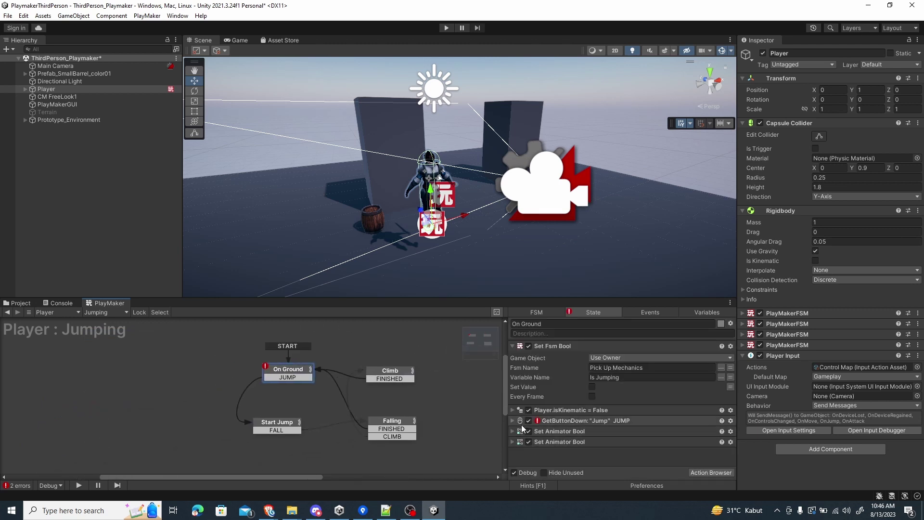
click(711, 472)
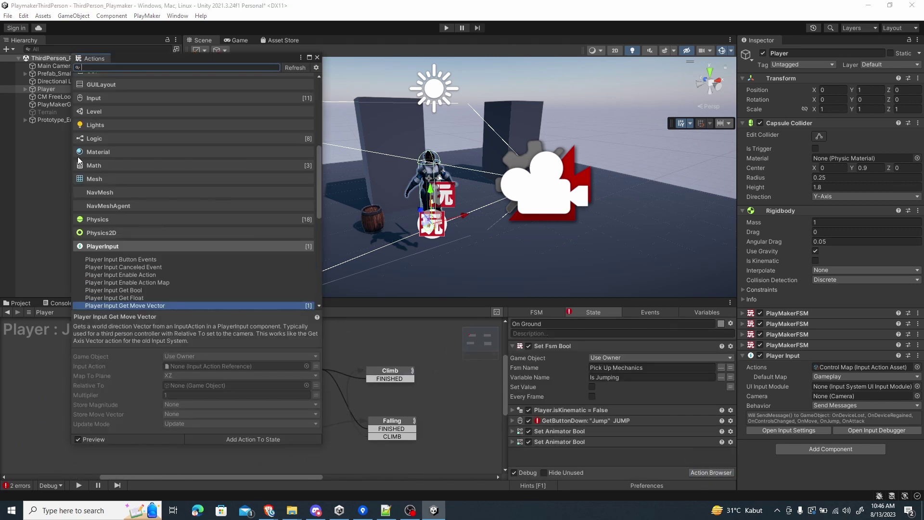
scroll(178, 222, down, 3)
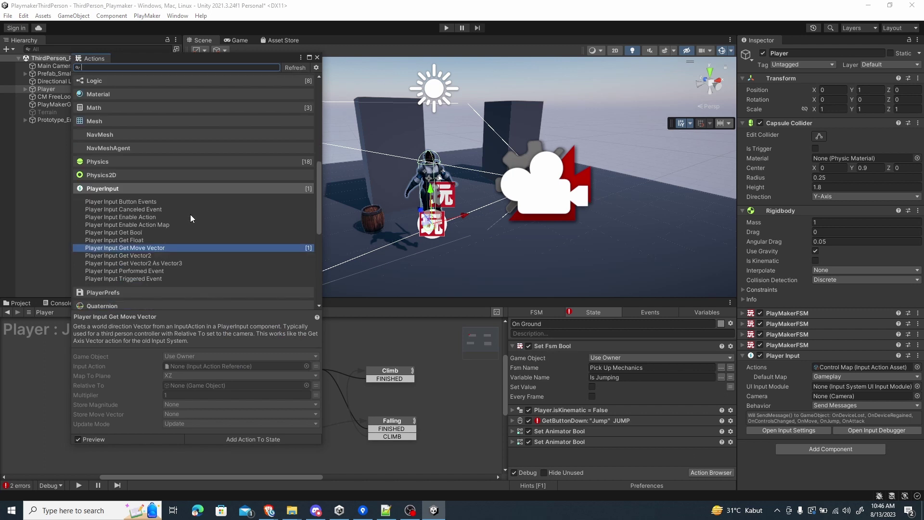
click(134, 271)
double_click(140, 270)
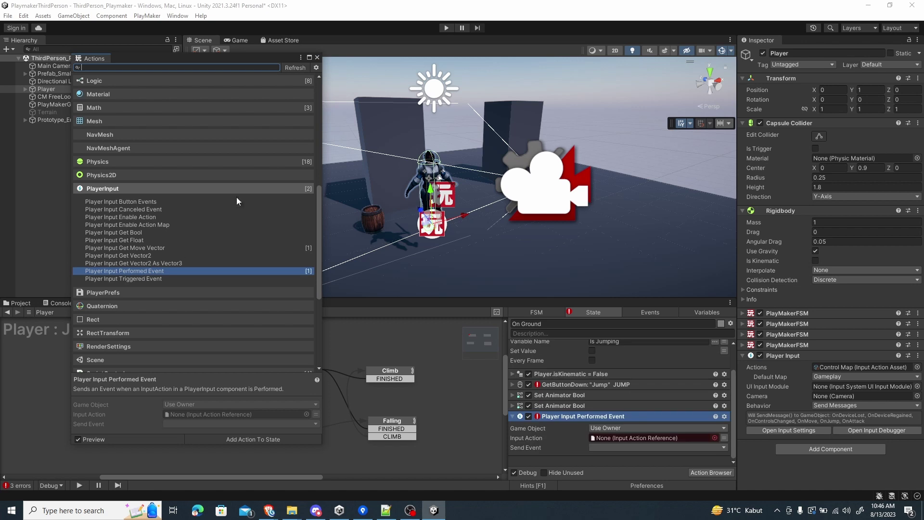
click(317, 56)
drag(600, 415, 599, 391)
click(529, 411)
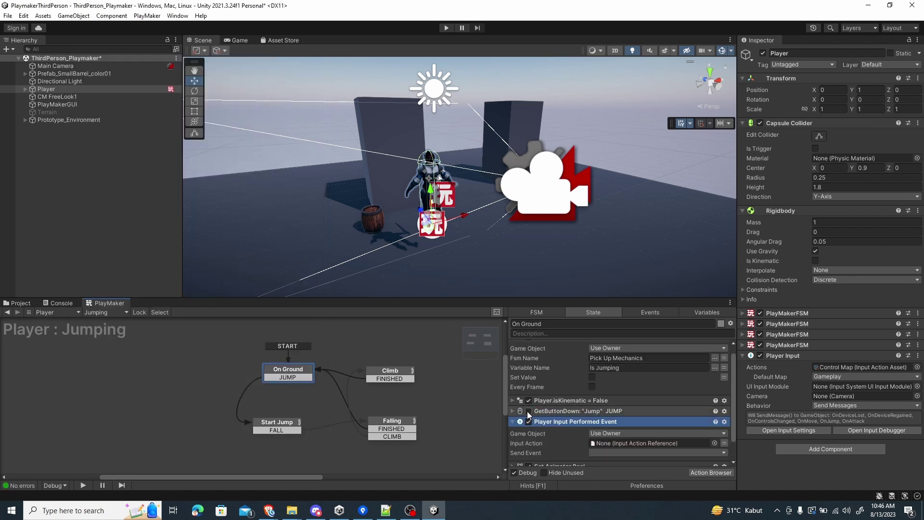
- Set the new On Ground action's Input Action to Gameplay/Jump and Send Event to JUMP, and remove the old Get Button Down
scroll(563, 410, down, 1)
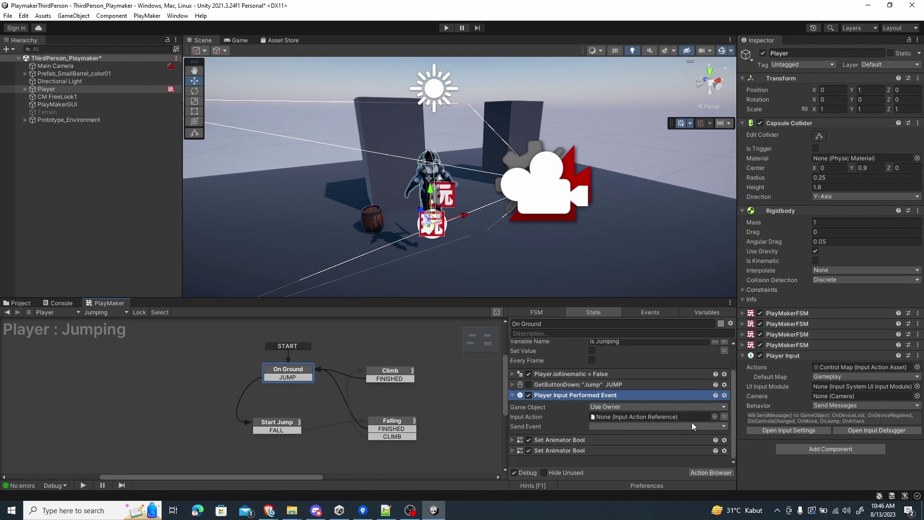
click(715, 416)
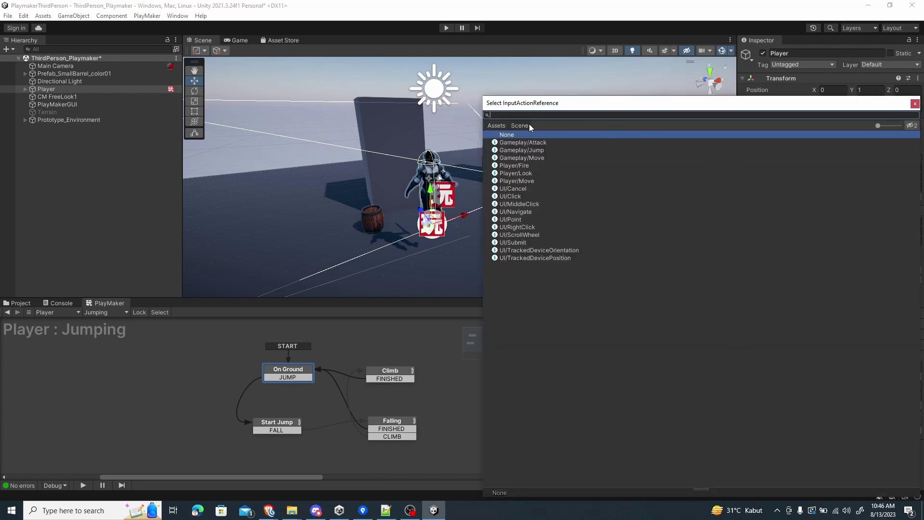
double_click(538, 150)
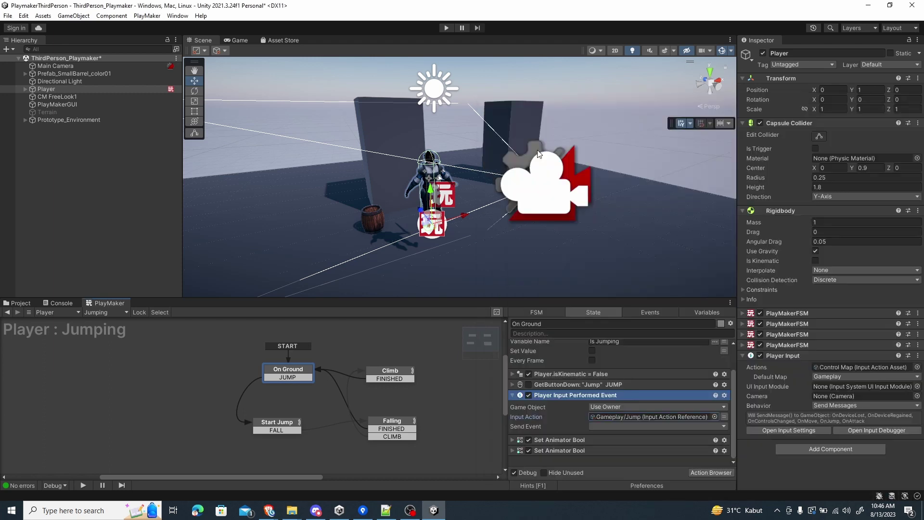
click(613, 425)
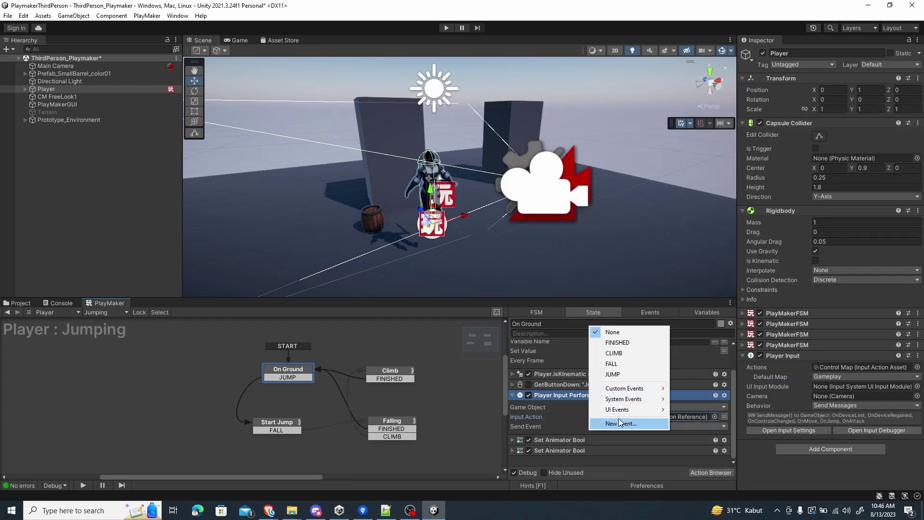
click(616, 373)
right_click(570, 382)
click(584, 377)
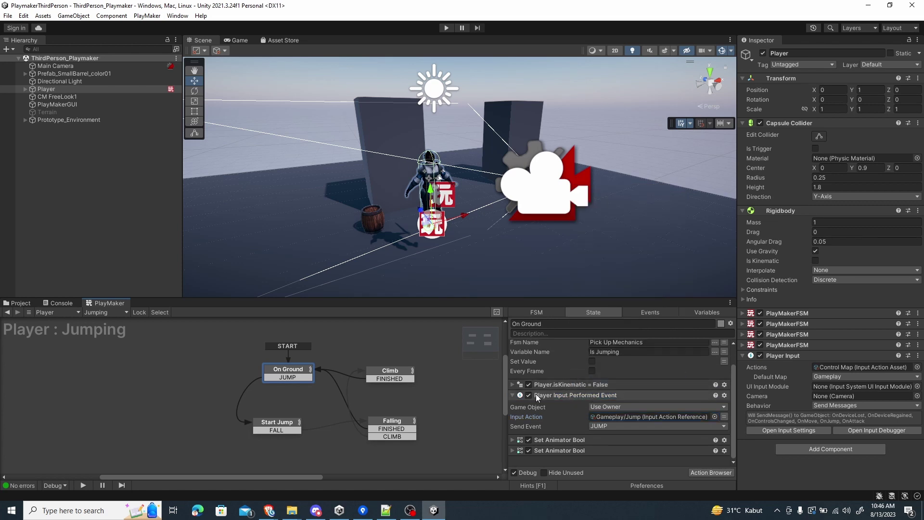
- In the Attack FSM's Wait for Attack Input state, add a Player Input Performed Event action directly below Get Button Down
click(102, 313)
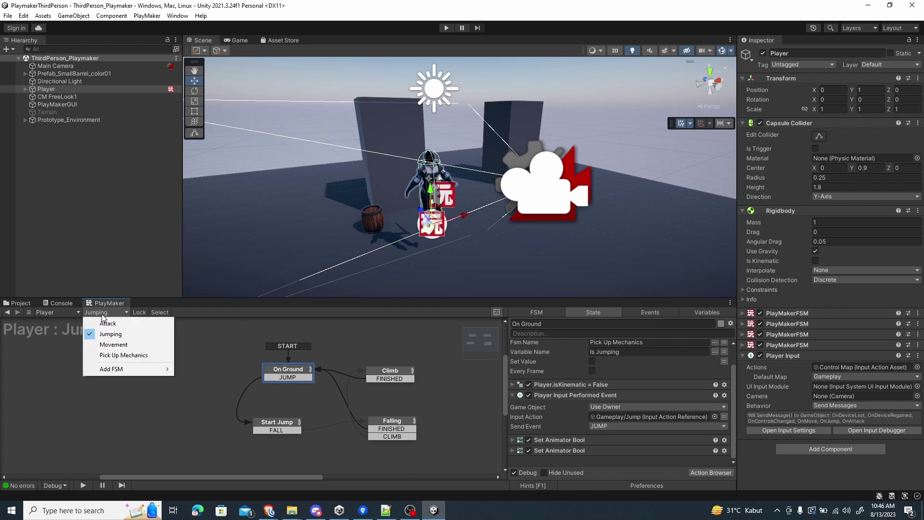
click(107, 325)
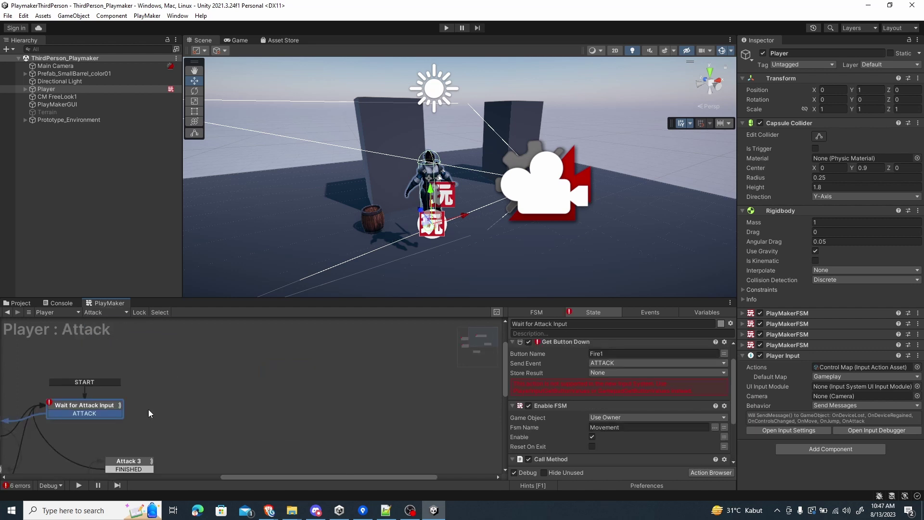
scroll(573, 343, up, 2)
click(512, 367)
click(726, 472)
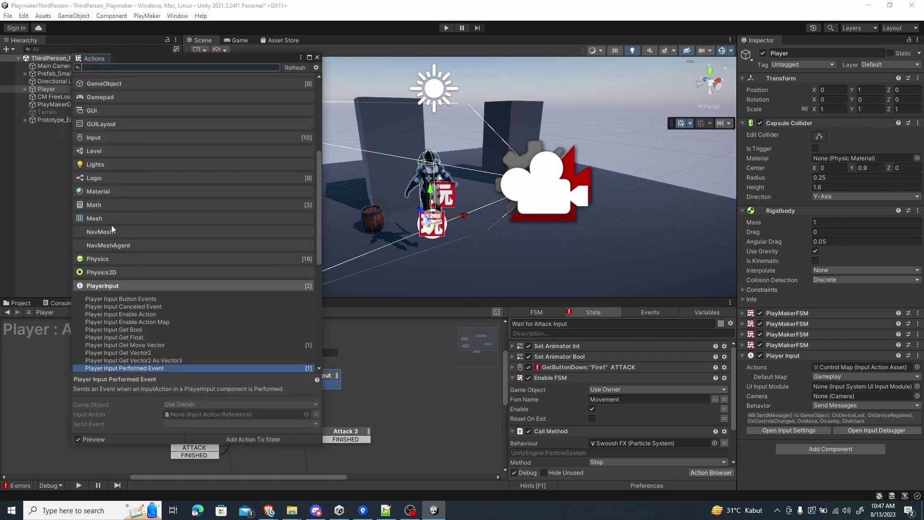
double_click(141, 366)
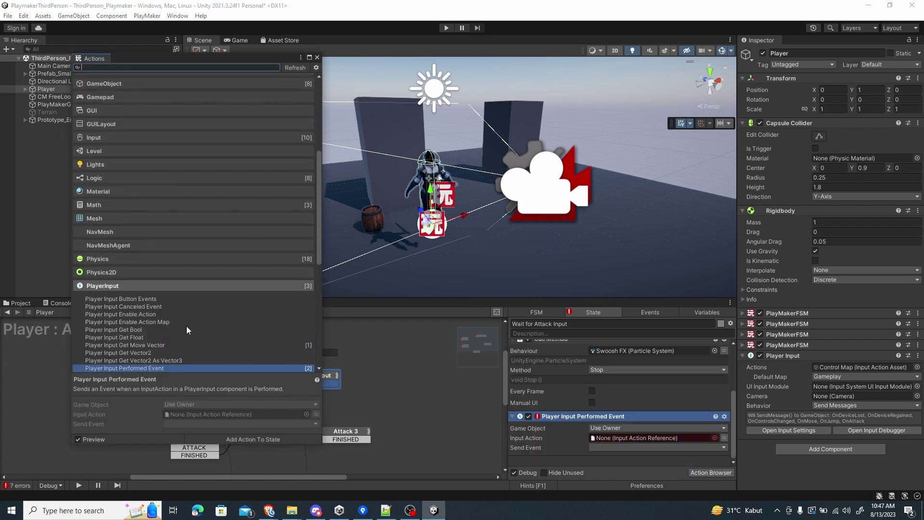
click(317, 58)
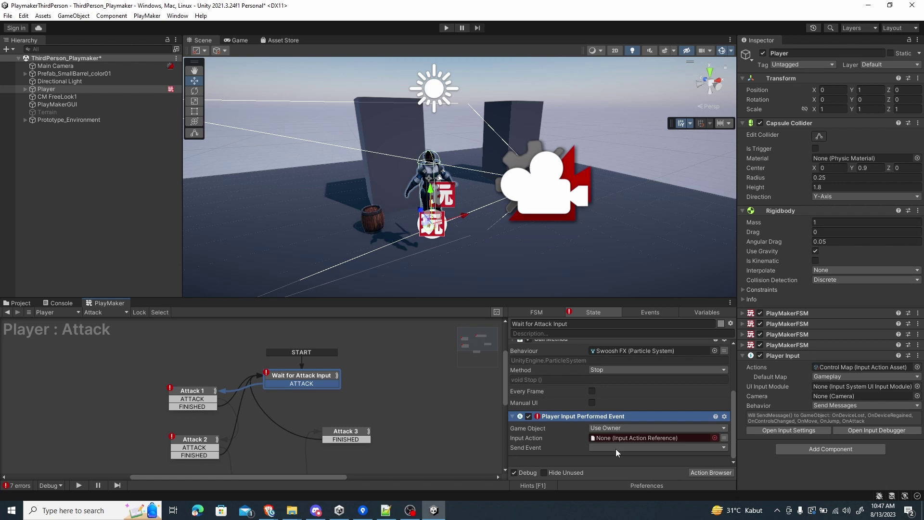
scroll(582, 326, up, 4)
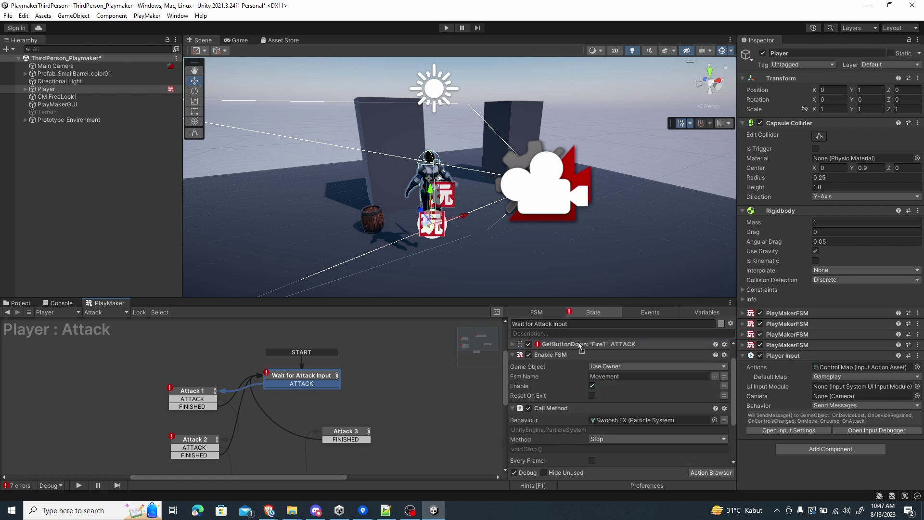
drag(576, 375, 576, 373)
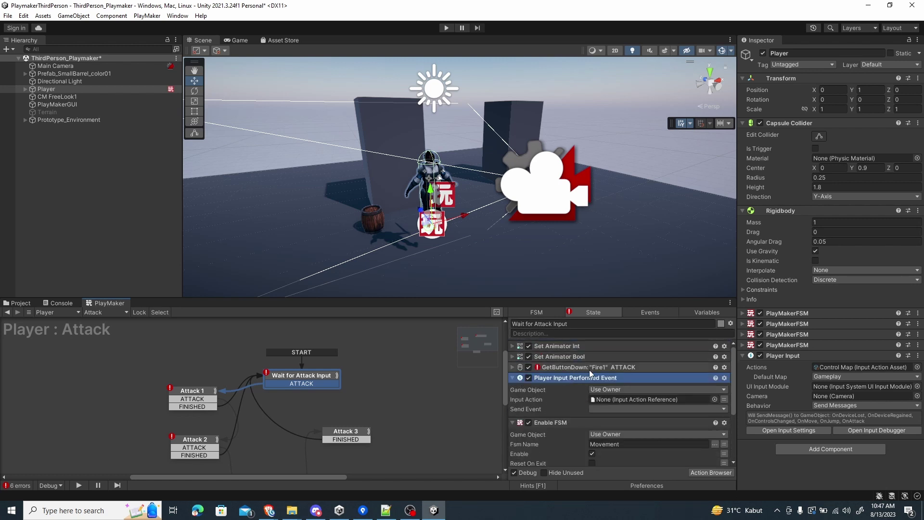
- Set the new attack action's Input Action to Gameplay/Attack and Send Event to ATTACK, and remove the old Get Button Down
click(715, 399)
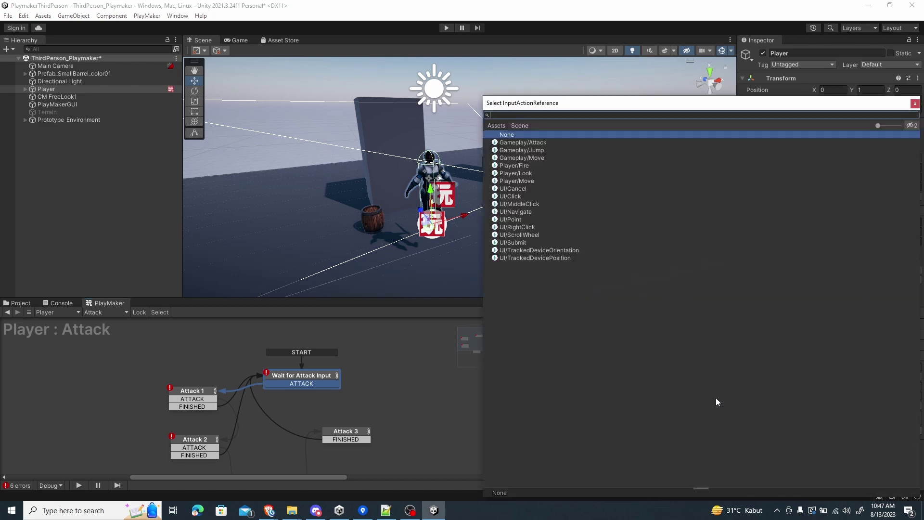
click(530, 141)
double_click(531, 140)
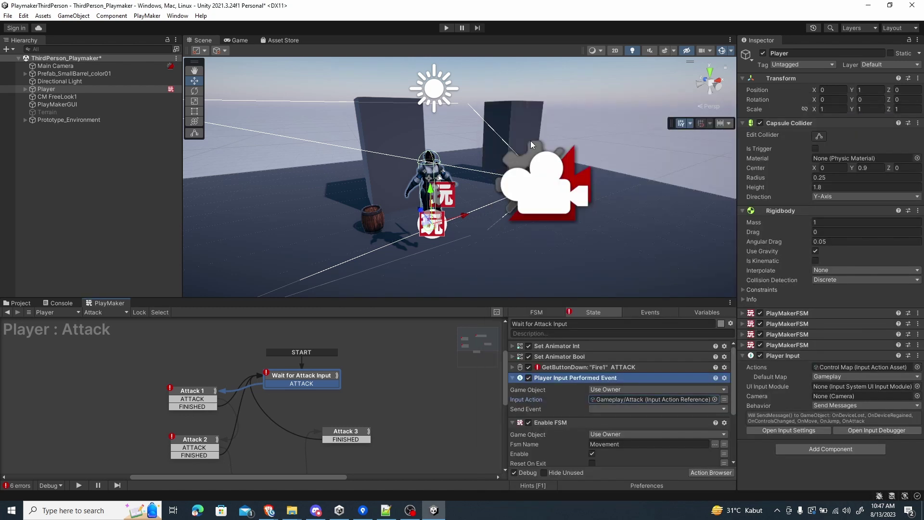
click(627, 409)
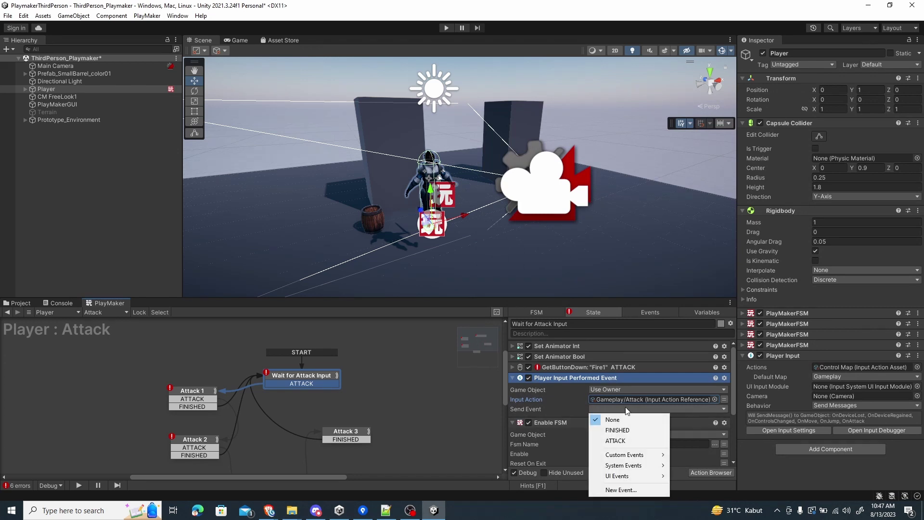
click(627, 448)
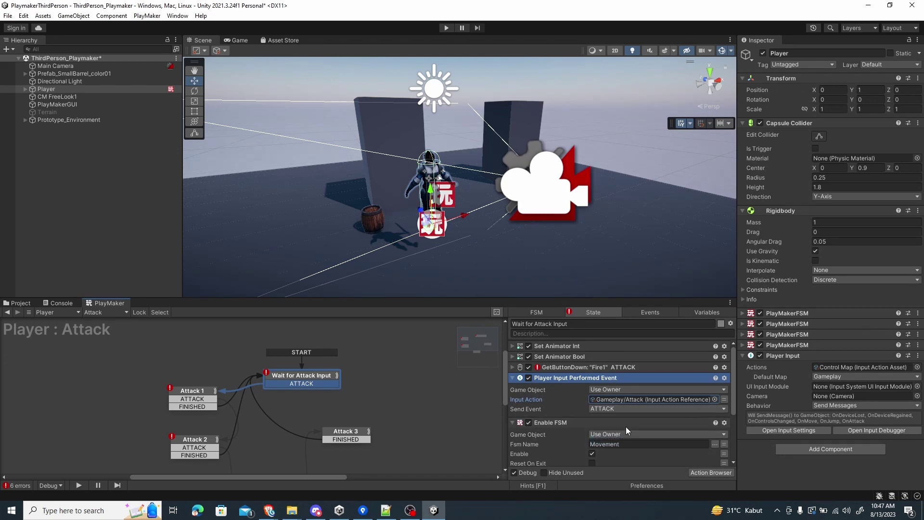
right_click(561, 368)
click(579, 363)
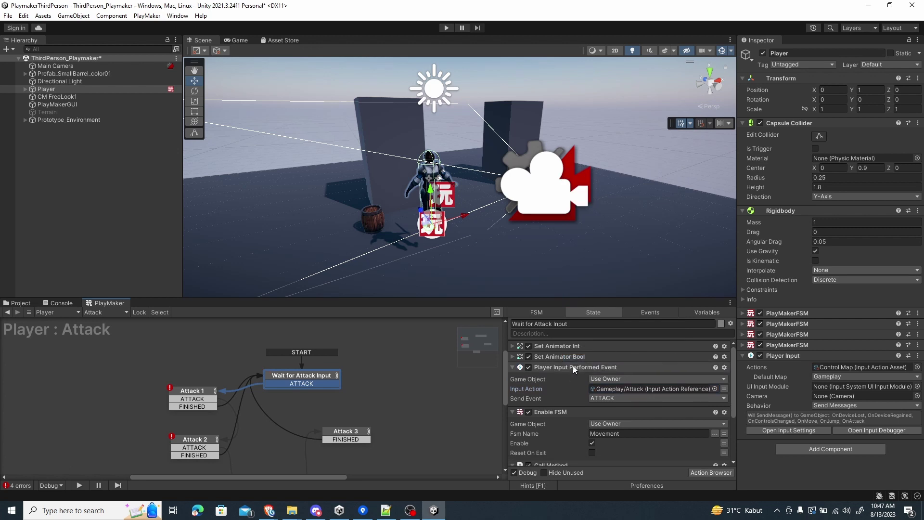
- Copy the configured Player Input Performed Event action from the Attack FSM's Wait for Attack Input state
middle_drag(244, 394, 266, 383)
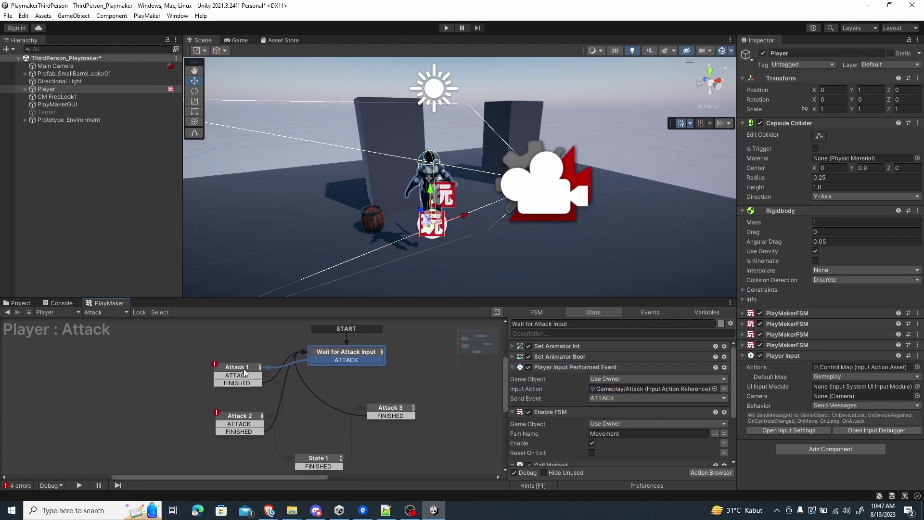
click(243, 368)
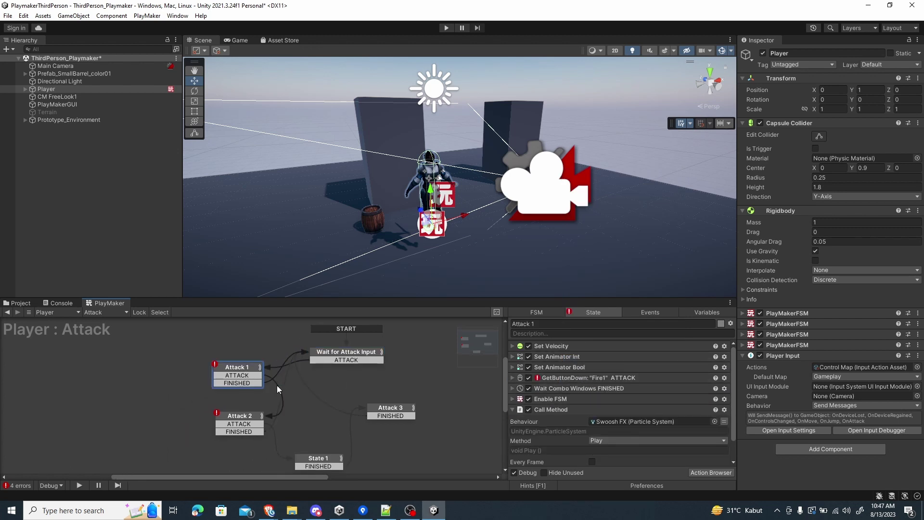
click(365, 351)
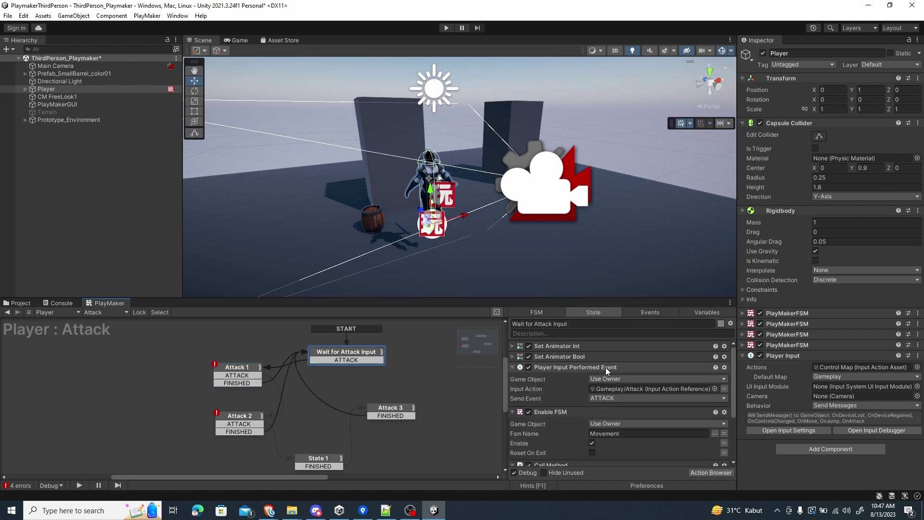
click(588, 368)
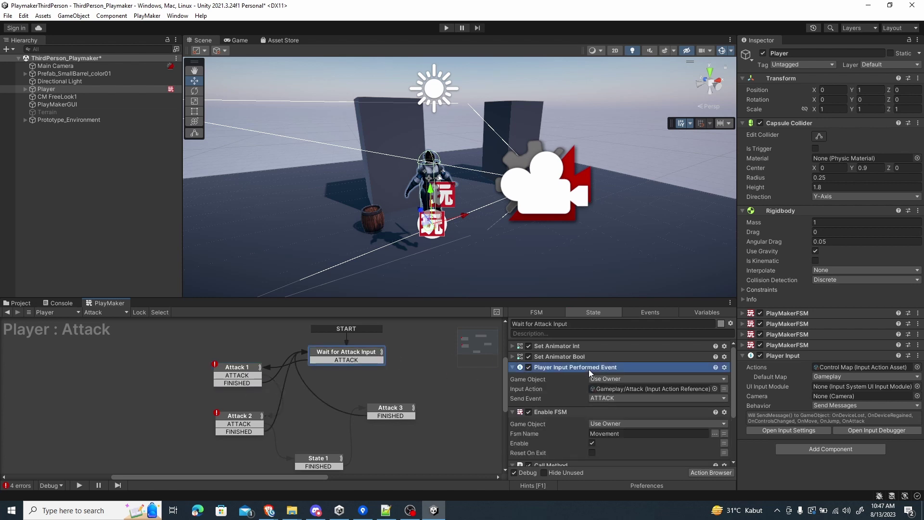
click(513, 368)
- In the Attack 1 state, paste the copied Player Input Performed Event at Get Button Down "Fire1" and remove the old action
click(239, 370)
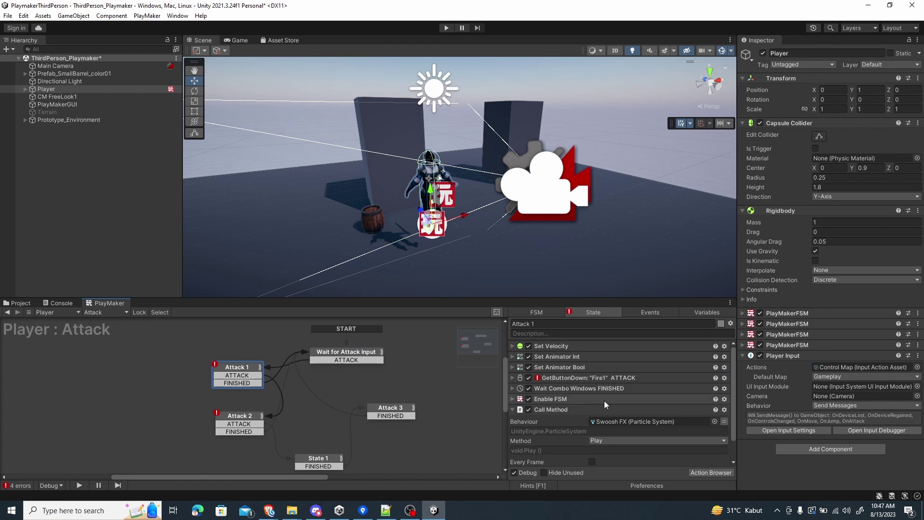
click(577, 378)
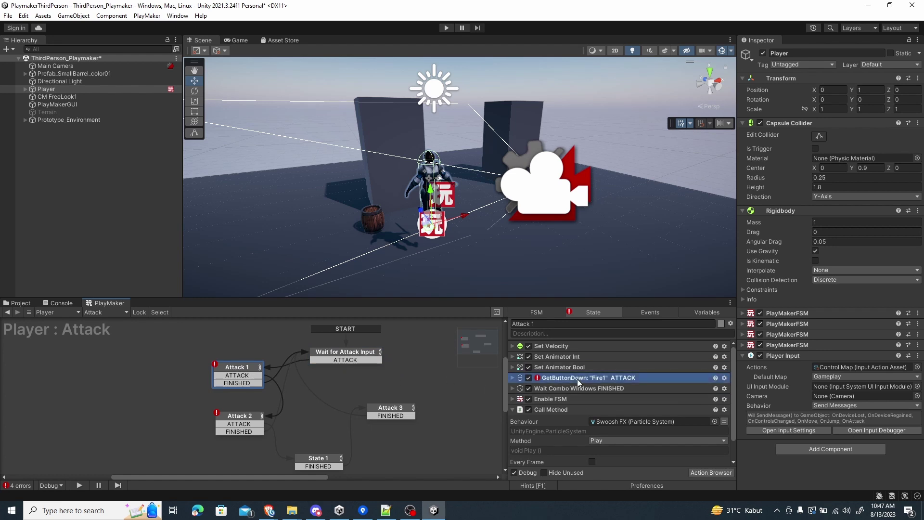
key(ctrl+v)
right_click(575, 375)
click(588, 373)
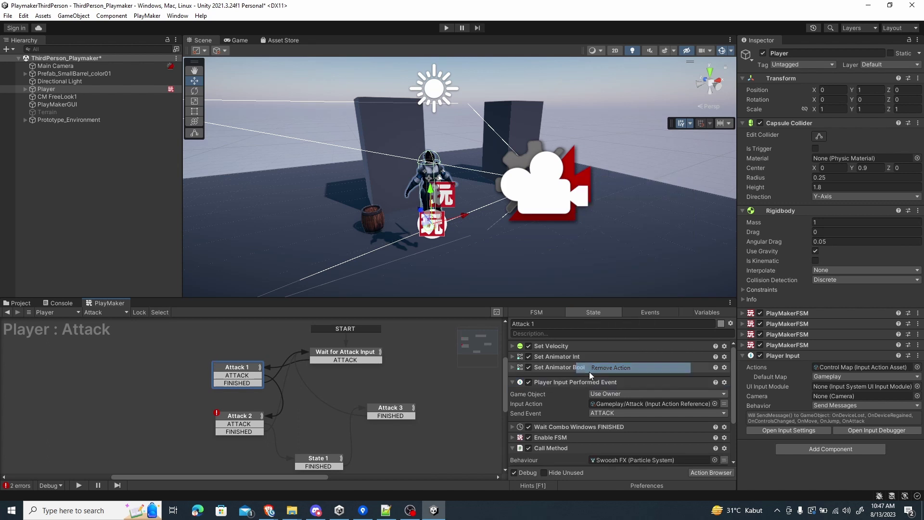
click(512, 378)
- Replace Get Button Down "Fire1" in the Attack 2 state with the copied Player Input Performed Event action, and save the scene
click(247, 422)
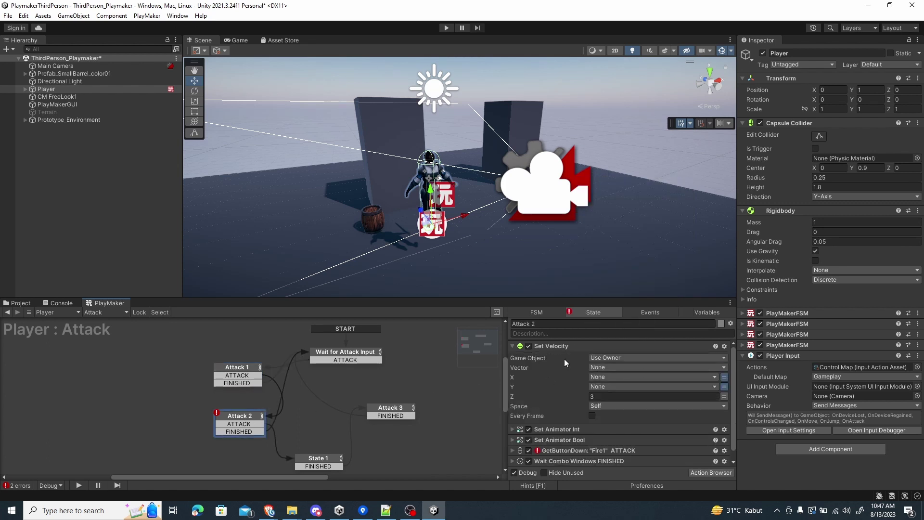
click(512, 346)
click(566, 380)
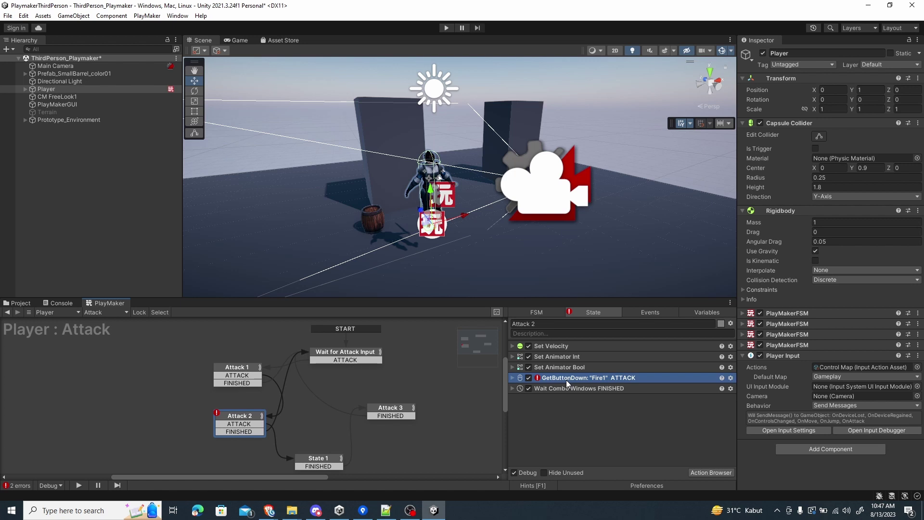
key(ctrl+v)
right_click(567, 379)
click(591, 370)
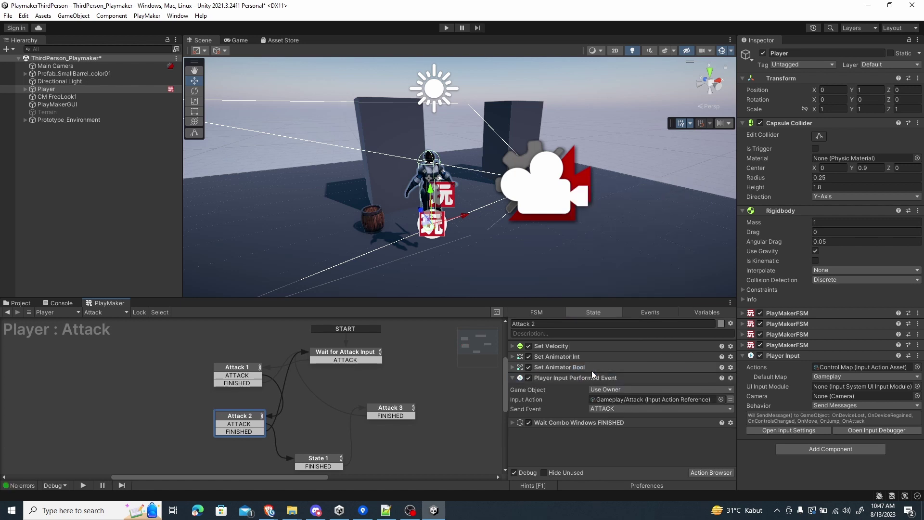
key(ctrl+s)
- Run the scene in Play mode and test the character's movement, attacks and jump with the new input actions
middle_drag(402, 413, 371, 403)
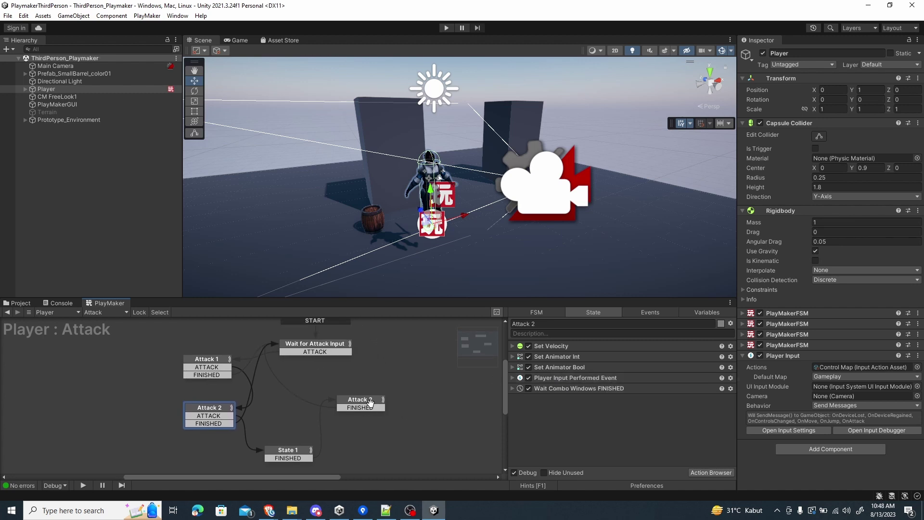
click(446, 28)
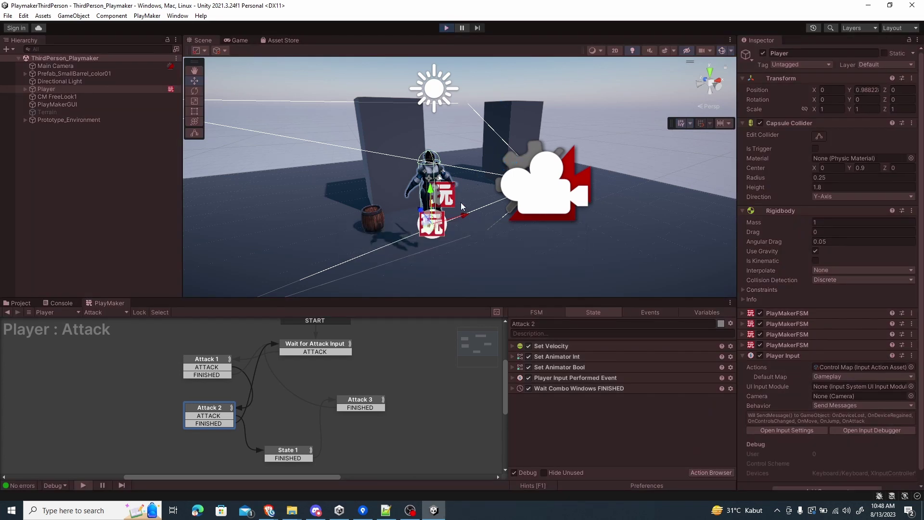
key(w)
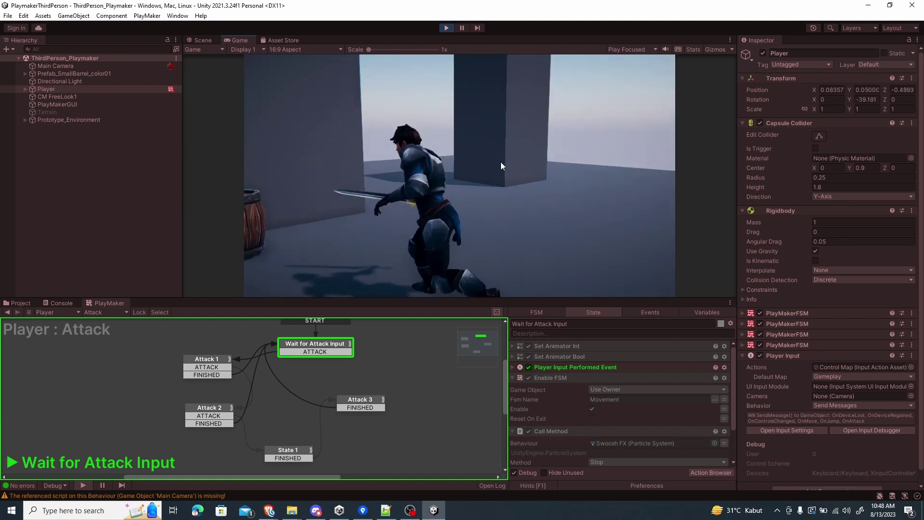
key(a)
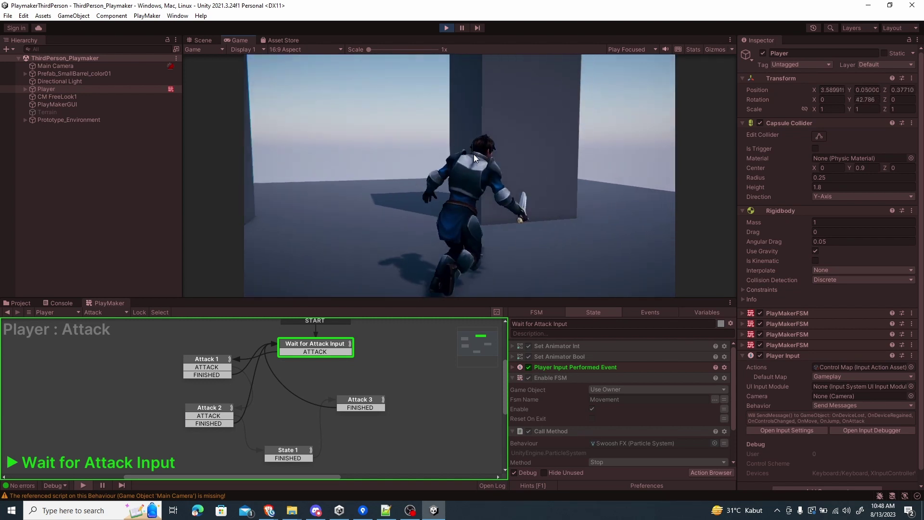
key(w)
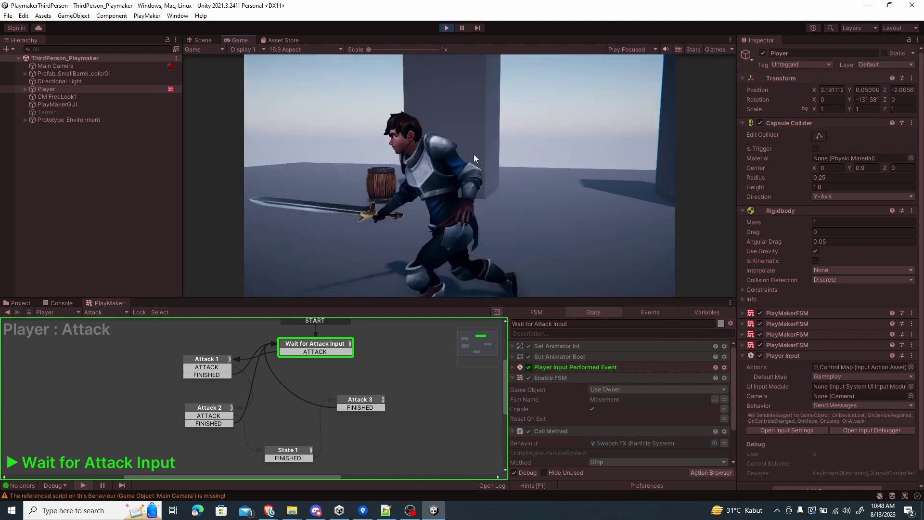
click(472, 169)
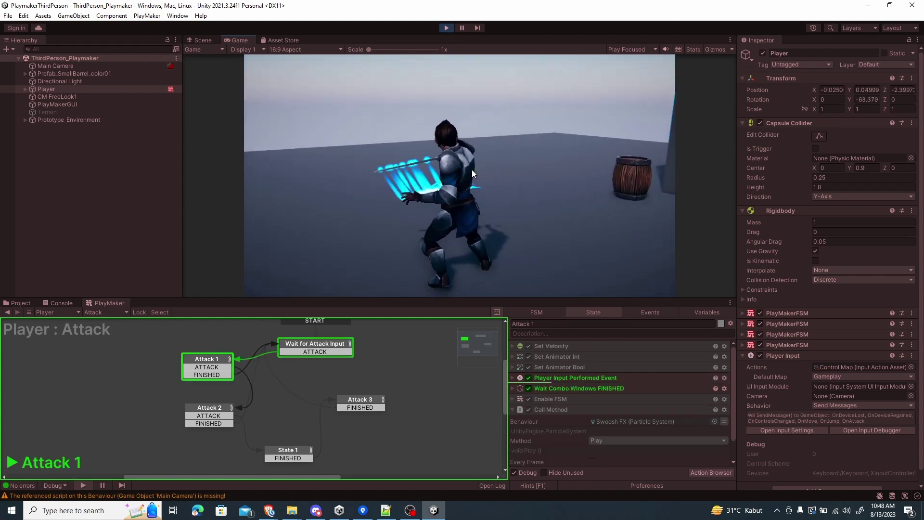
click(472, 169)
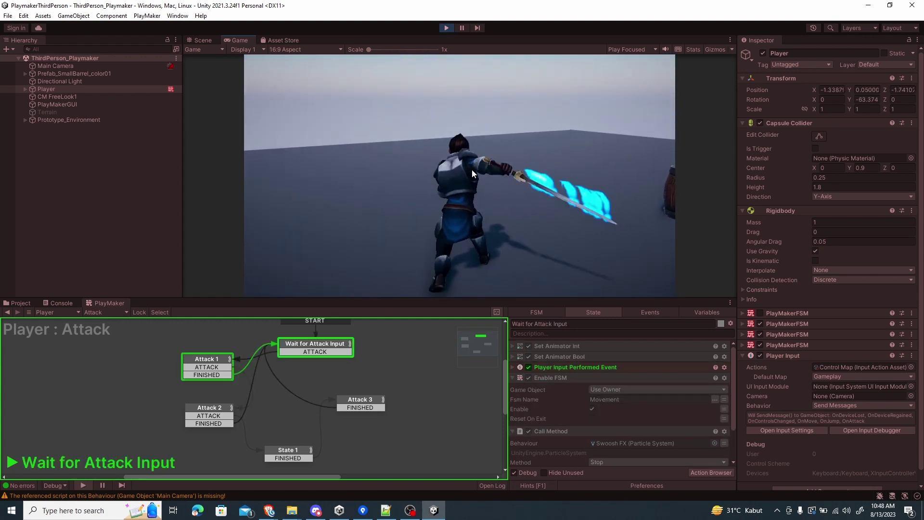
key(s)
key(w)
key(space)
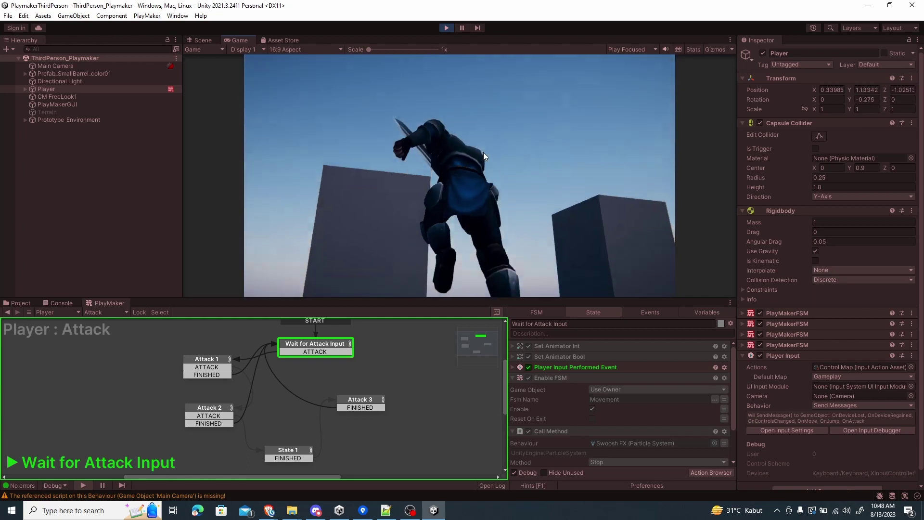
key(a)
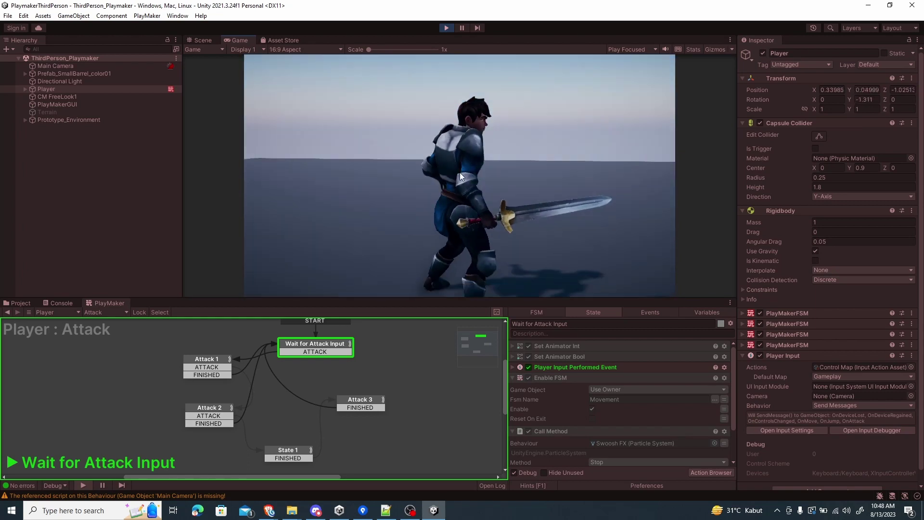
key(w)
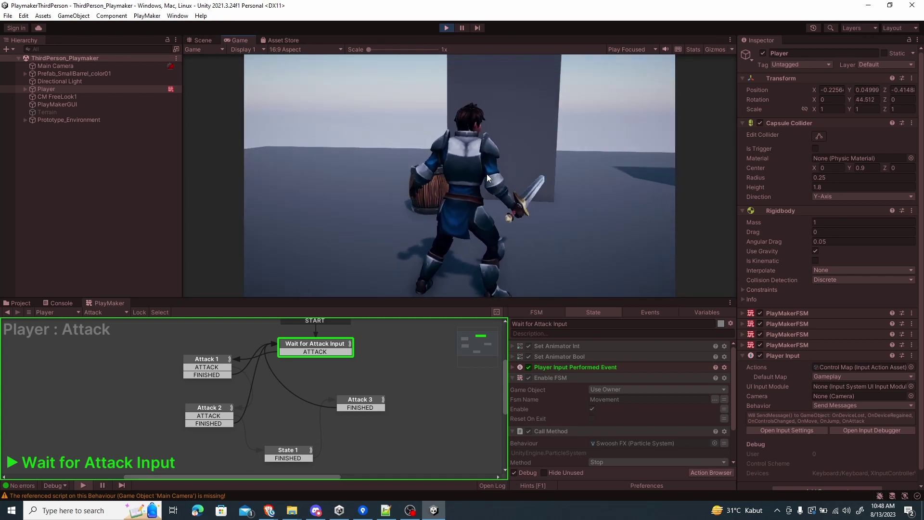
key(a)
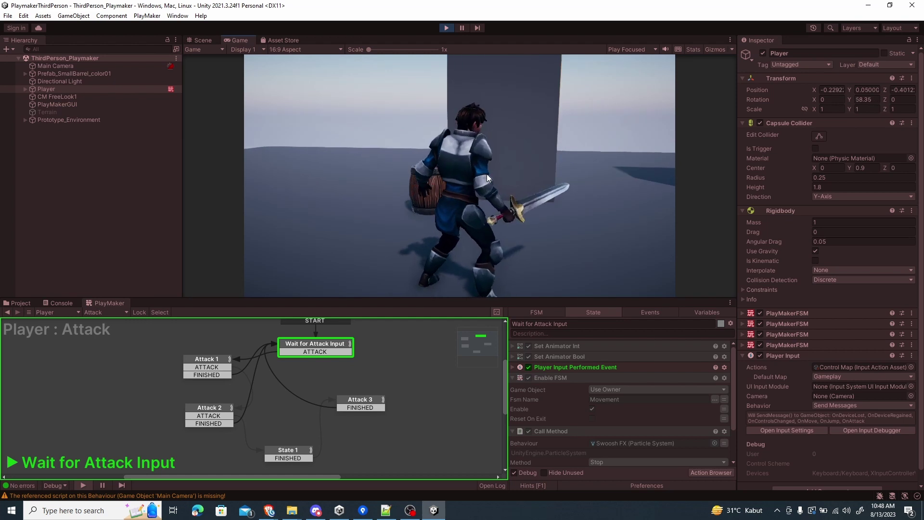
key(w)
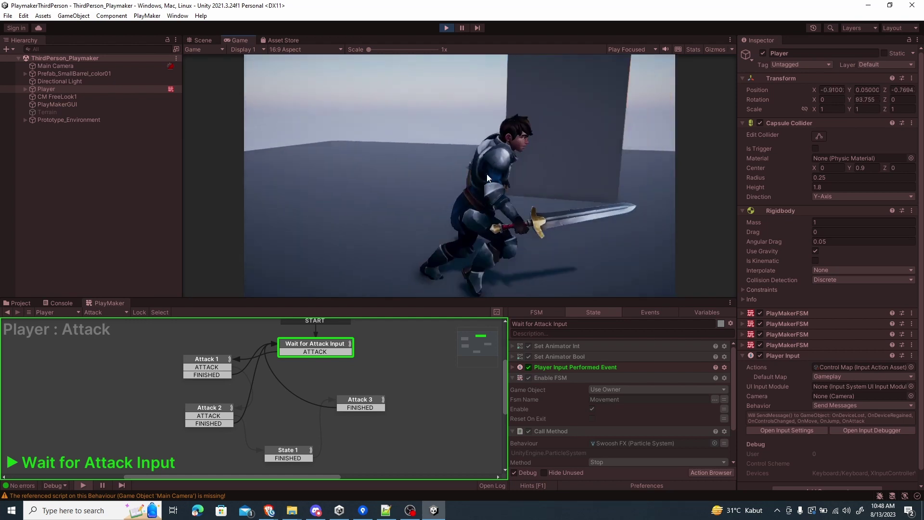
key(d)
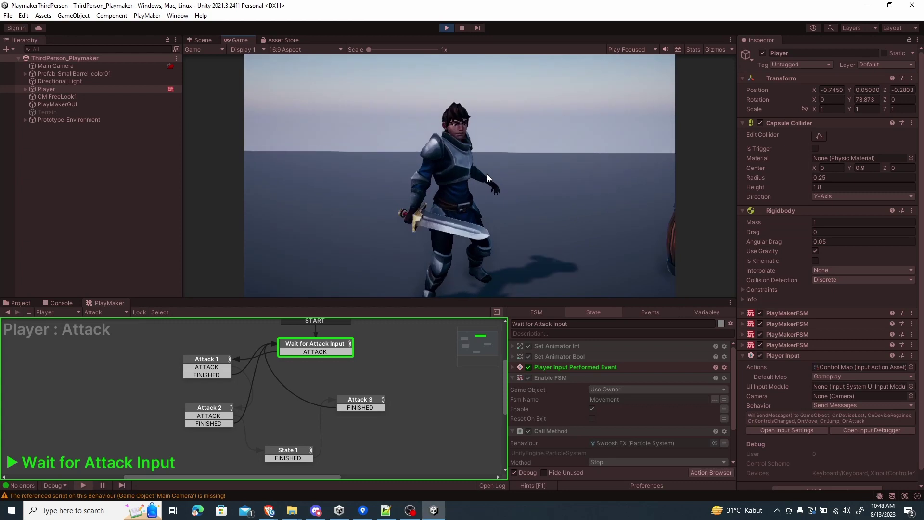
key(s)
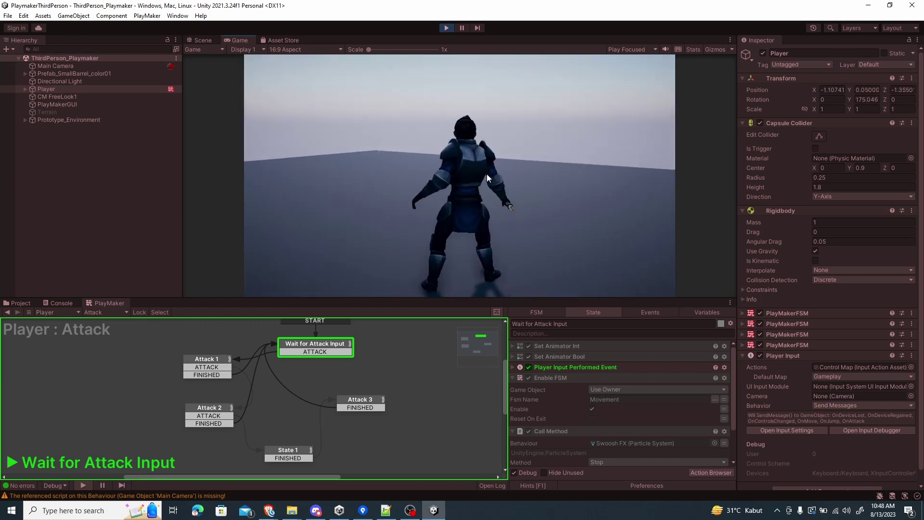
key(w)
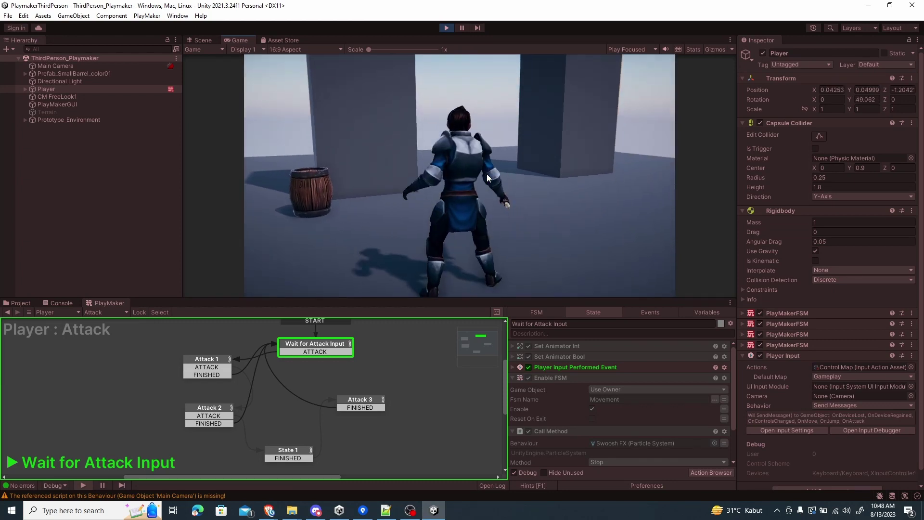
key(a)
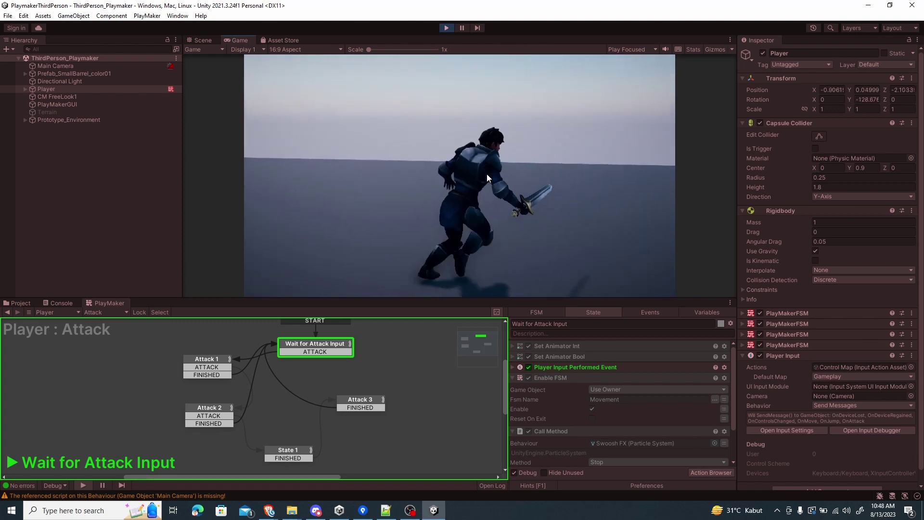
key(w)
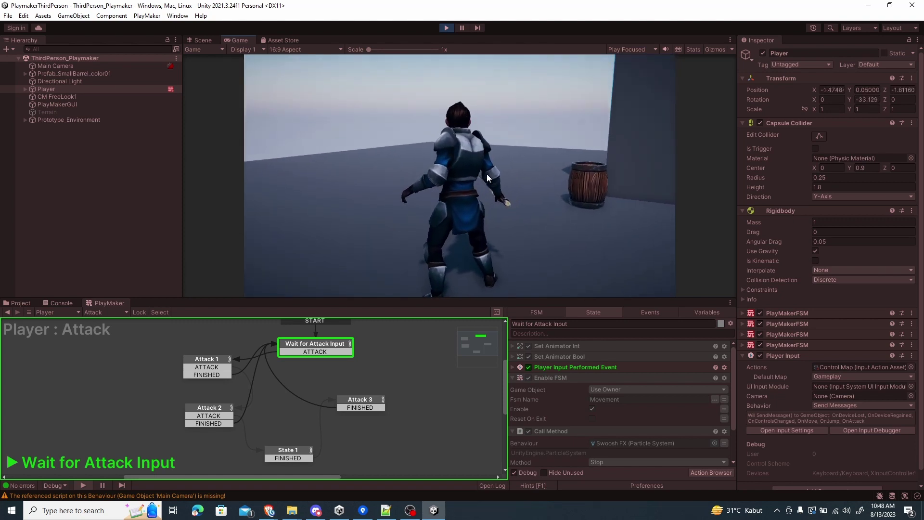
key(space)
key(d)
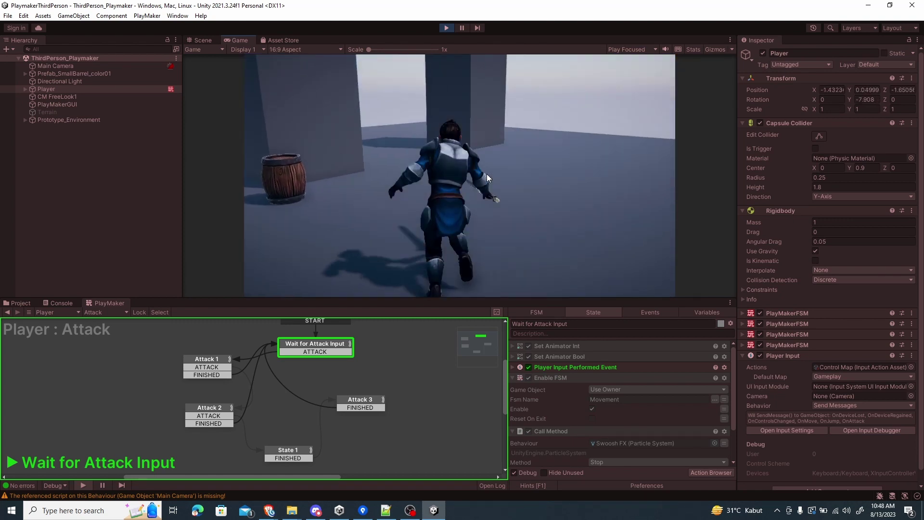
click(487, 174)
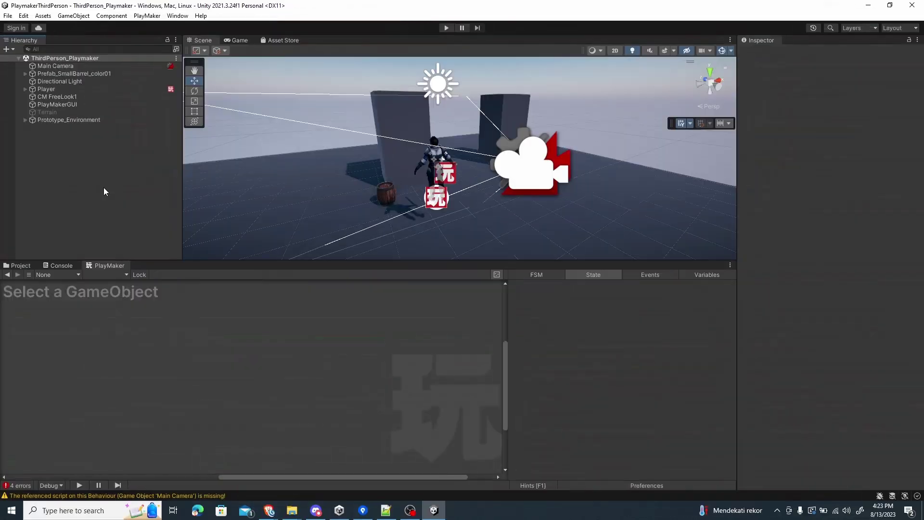
- Open the Player's Pick Up Mechanics FSM and examine the input action used in its Wait for Pick state
click(72, 89)
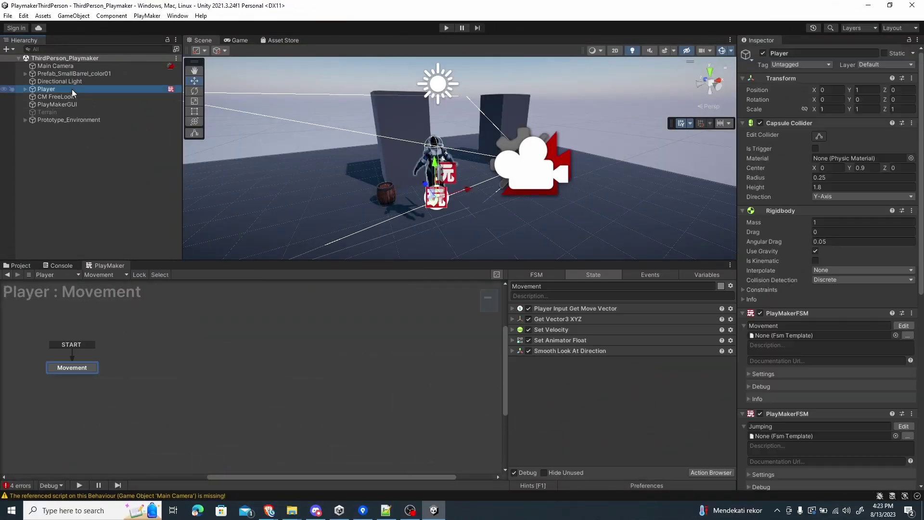
click(113, 276)
click(122, 320)
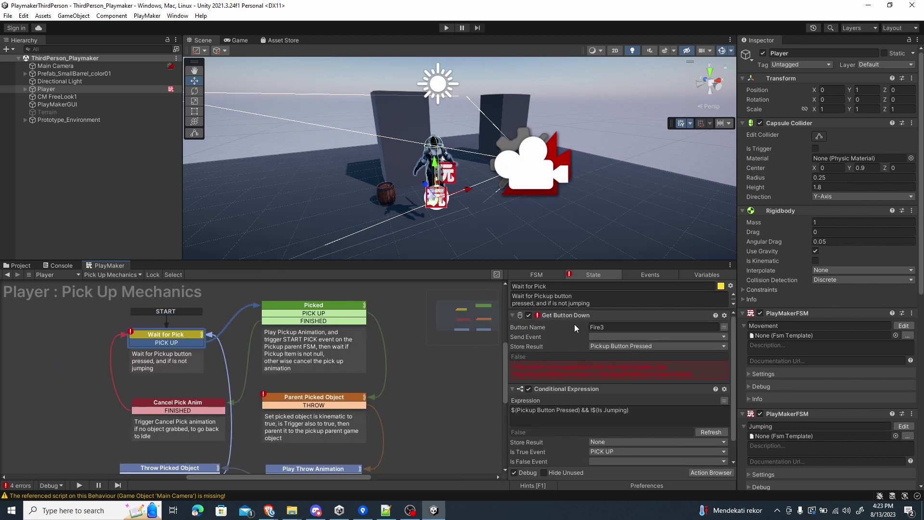
- Open the Control Map asset in the InputSystems folder and add a Gameplay action named "Pick Up"
click(20, 267)
click(53, 314)
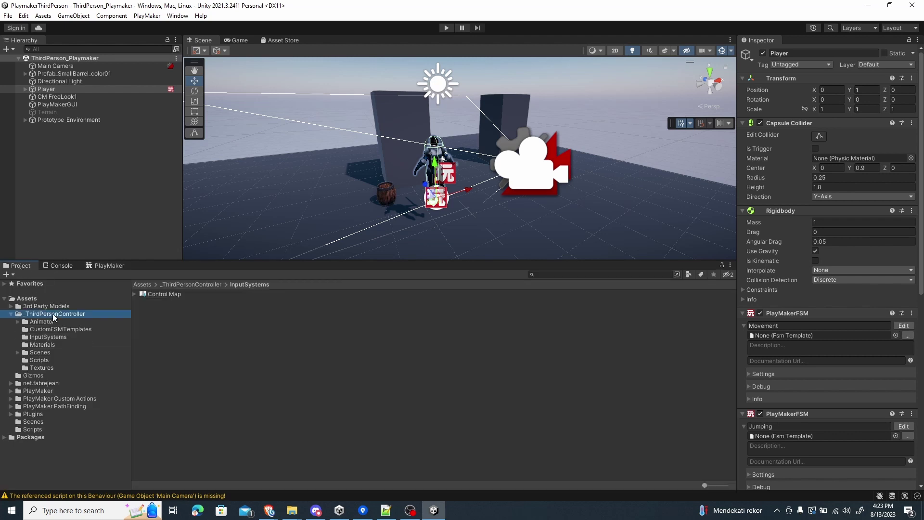
click(71, 337)
click(164, 294)
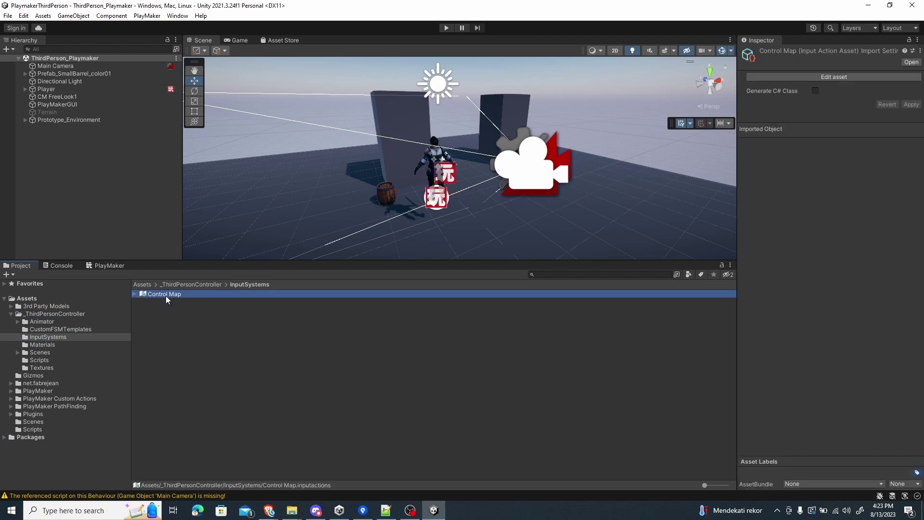
double_click(166, 294)
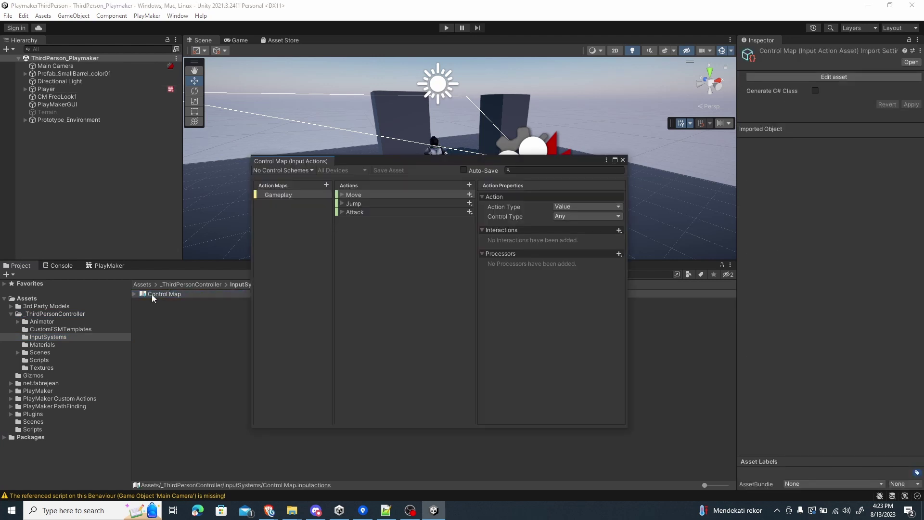
click(470, 184)
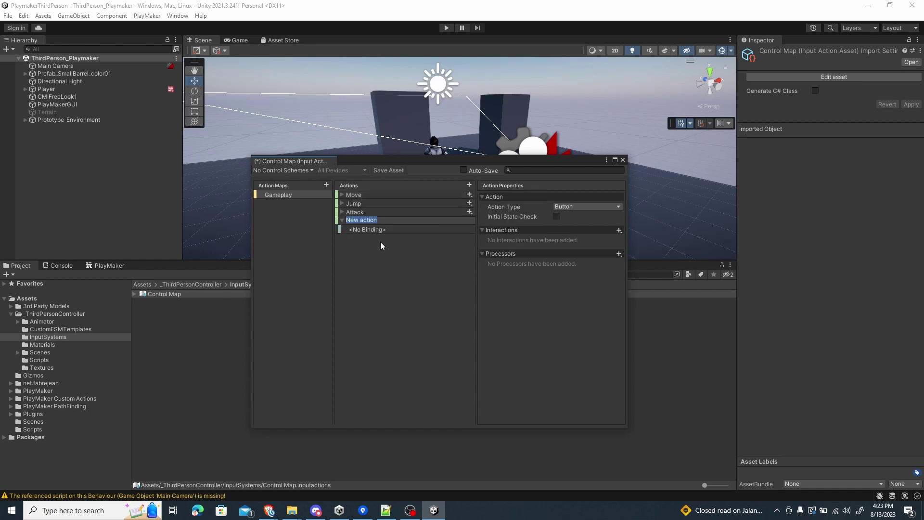
text(Pick Up)
key(Return)
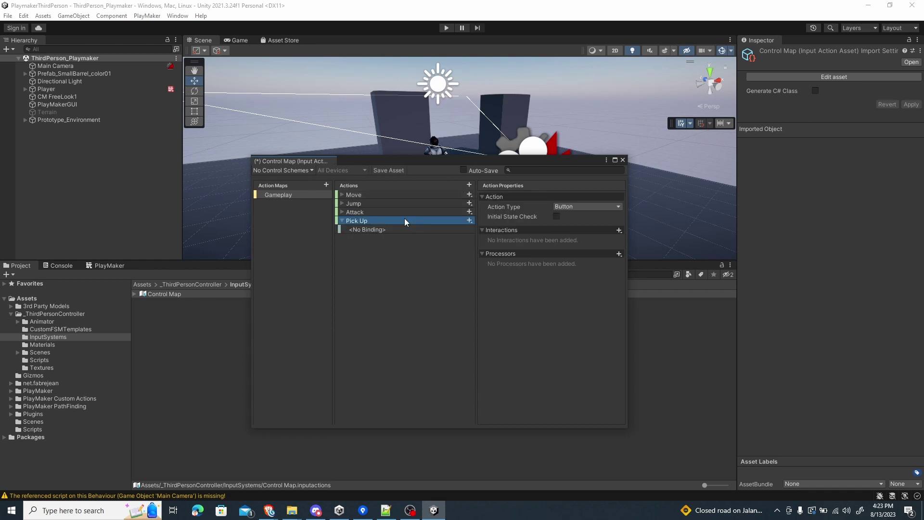
- Bind the Pick Up action's empty binding to Left Shift [Keyboard]
click(363, 230)
click(609, 206)
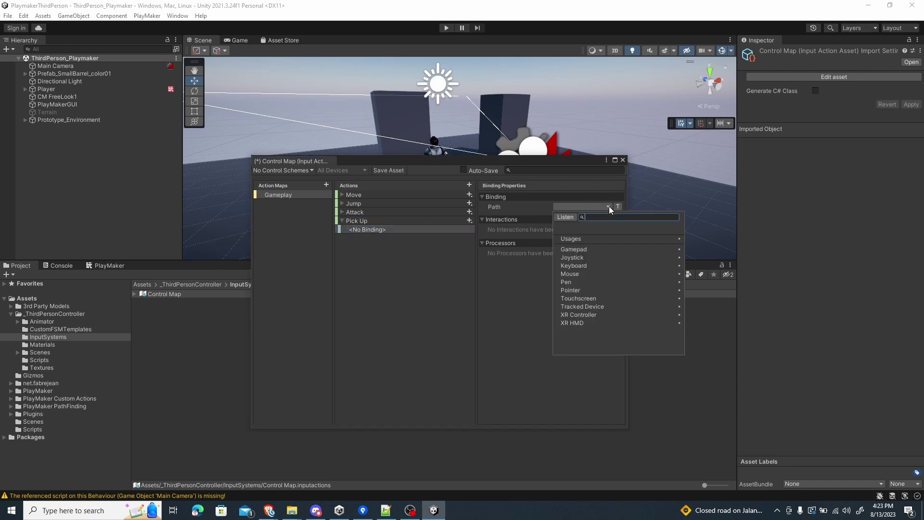
click(565, 217)
key(shift)
click(576, 245)
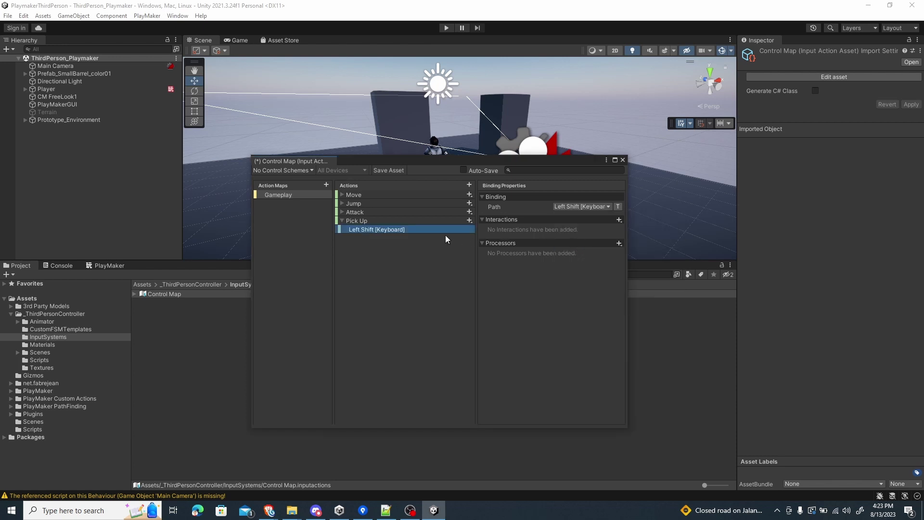
- Add a second Pick Up binding for Button South [Gamepad], then save the Control Map asset and close its editor
click(468, 220)
click(503, 228)
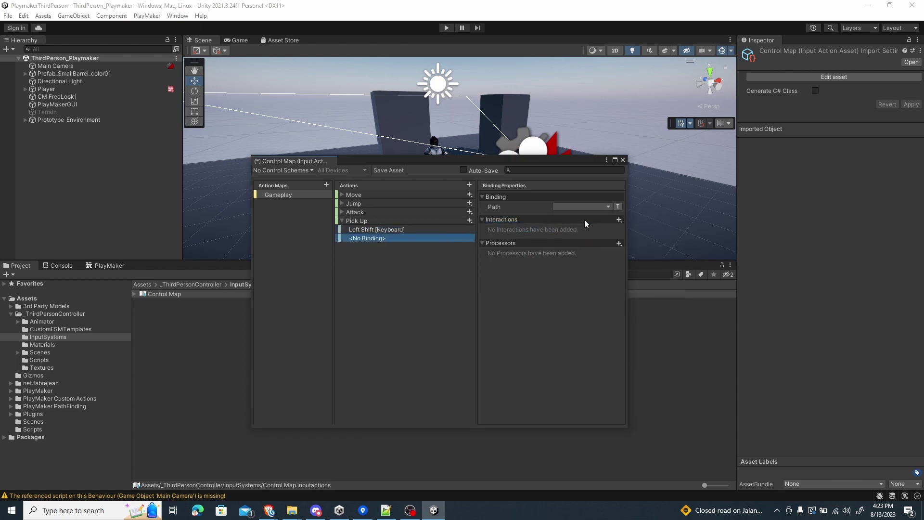
click(592, 207)
click(566, 217)
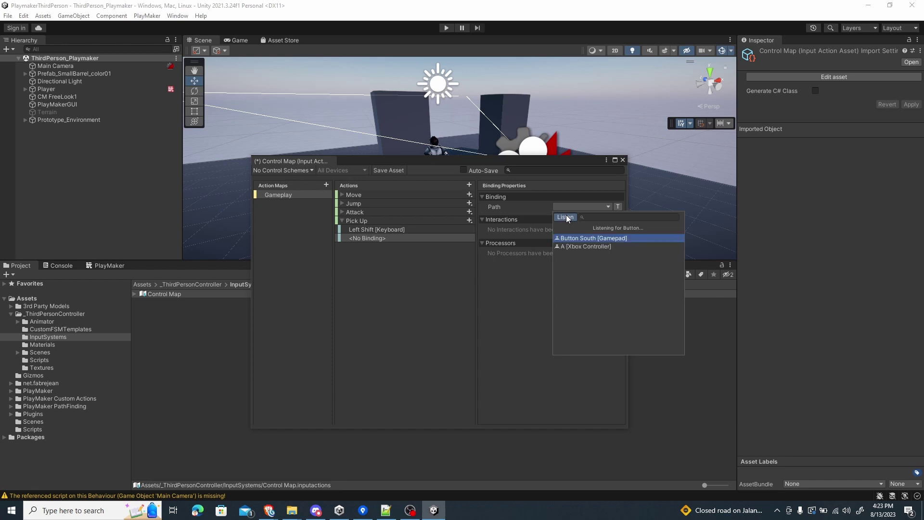
click(580, 237)
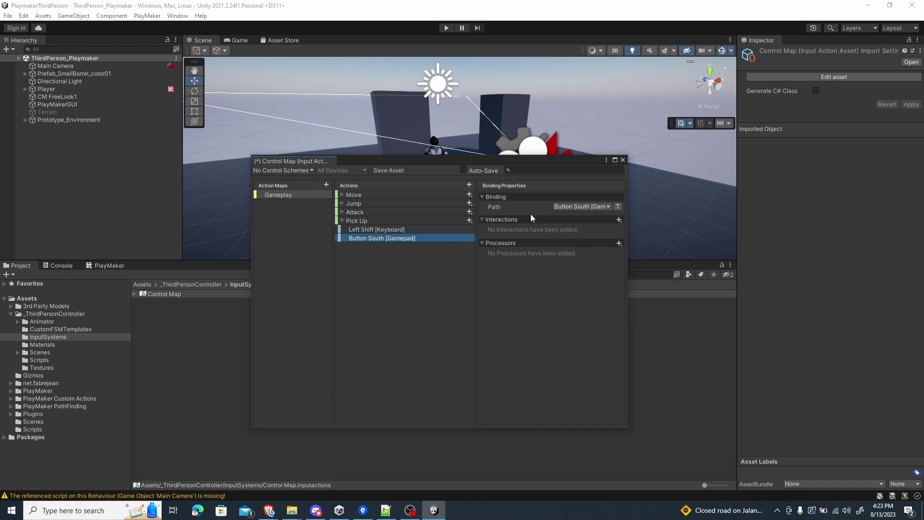
click(383, 171)
click(622, 160)
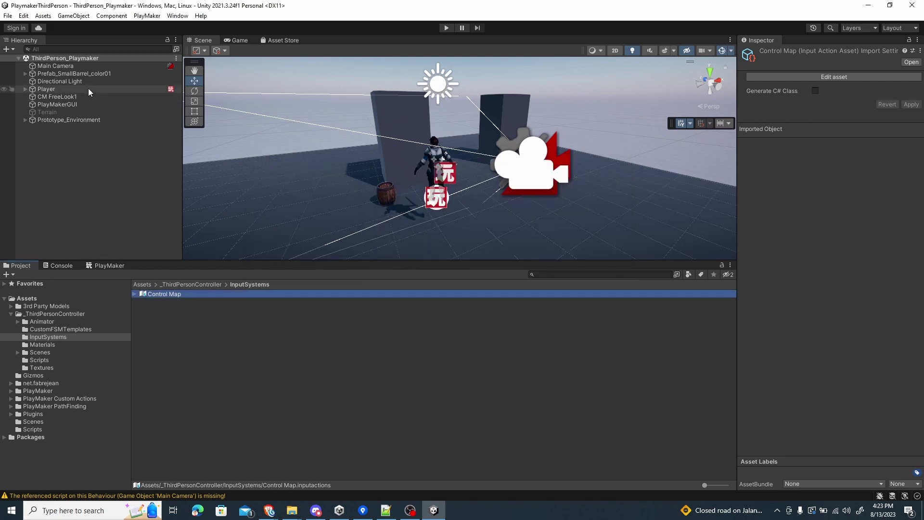
- Add a Player Input Triggered Event action to the Wait for Pick state of the Player's Pick Up Mechanics FSM
click(47, 89)
click(108, 265)
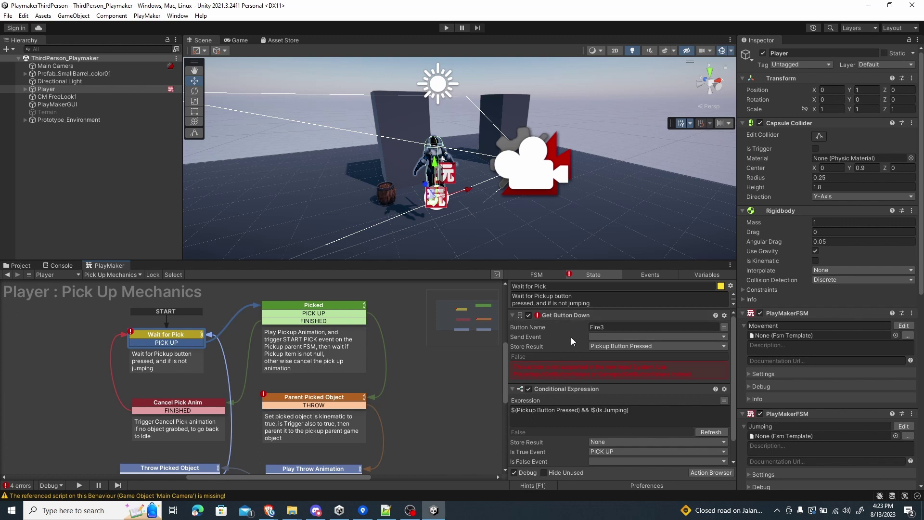
click(702, 473)
scroll(139, 270, down, 3)
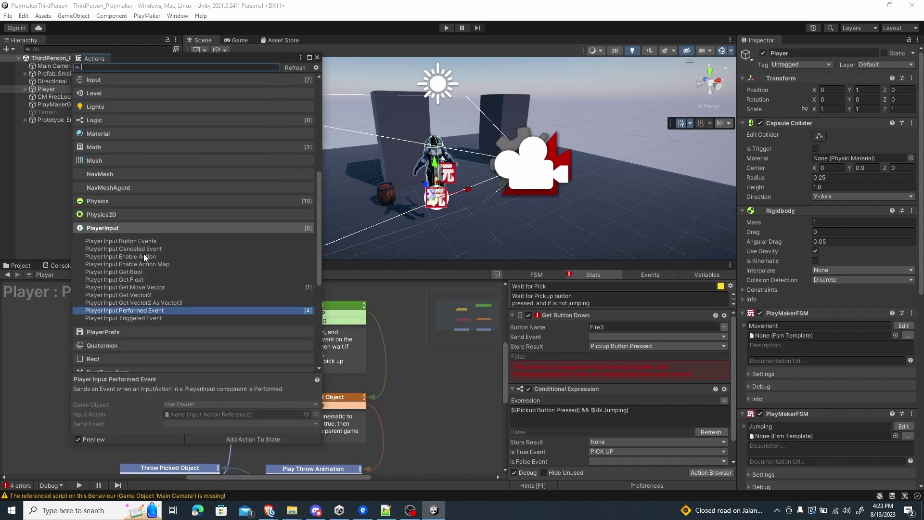
click(129, 317)
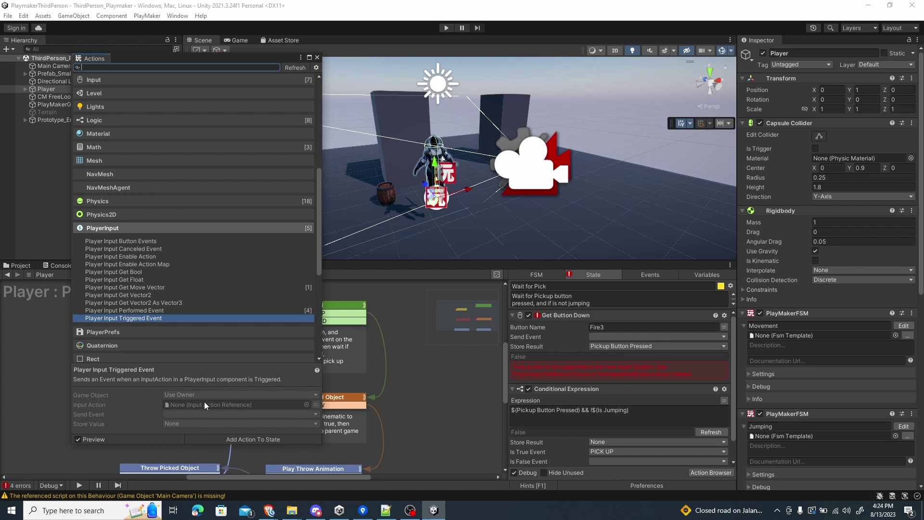
double_click(155, 318)
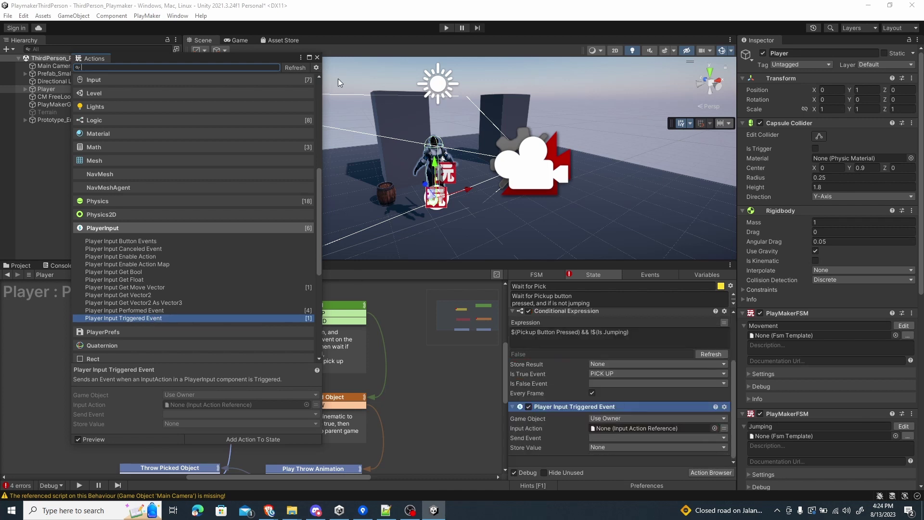
click(317, 58)
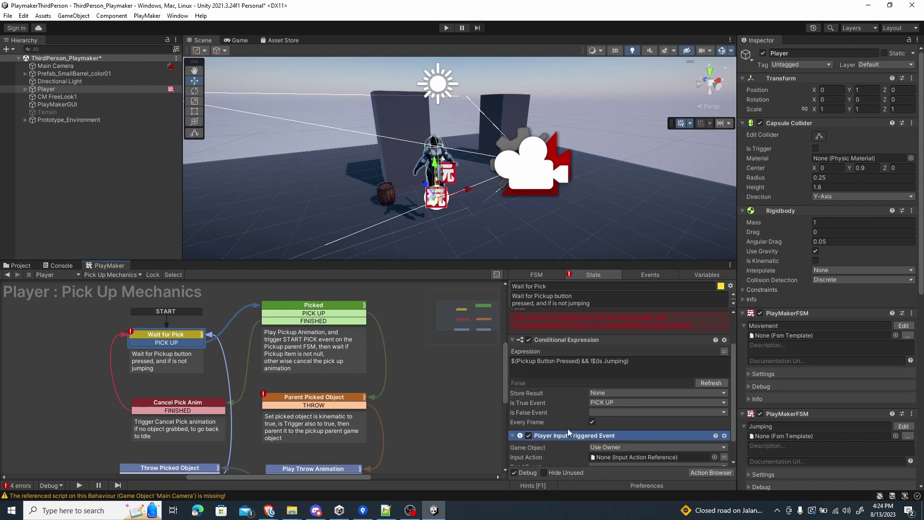
- Move the Player Input Triggered Event above the Conditional Expression and set its Input Action to Gameplay/Pick Up
drag(568, 433, 554, 337)
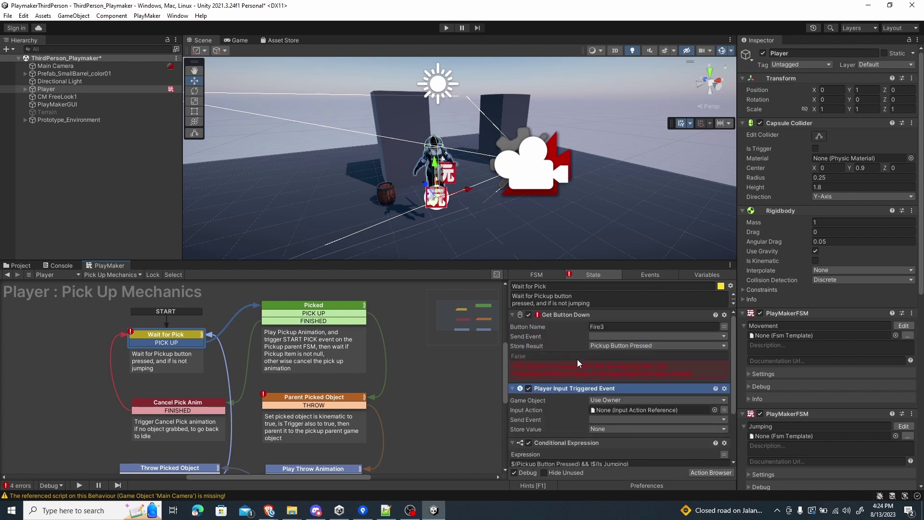
click(716, 410)
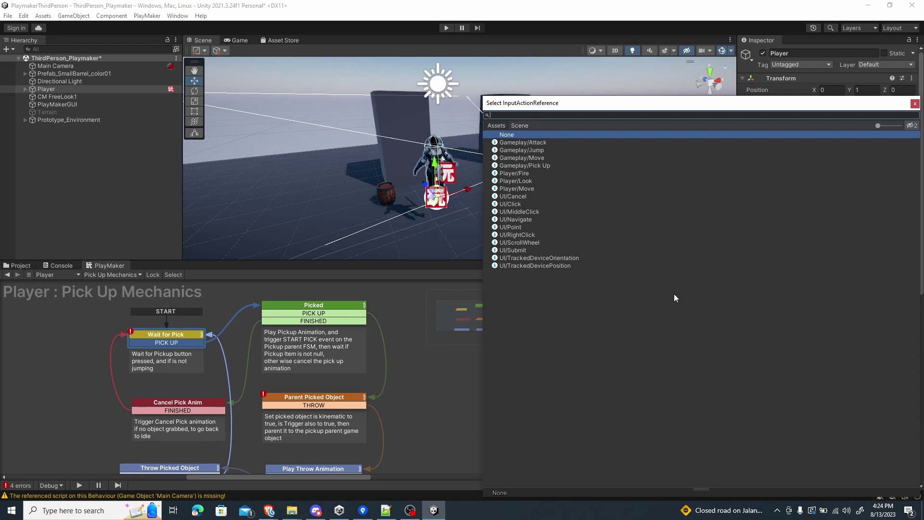
click(534, 164)
double_click(538, 165)
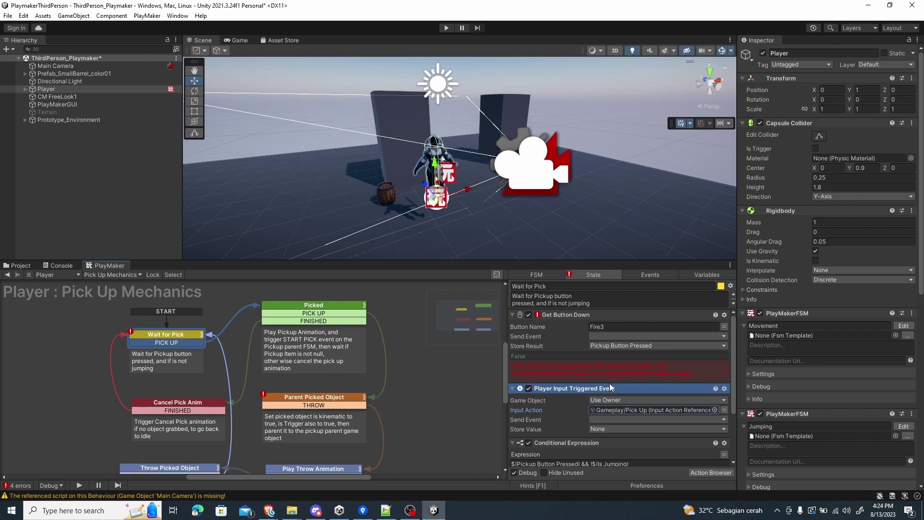
- Store the triggered event's value in Pickup Button Pressed and remove the old Get Button Down "Fire3" action from Wait for Pick
click(600, 429)
click(625, 460)
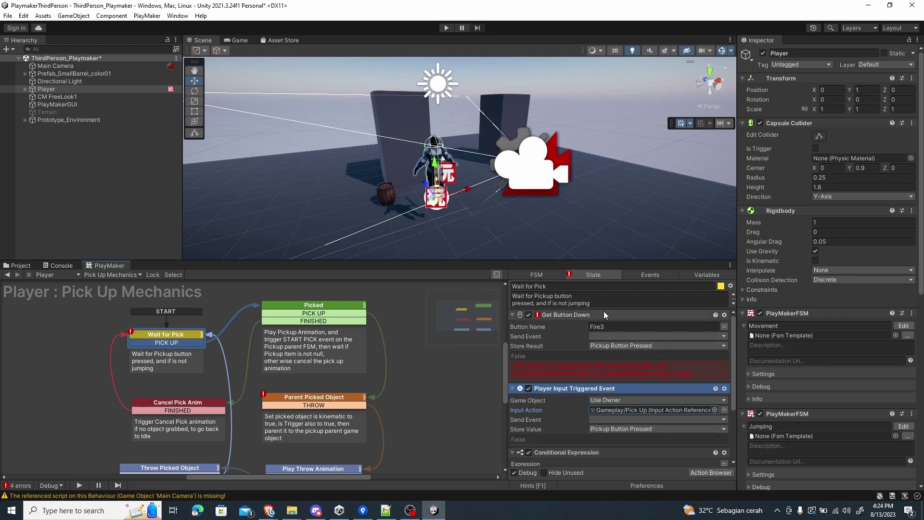
right_click(571, 315)
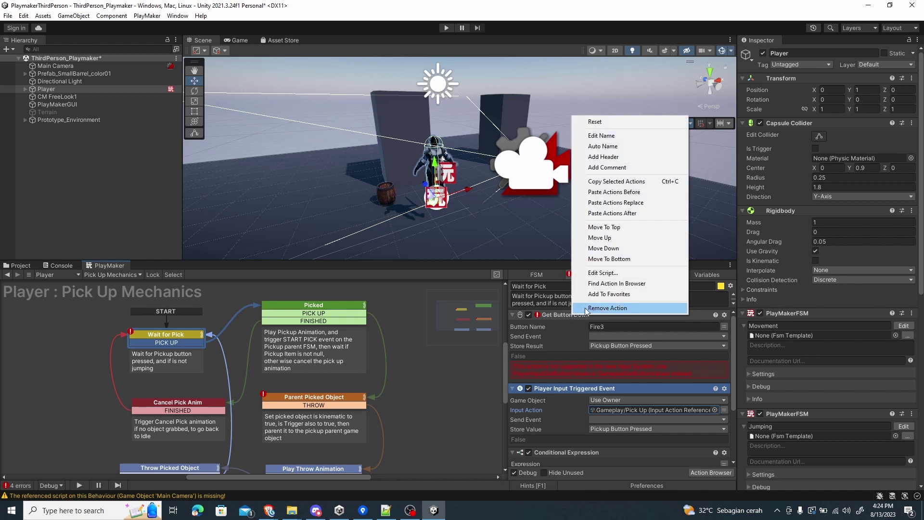
click(586, 311)
- Add a Player Input Performed Event action after Get Button Down "Fire3" in the Parent Picked Object state
middle_drag(357, 406, 391, 386)
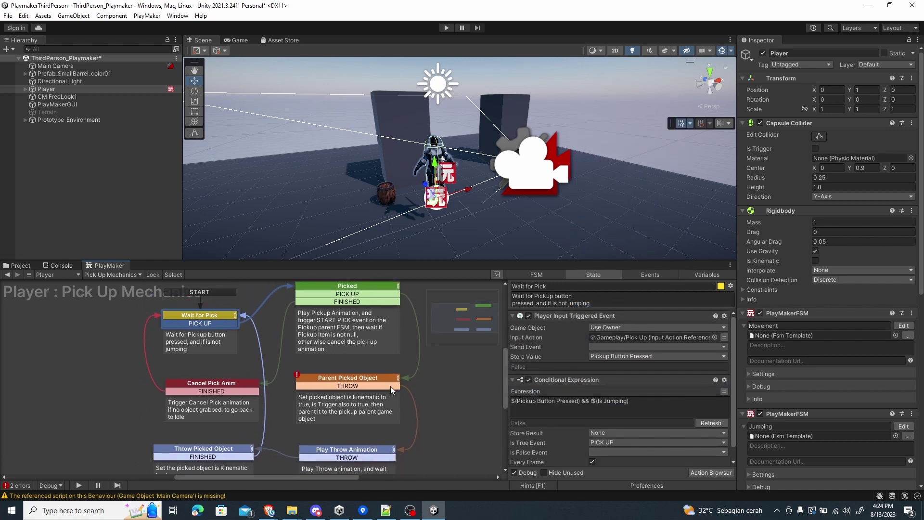
click(352, 378)
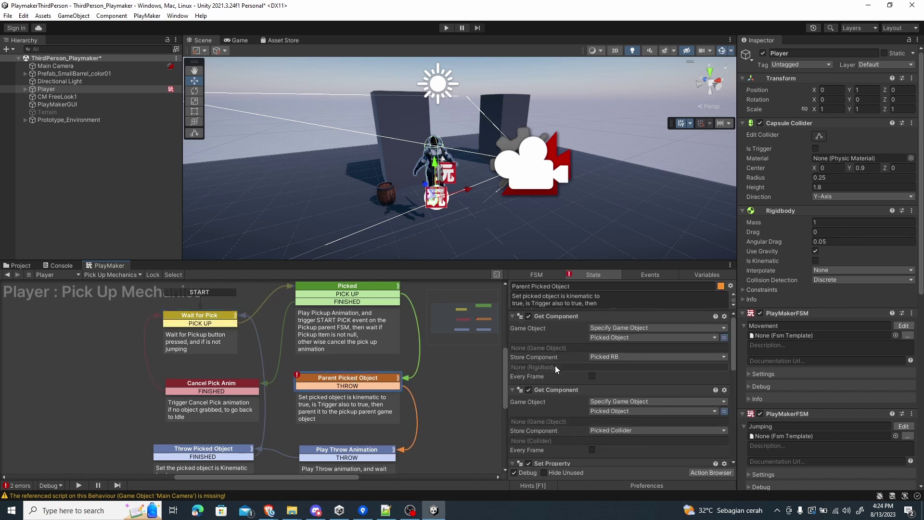
scroll(555, 366, down, 5)
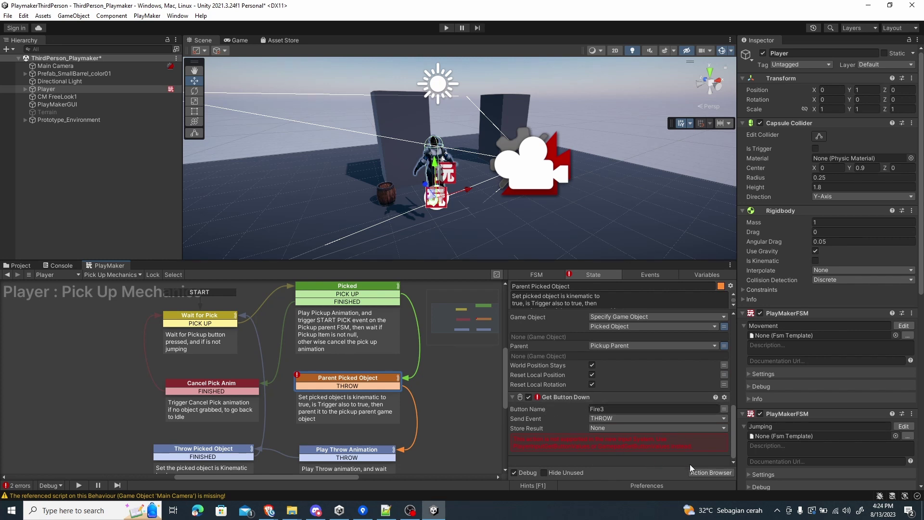
click(711, 473)
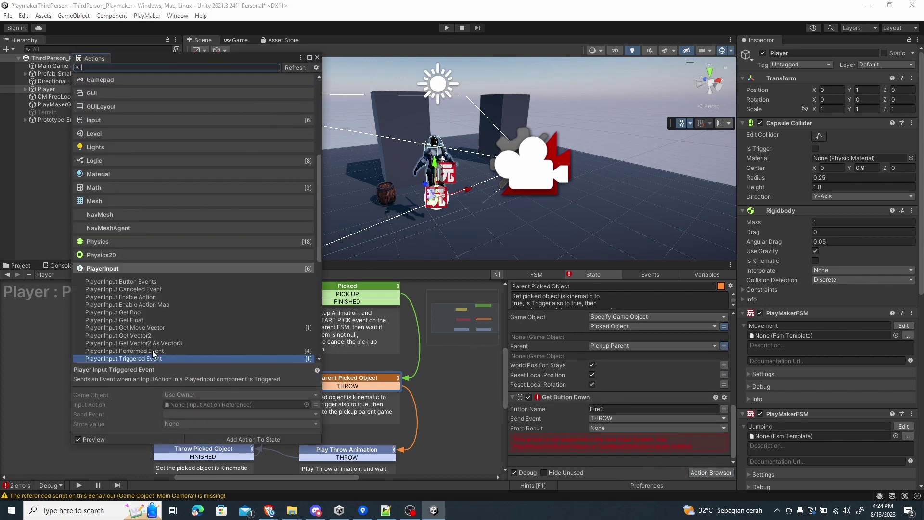
double_click(133, 350)
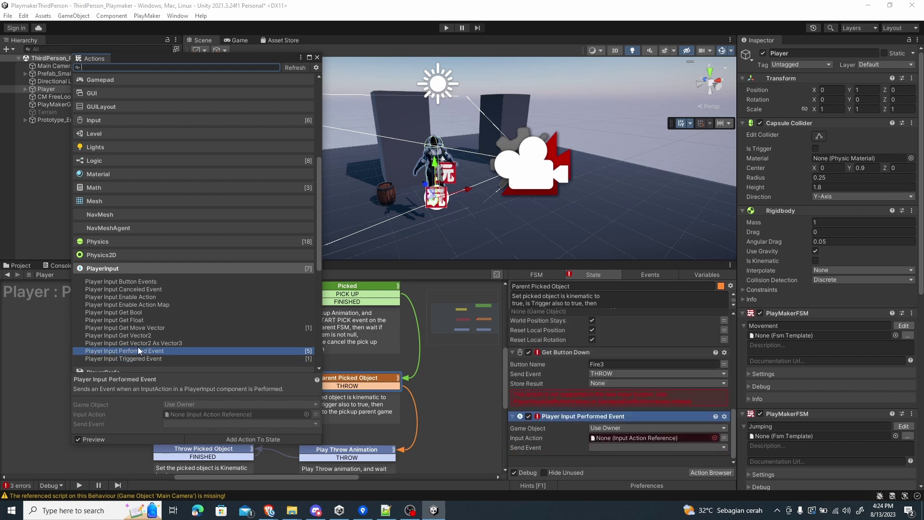
click(317, 58)
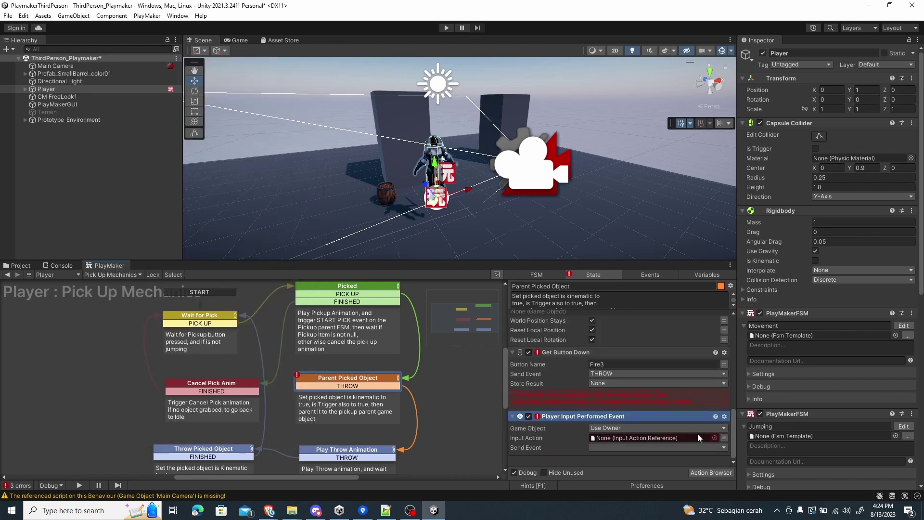
- Set the Player Input Performed Event to Gameplay/Pick Up with Send Event THROW, and remove the old Get Button Down action
click(714, 437)
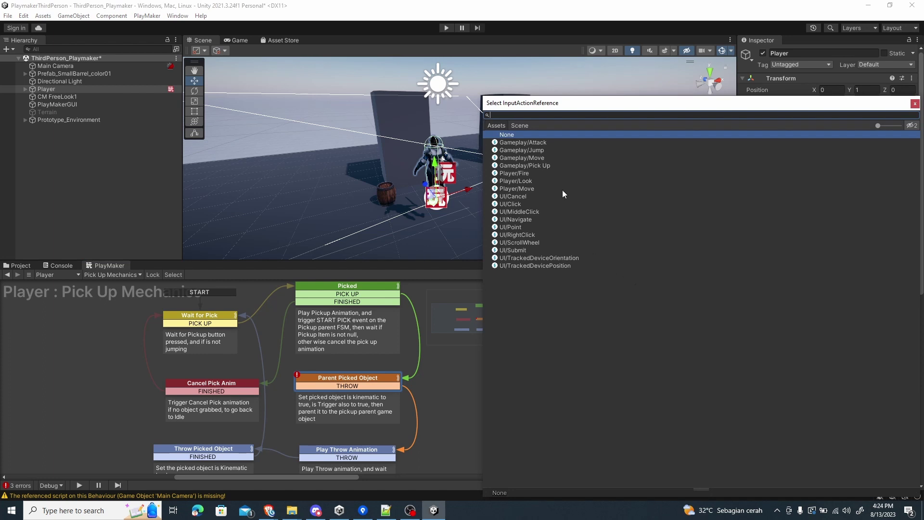
double_click(535, 166)
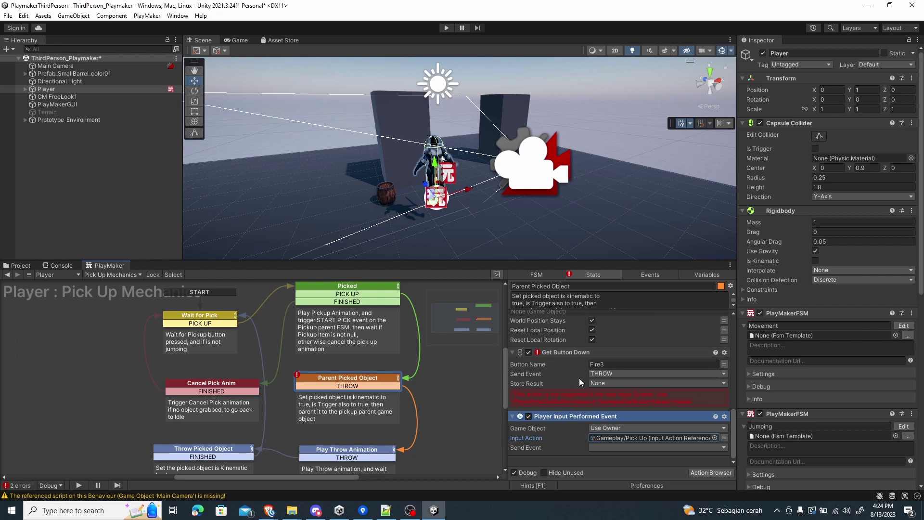
click(613, 445)
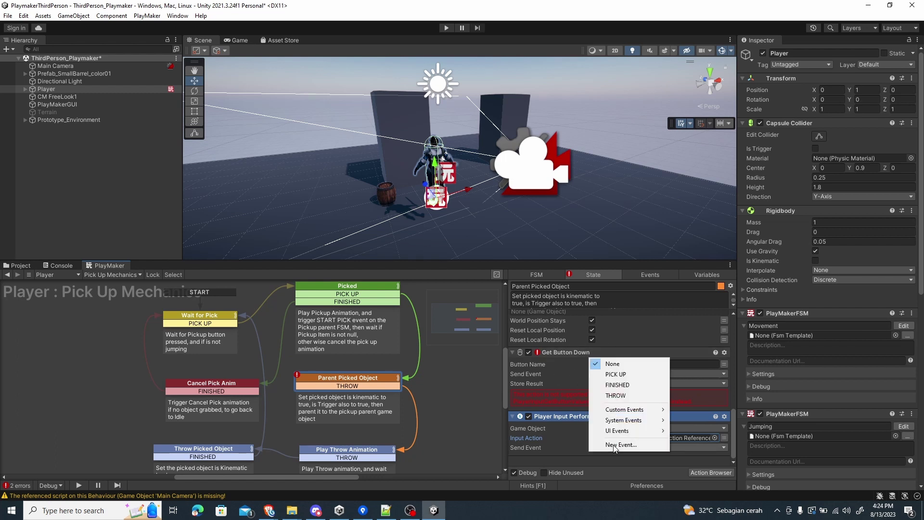
click(619, 395)
right_click(575, 352)
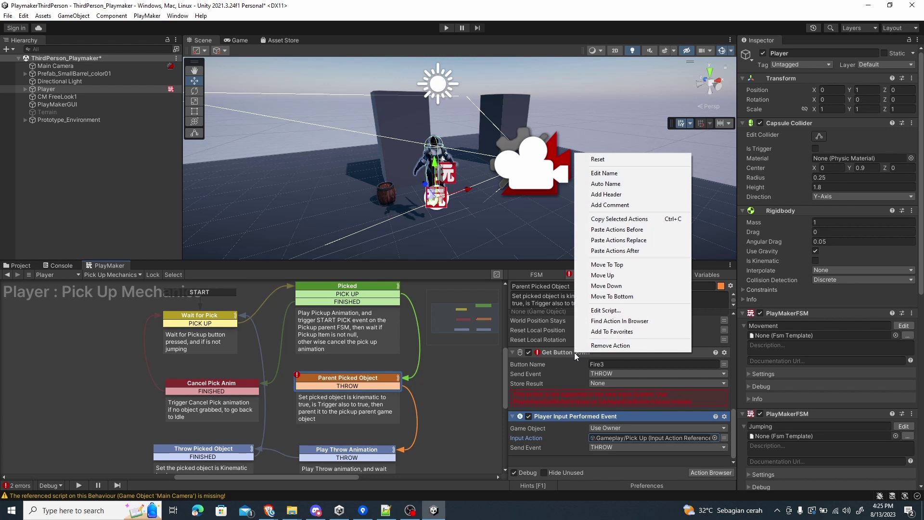
click(597, 345)
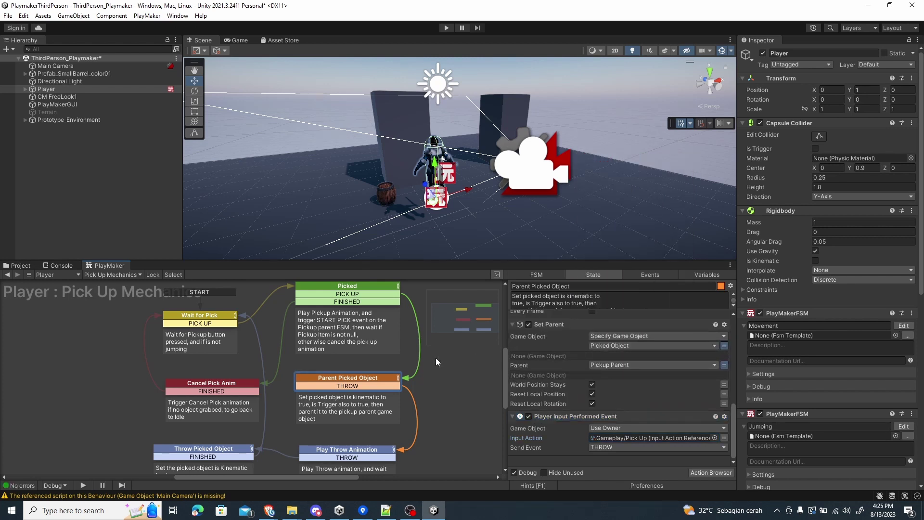
- Play-test the pick up mechanics by walking the character to the barrel, picking it up, carrying it around and throwing it
click(447, 28)
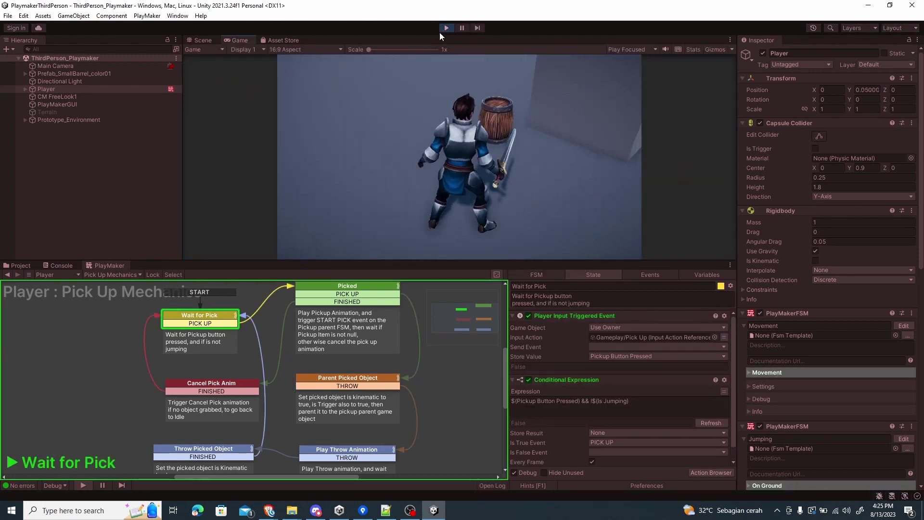
key(w)
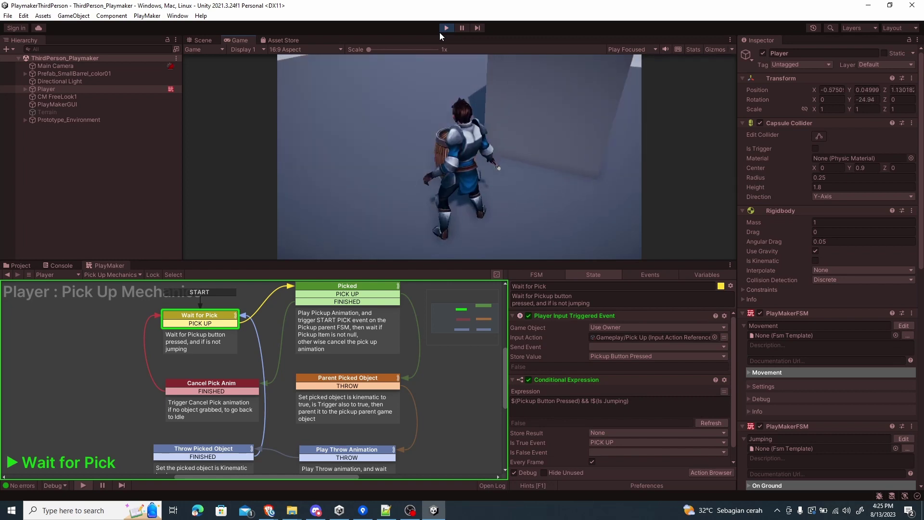
key(e)
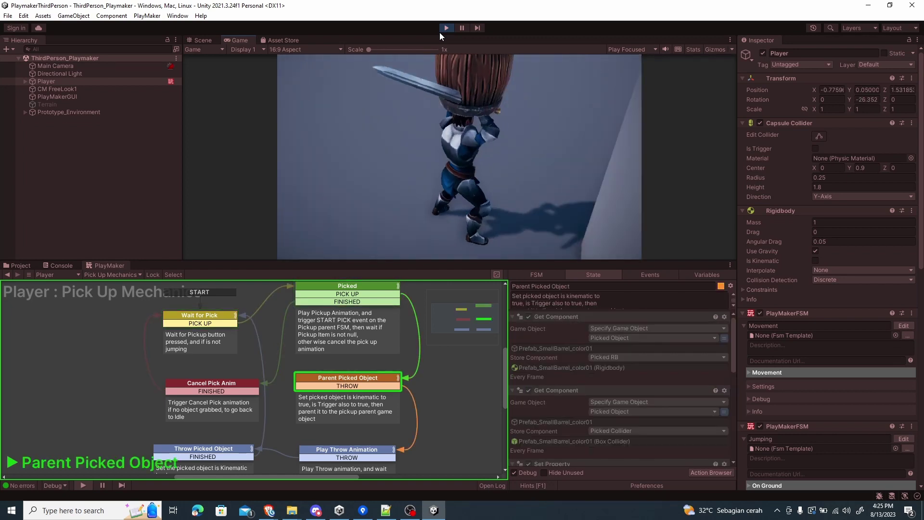
key(w)
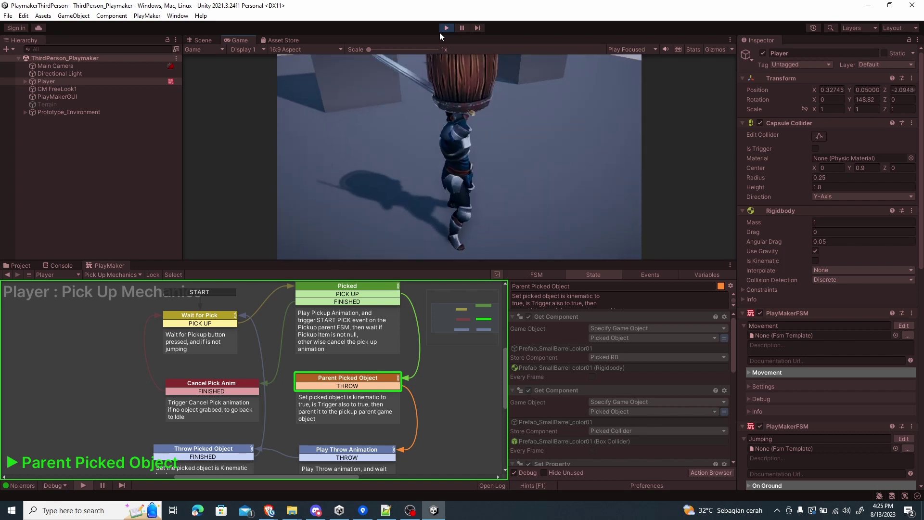
key(e)
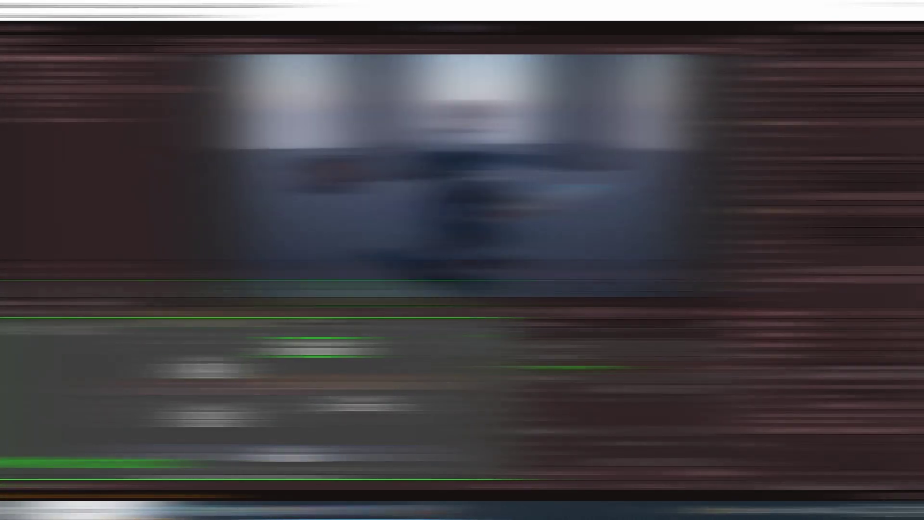
- Play-test running and jumping to check how smoothly the camera follows the character, and stop play mode
key(w)
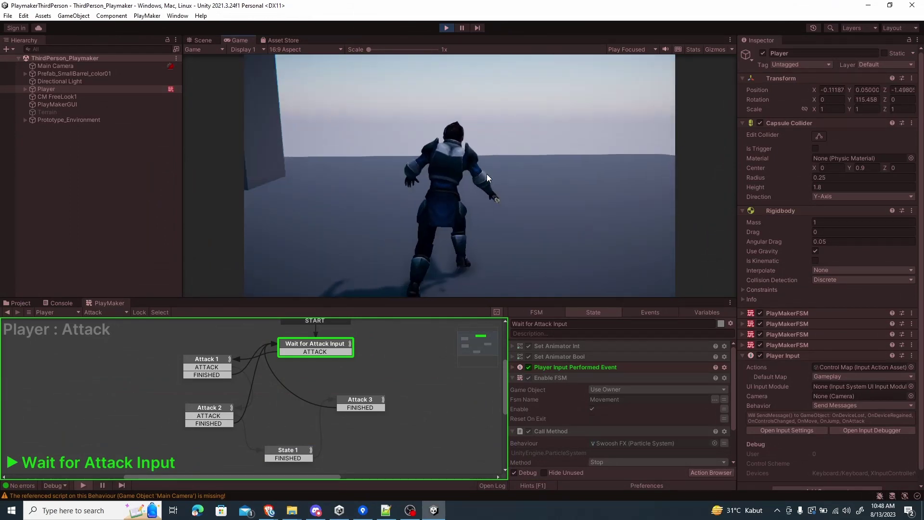
key(space)
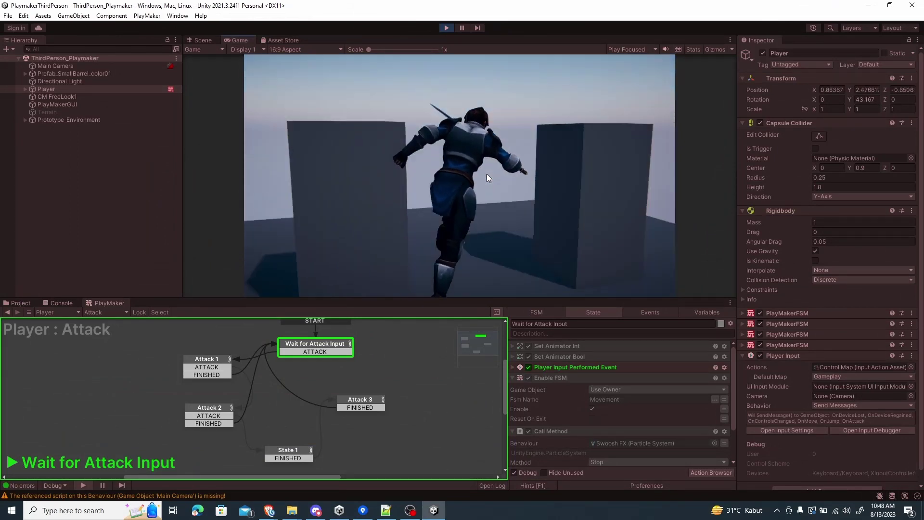
key(w)
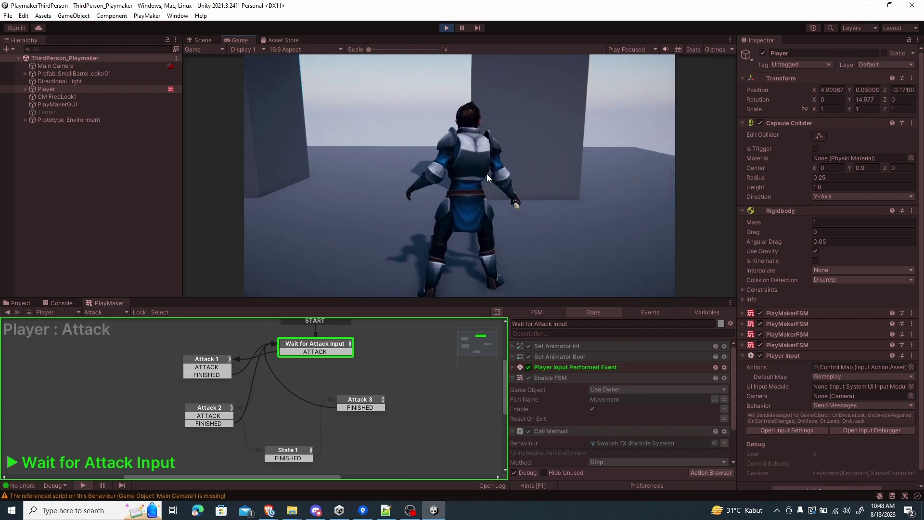
key(space)
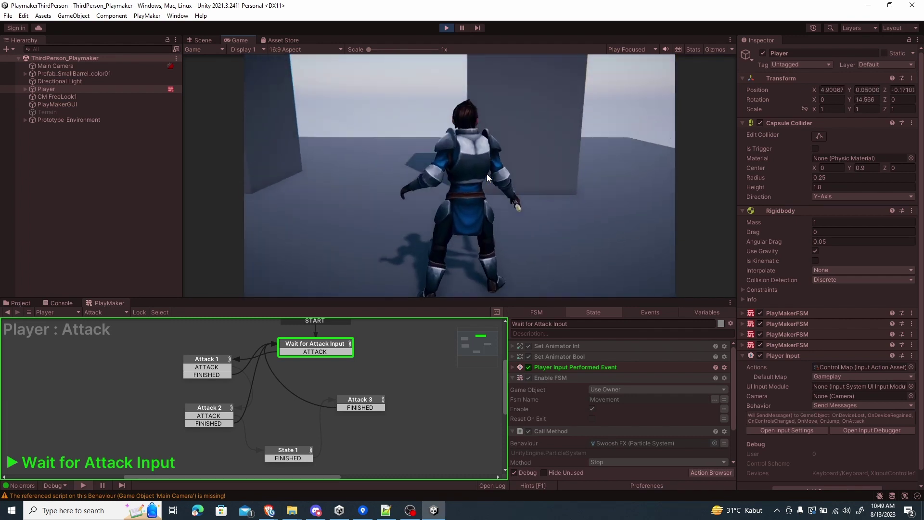
key(space)
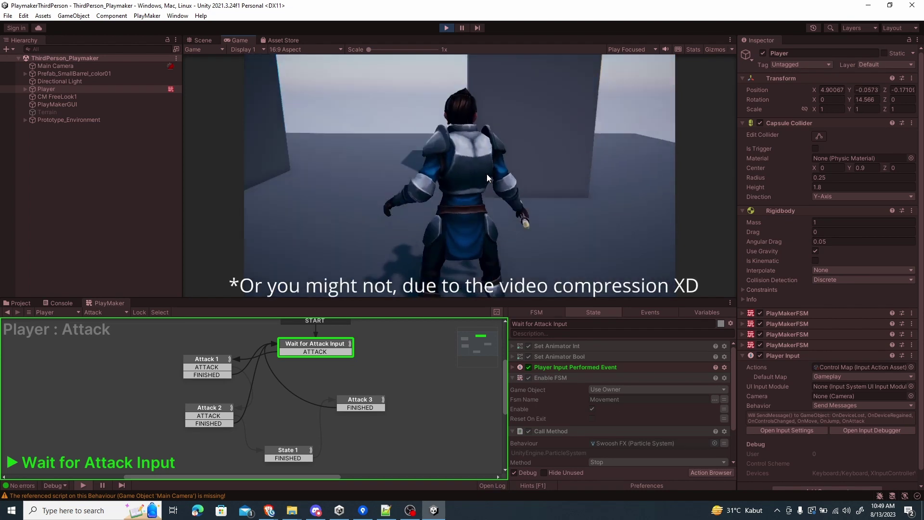
key(space)
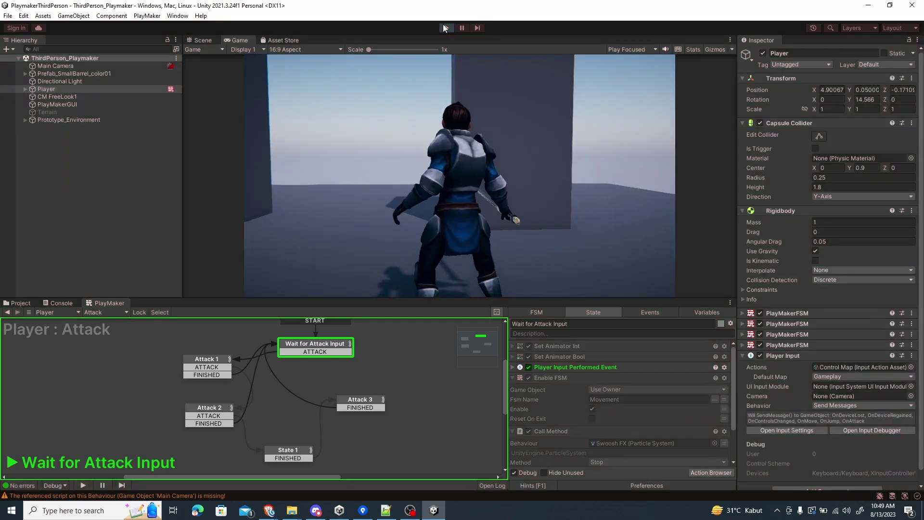
click(446, 28)
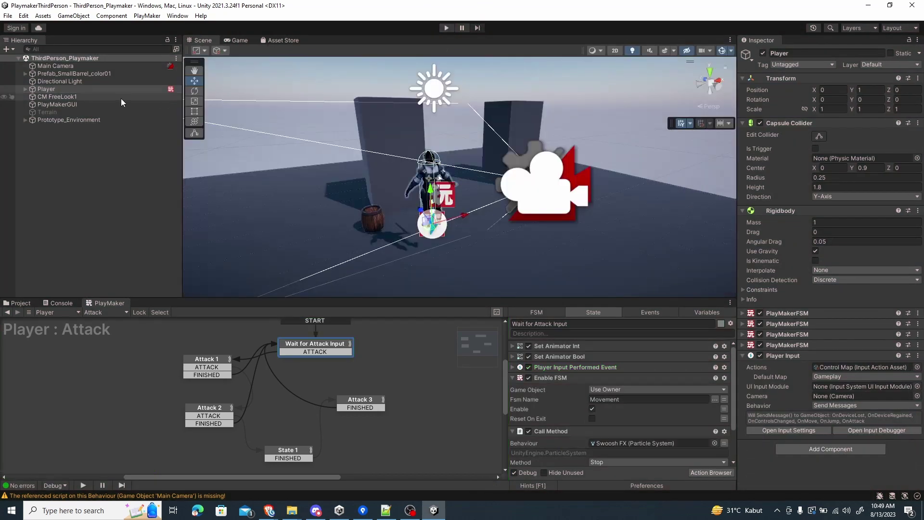
- Set both Update Method and Blend Update Method of the Main Camera's CinemachineBrain to Fixed Update
click(73, 96)
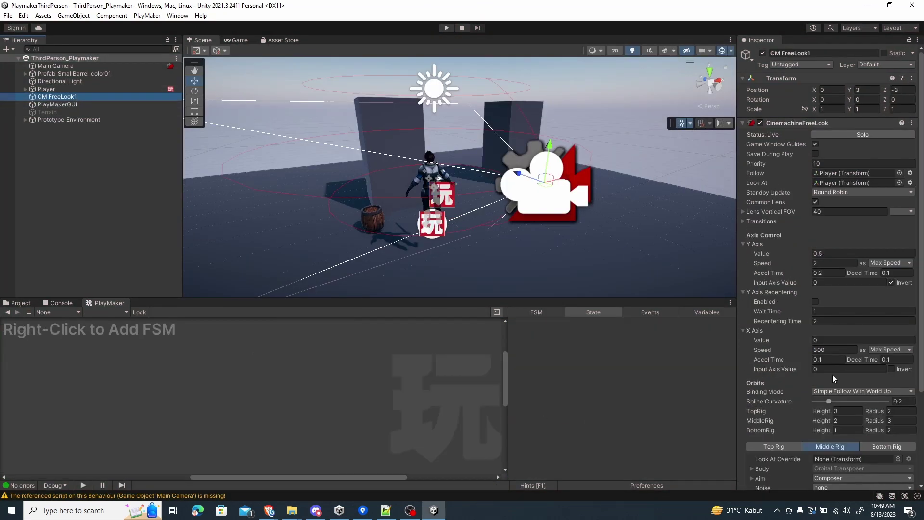
click(56, 67)
scroll(775, 267, down, 3)
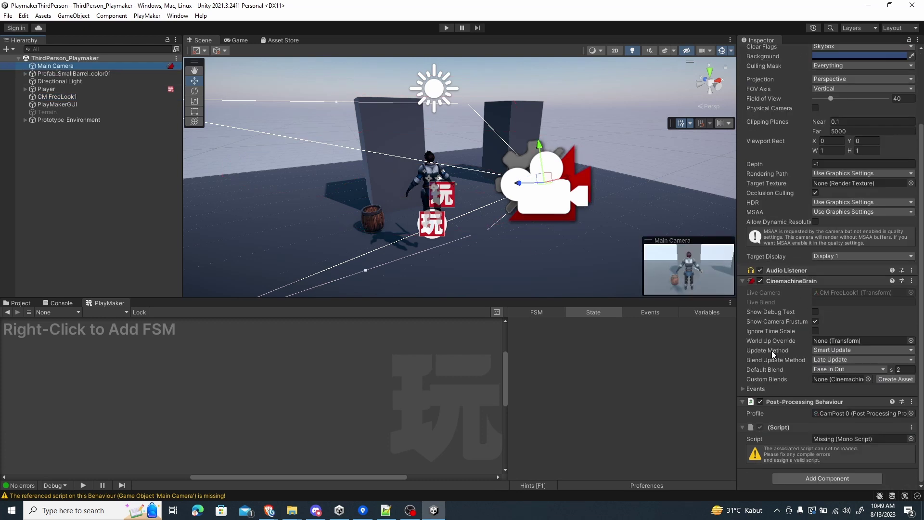
click(825, 349)
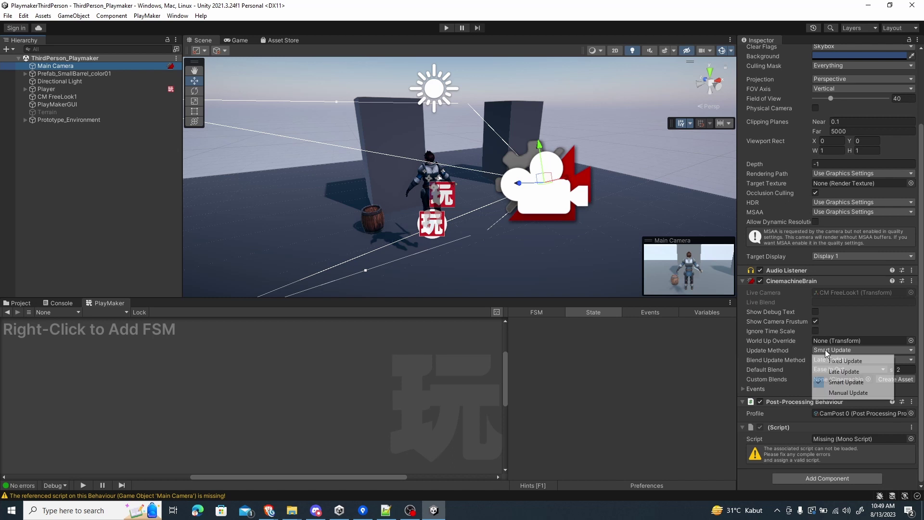
click(837, 361)
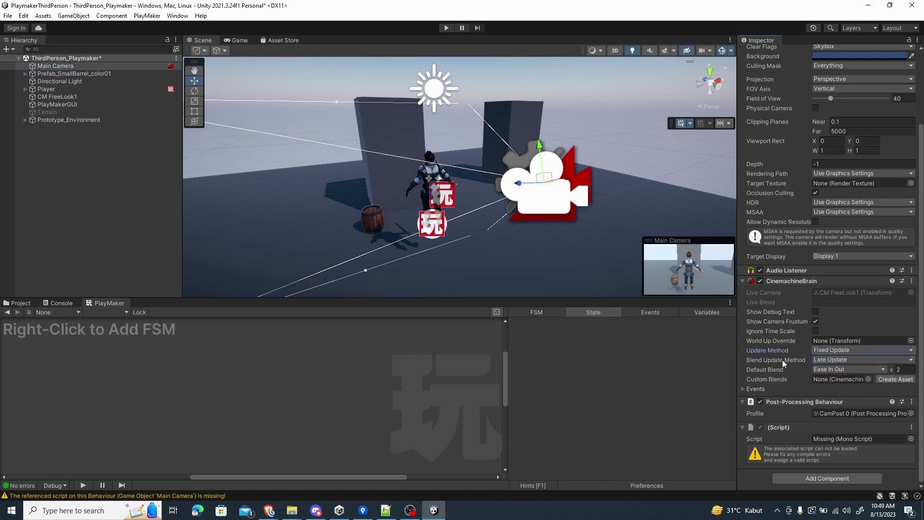
click(825, 360)
click(837, 370)
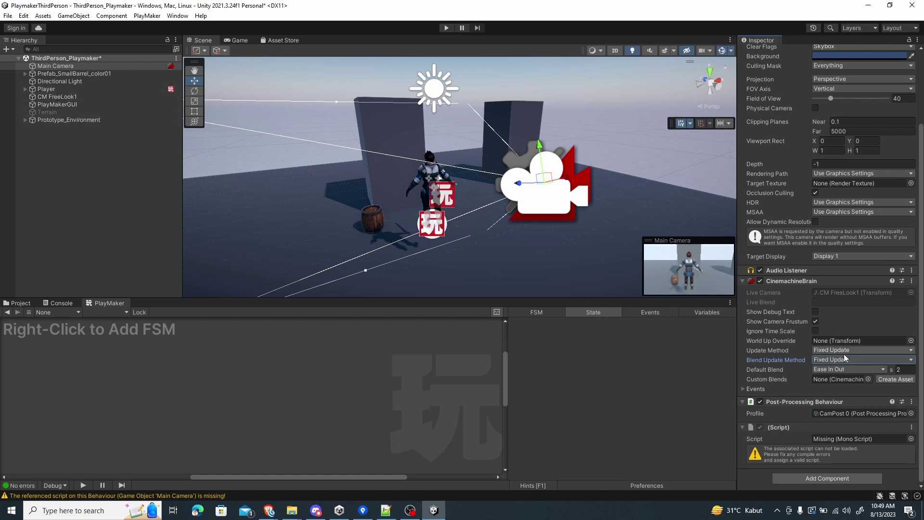
- Save the ThirdPerson_Playmaker scene and start play mode to test the camera's update settings
right_click(60, 59)
click(77, 77)
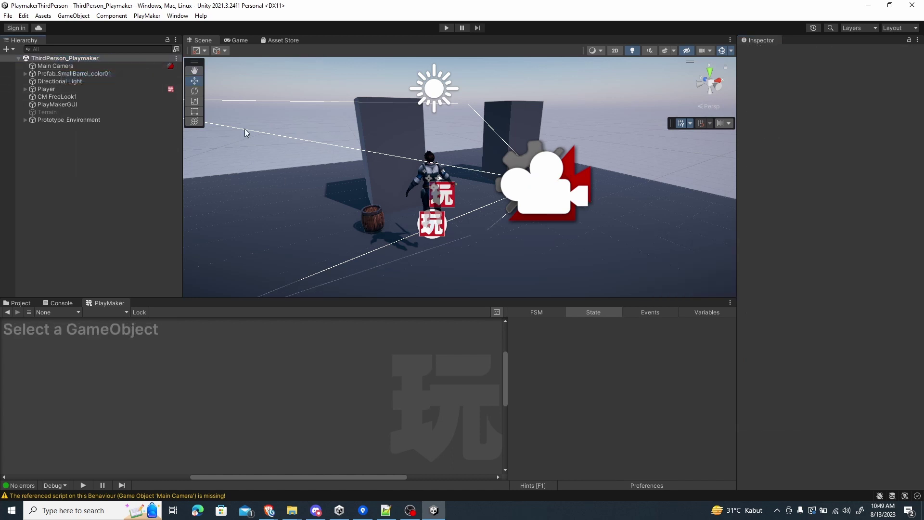
click(443, 31)
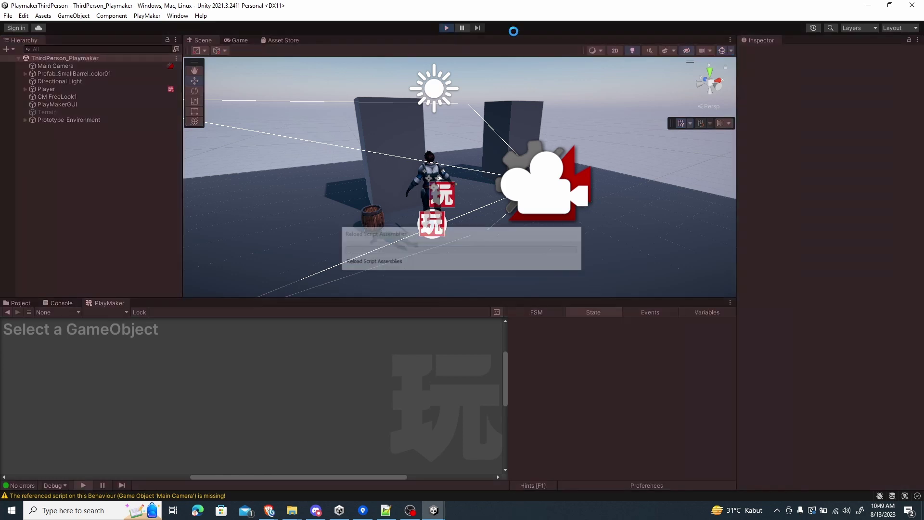